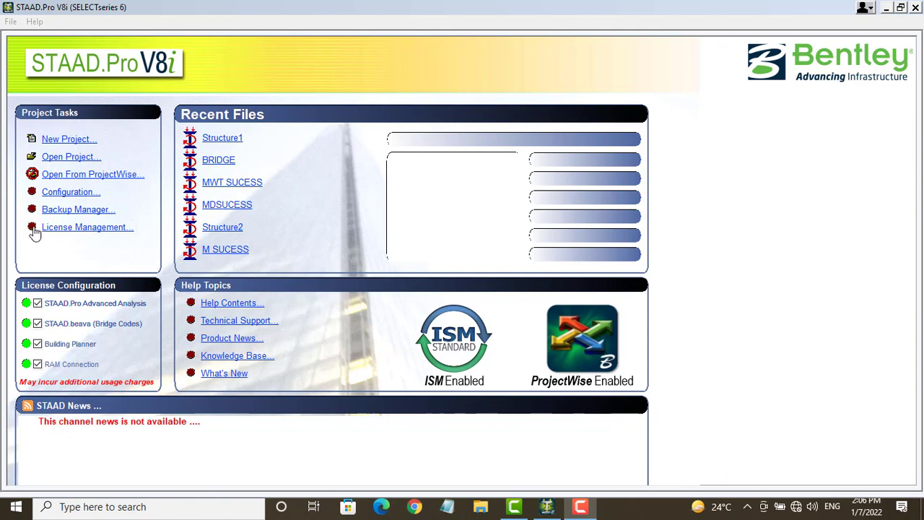
# Step: Keep the Metric base unit and apply IS800 steel and IS456 concrete as default design codes
pyautogui.click(72, 192)
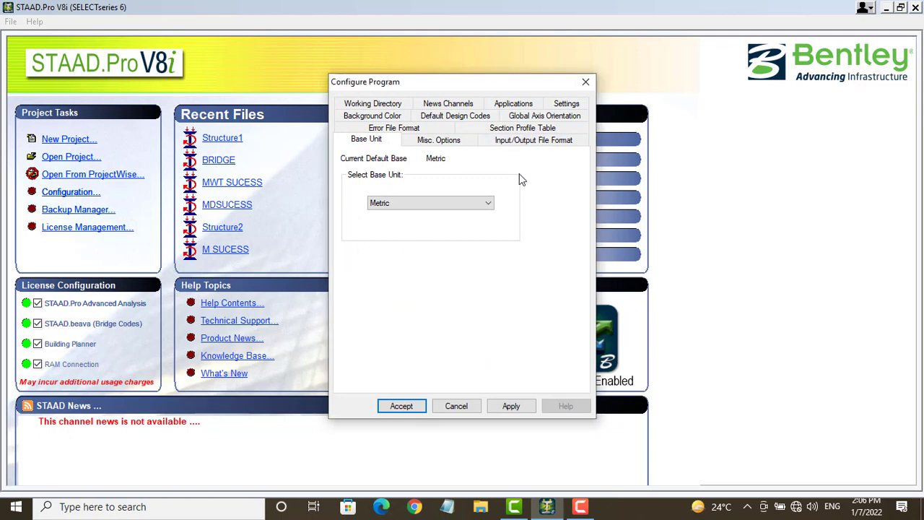
pyautogui.click(485, 203)
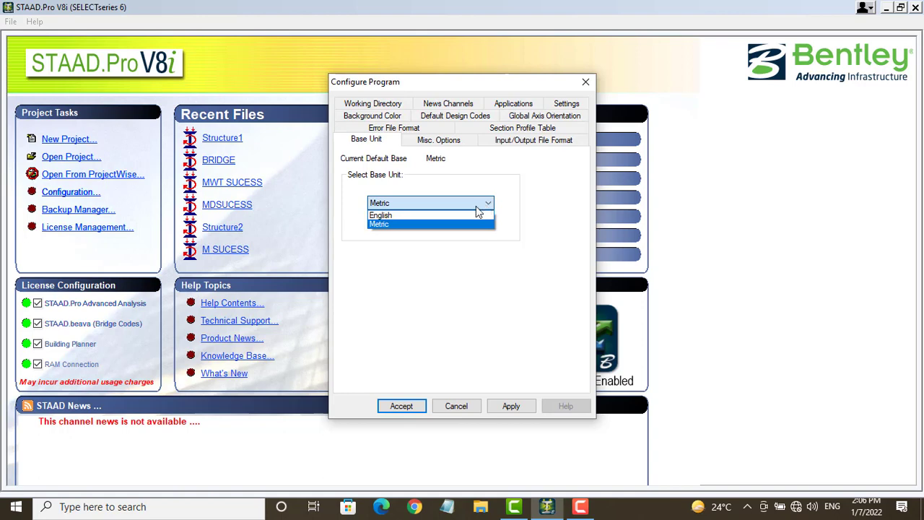
pyautogui.click(482, 204)
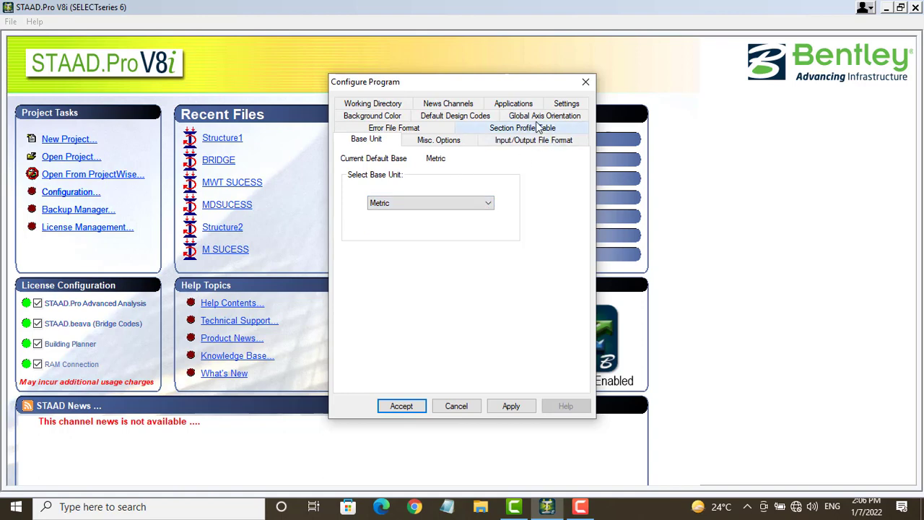
pyautogui.click(462, 117)
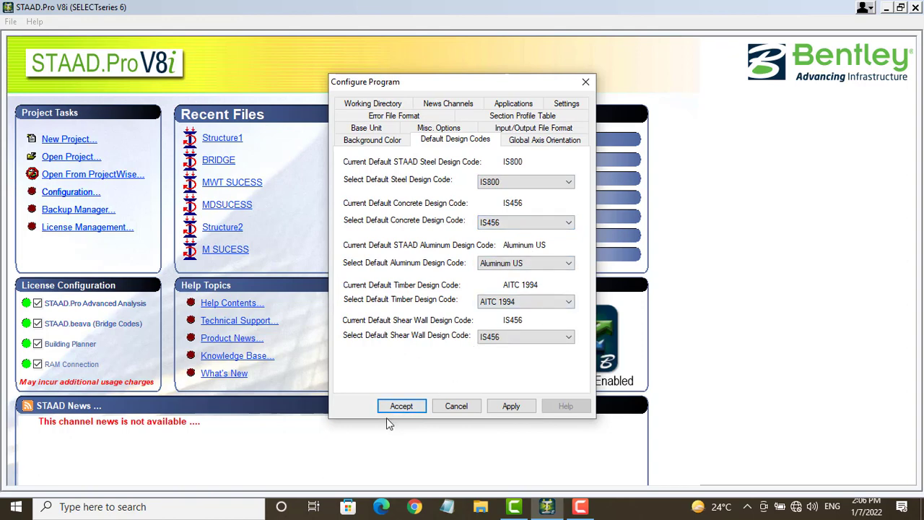
pyautogui.click(510, 407)
pyautogui.click(457, 405)
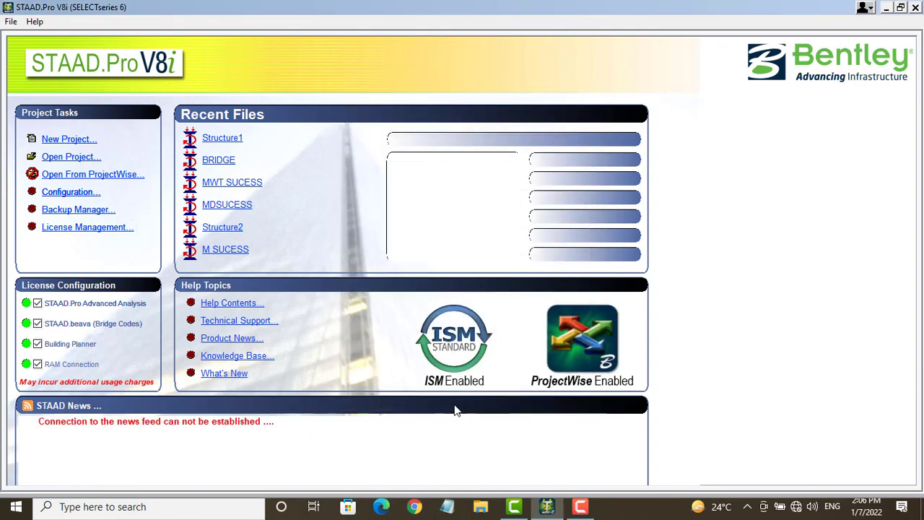
# Step: Create a new Space model named mouni in Downloads, using meter and kilonewton units
pyautogui.click(79, 140)
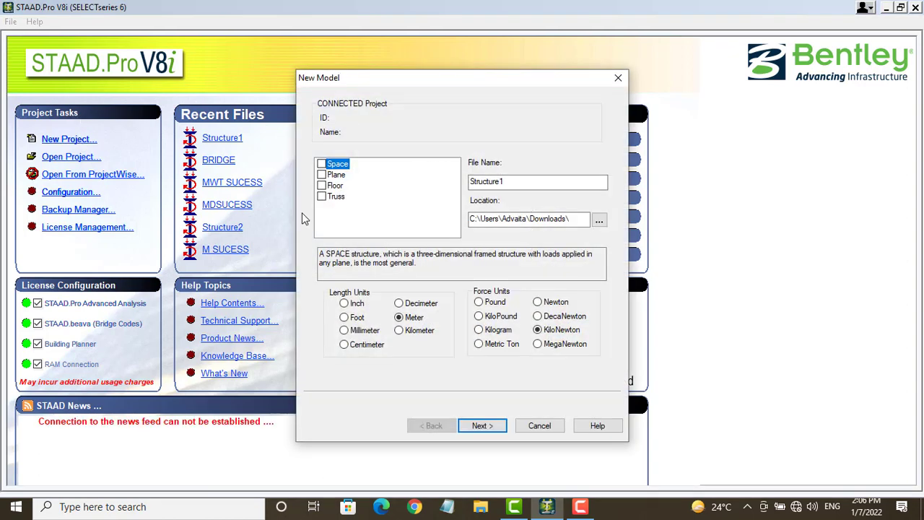
pyautogui.click(321, 164)
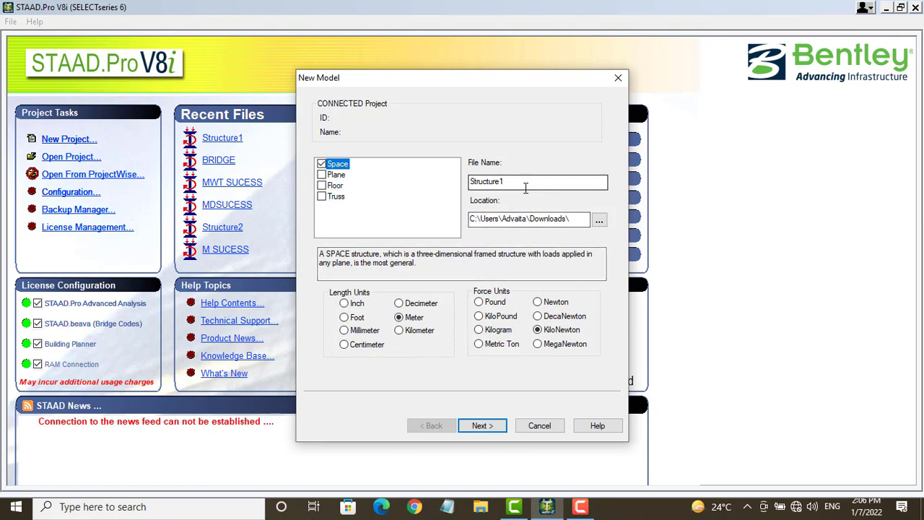
pyautogui.moveTo(526, 187); pyautogui.dragTo(453, 190)
pyautogui.press('BackSpace')
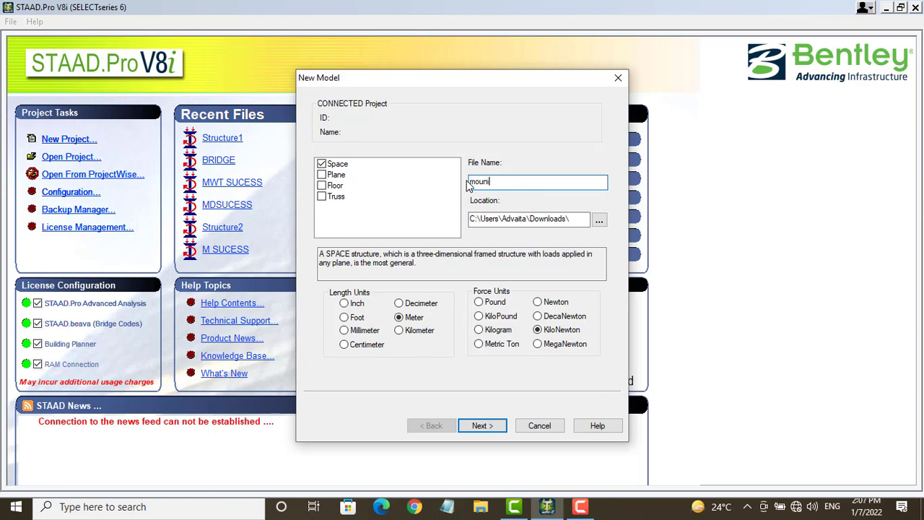
pyautogui.click(600, 221)
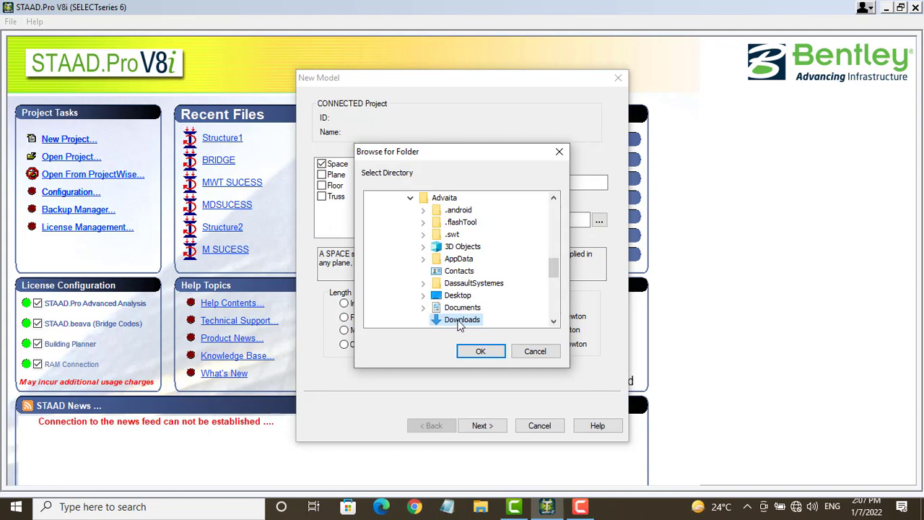
pyautogui.click(480, 352)
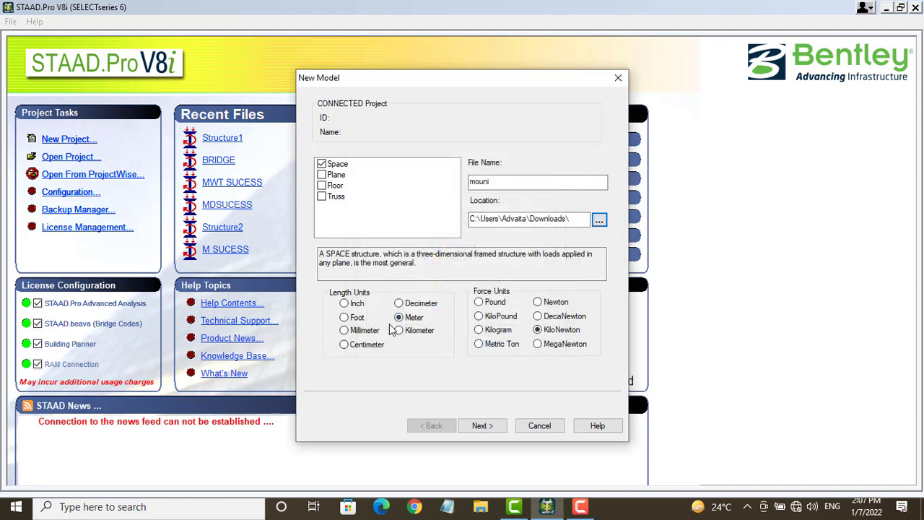
pyautogui.click(483, 425)
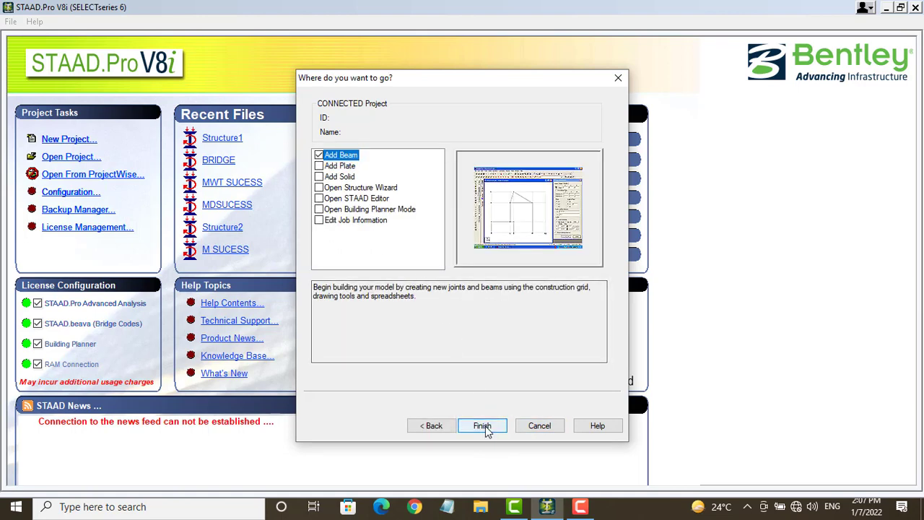
pyautogui.click(482, 425)
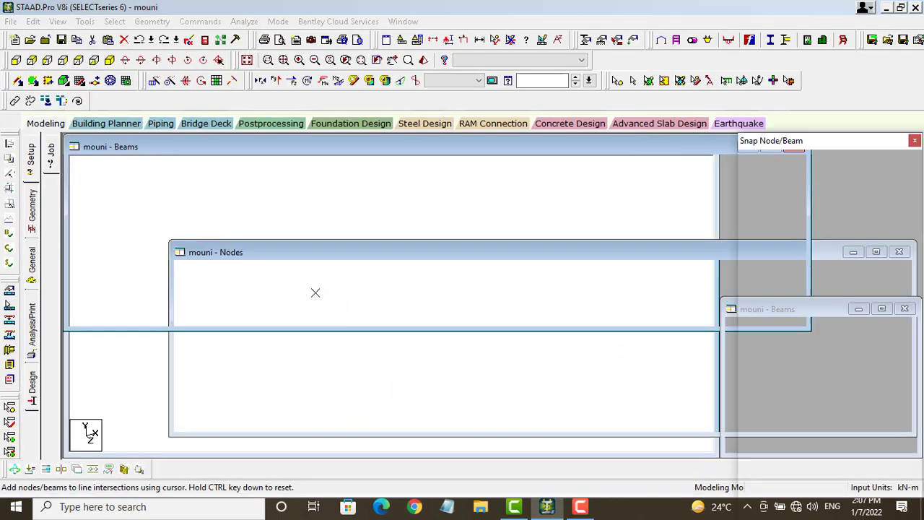
# Step: Close the snap node/beam grid and launch the Structure Wizard from the Geometry menu
pyautogui.click(80, 81)
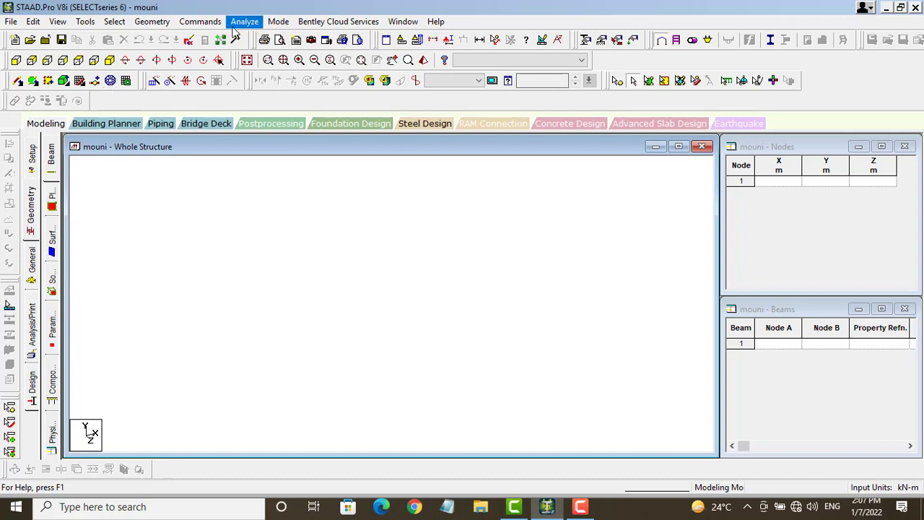
pyautogui.click(160, 22)
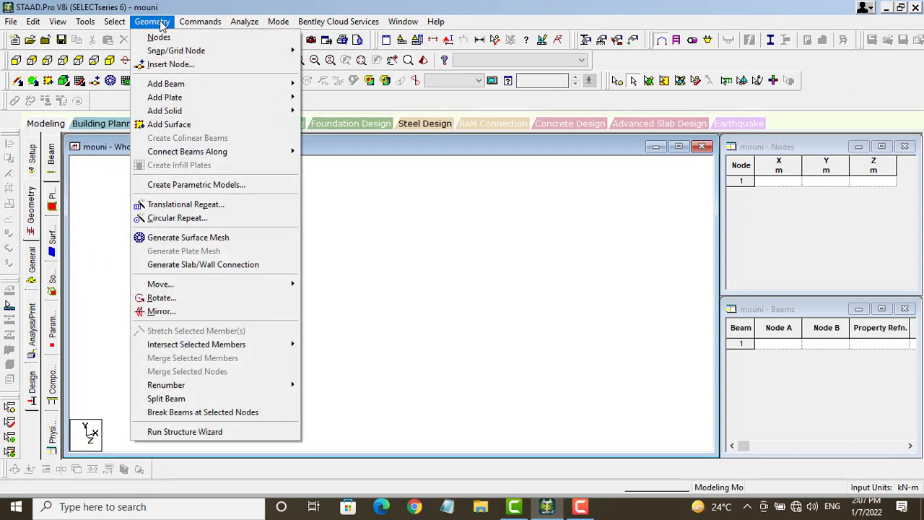
pyautogui.click(239, 433)
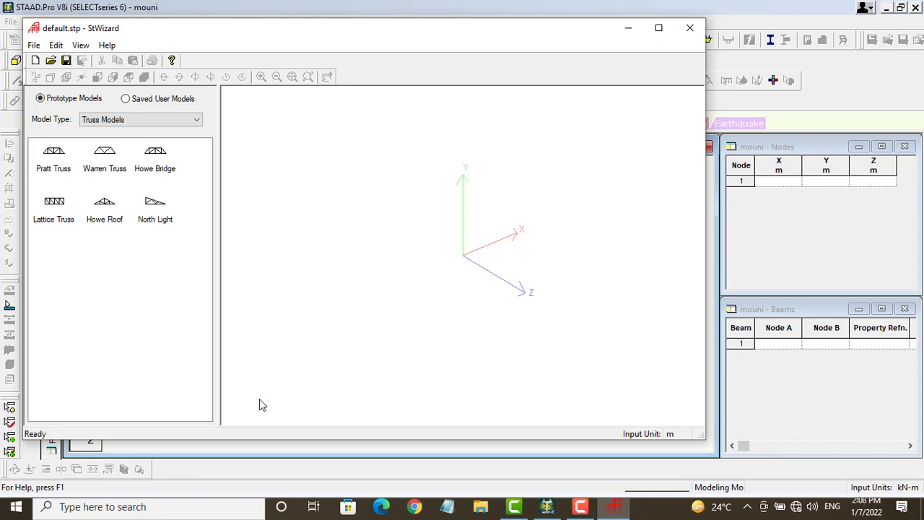
# Step: Generate a 12 × 3 × 12 m Bay Frame with 4, 1 and 4 bays, then close the wizard
pyautogui.click(152, 121)
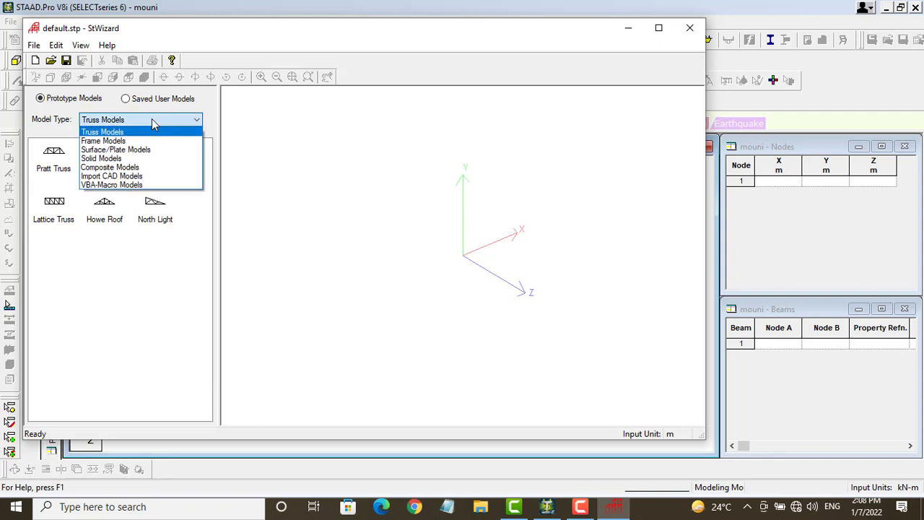
pyautogui.click(108, 143)
pyautogui.click(49, 153)
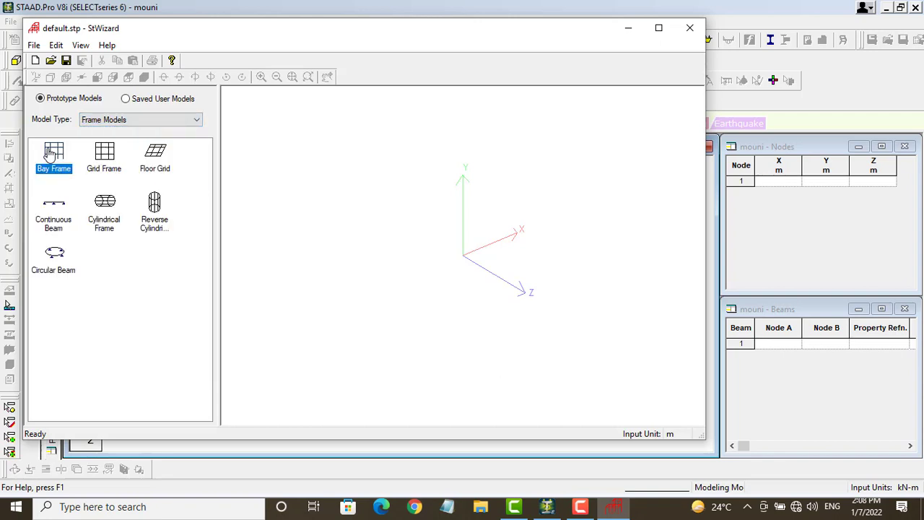
pyautogui.doubleClick(49, 153)
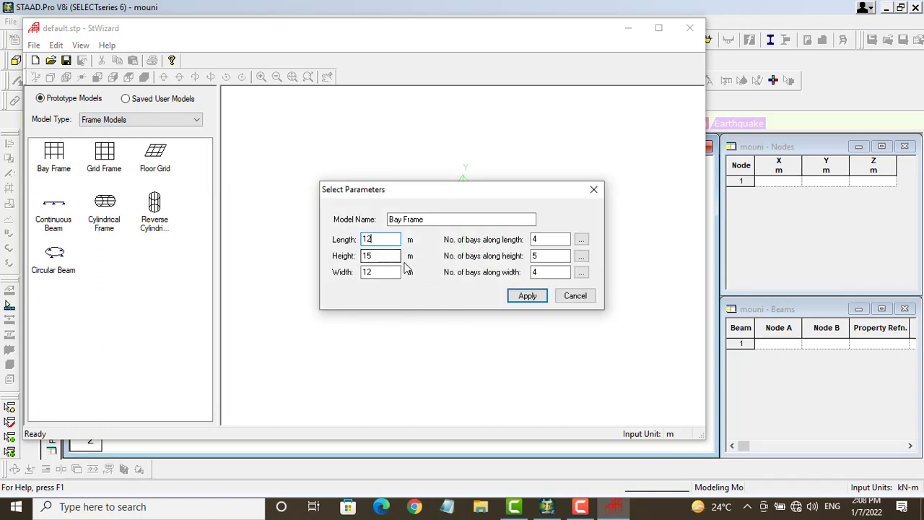
pyautogui.moveTo(386, 256); pyautogui.dragTo(338, 265)
pyautogui.moveTo(553, 255); pyautogui.dragTo(530, 269)
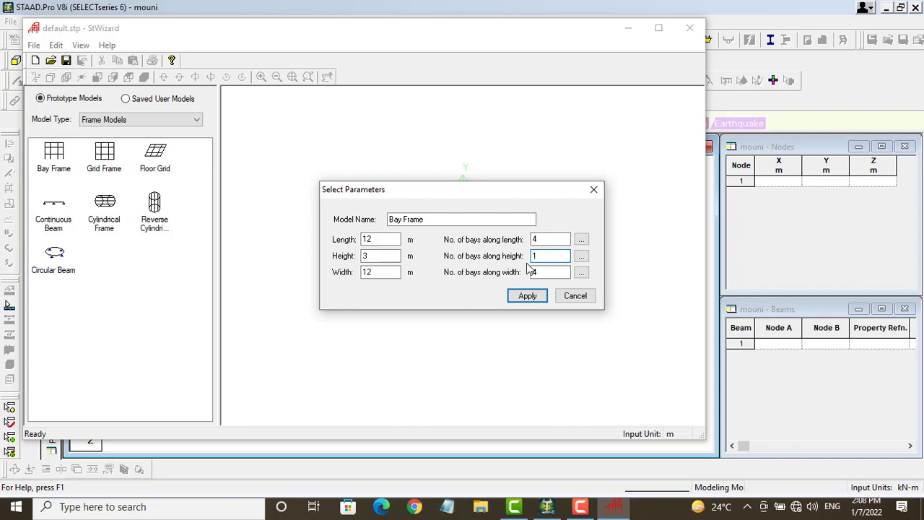
pyautogui.write('1')
pyautogui.click(529, 298)
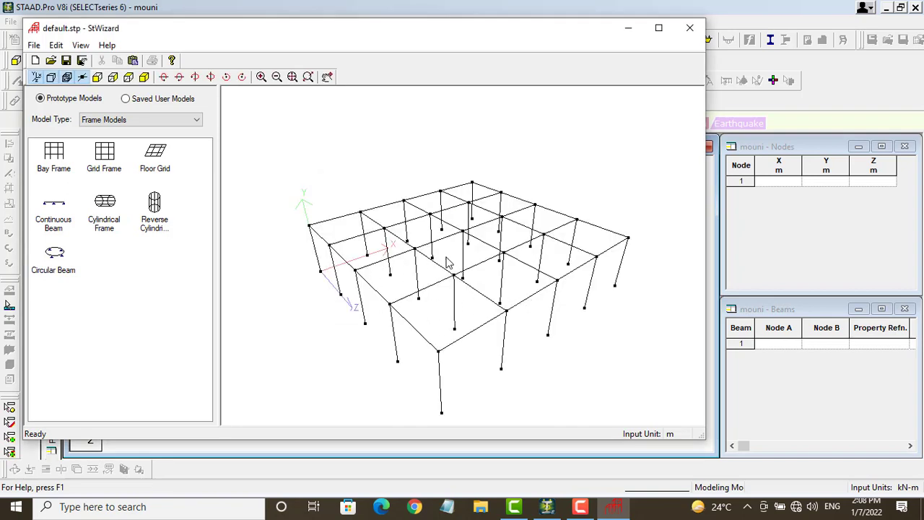
pyautogui.click(690, 30)
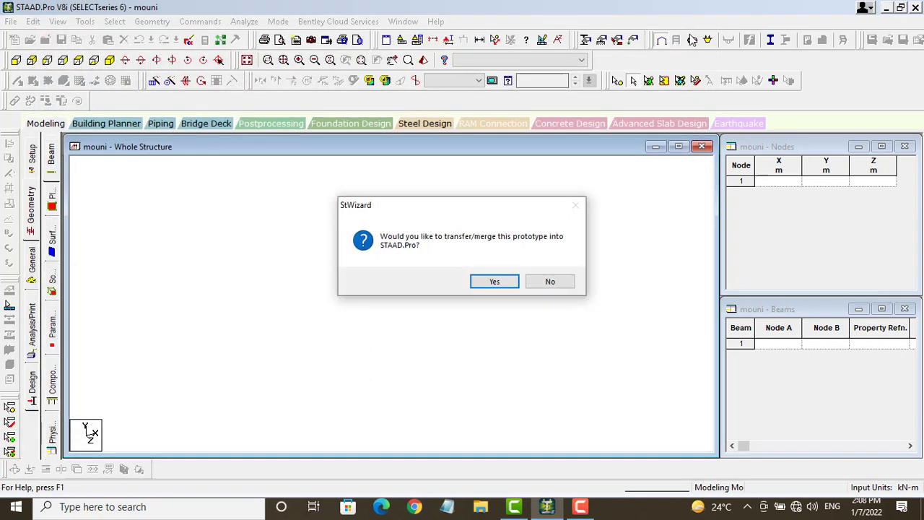
# Step: Merge the generated frame into the model at offset X, Y, Z = 0 m
pyautogui.click(504, 283)
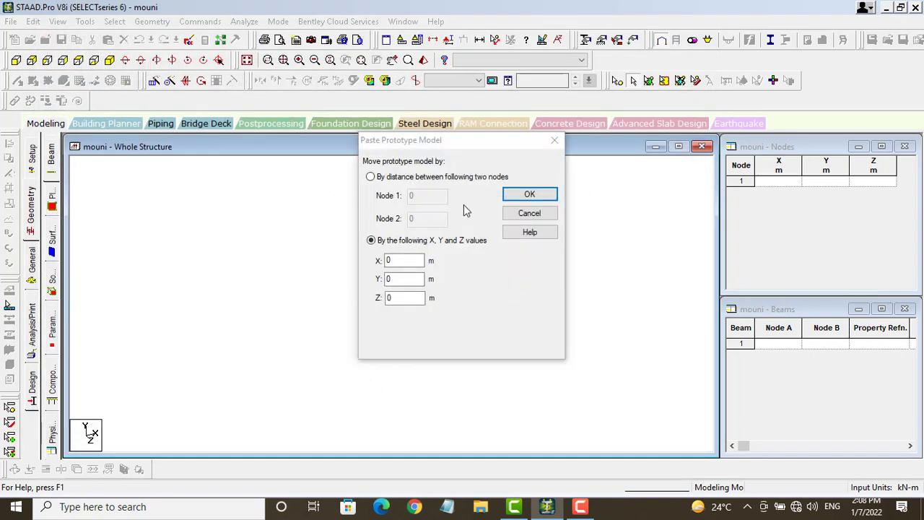
pyautogui.click(529, 194)
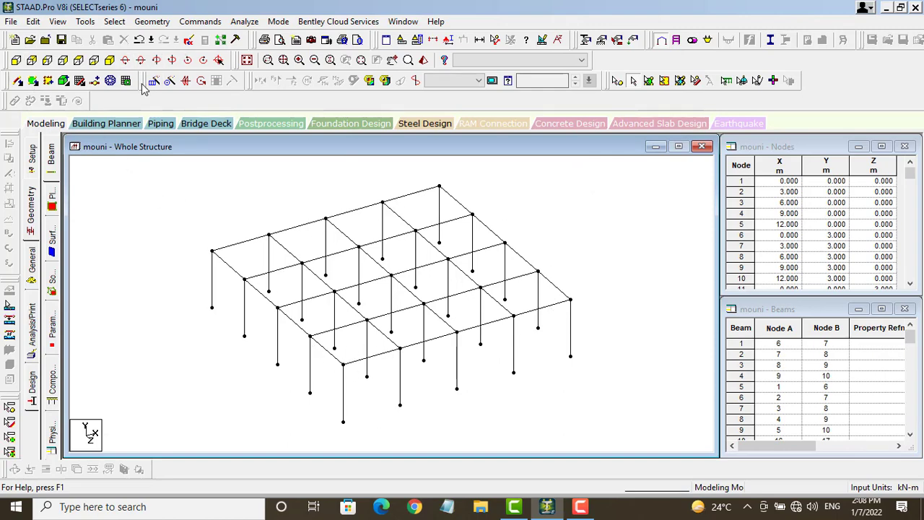
# Step: Switch to plan view and try an X-Y section view, dismissing the invalid node warning
pyautogui.click(16, 62)
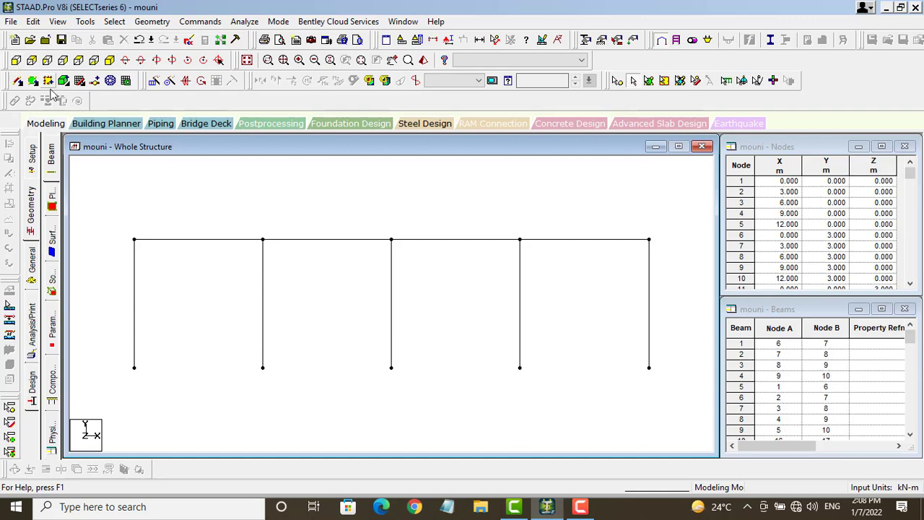
pyautogui.click(80, 62)
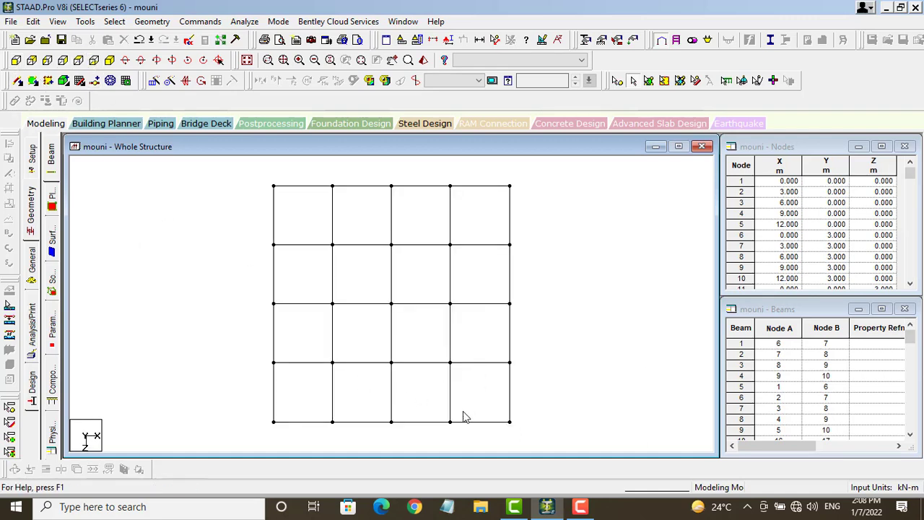
pyautogui.click(437, 36)
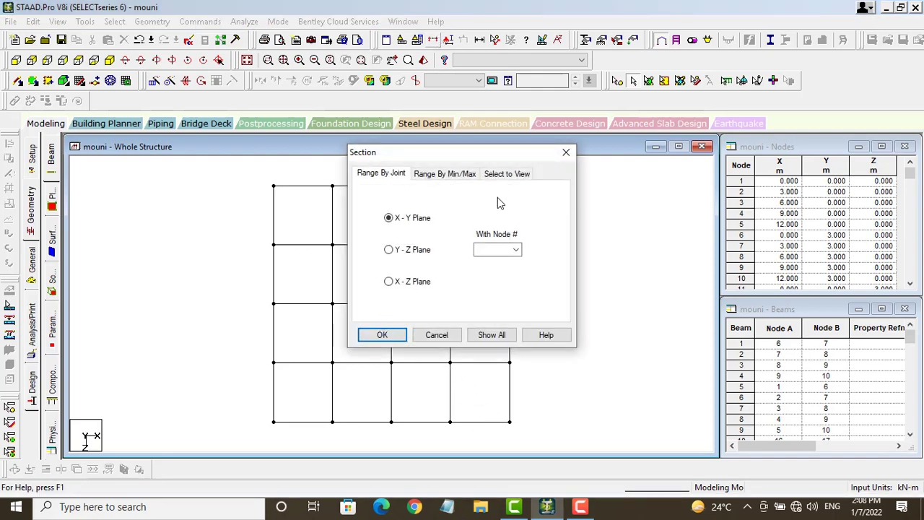
pyautogui.click(383, 335)
pyautogui.click(506, 281)
pyautogui.click(567, 152)
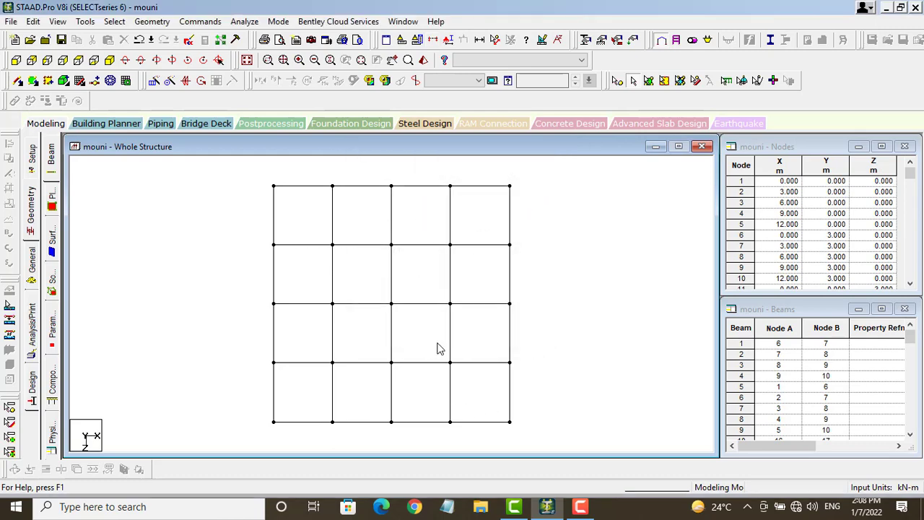
# Step: Isolate the lower-right bay's four beams using the View Highlighted Only section option
pyautogui.moveTo(437, 342); pyautogui.dragTo(538, 439)
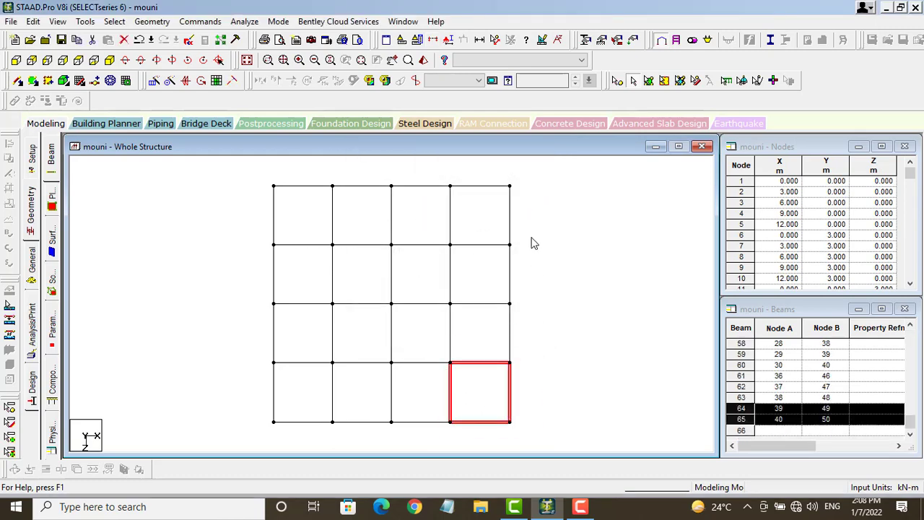
pyautogui.click(444, 41)
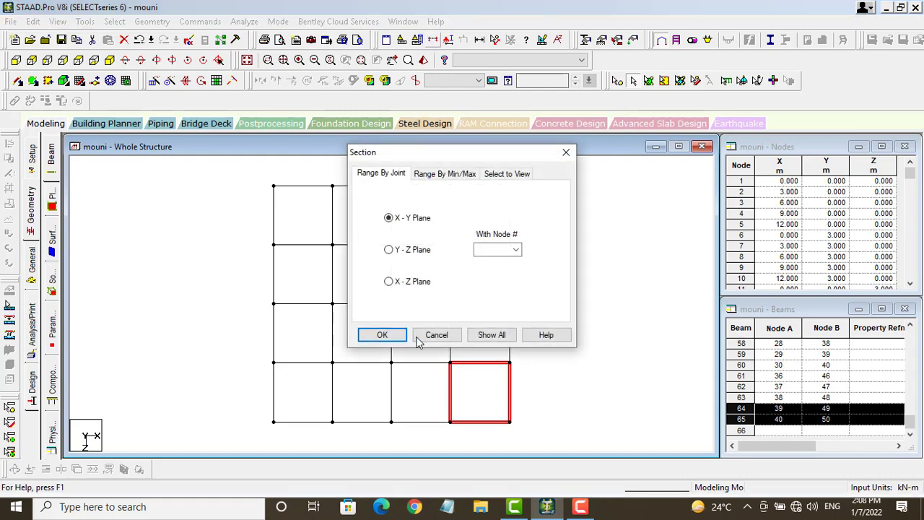
pyautogui.click(506, 173)
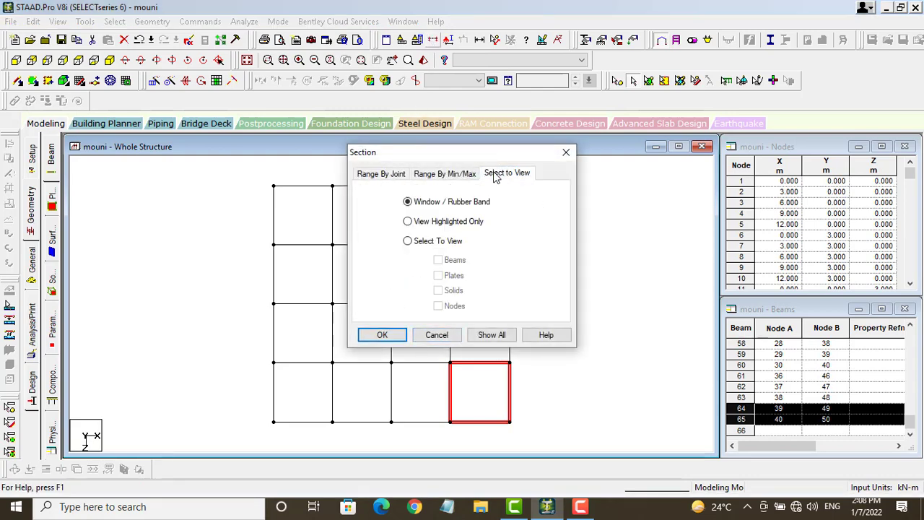
pyautogui.click(410, 223)
pyautogui.click(403, 335)
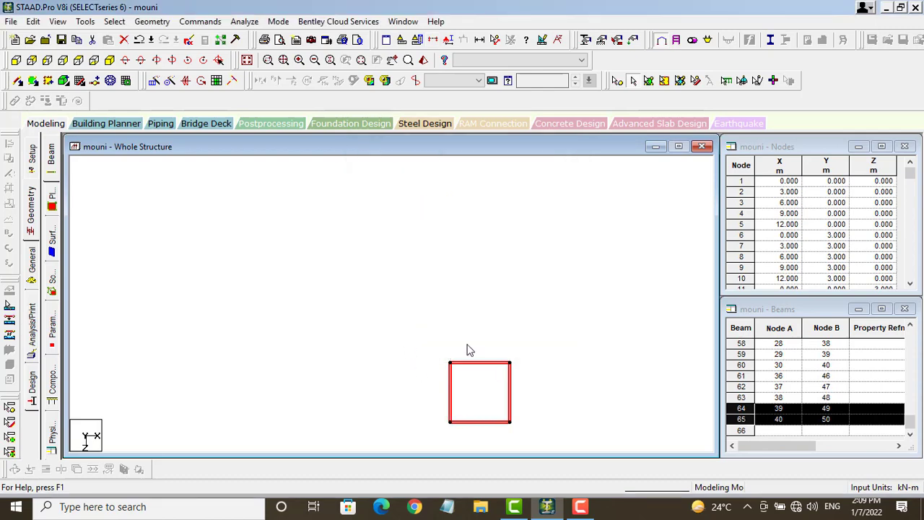
# Step: In isometric view, insert midpoint nodes into column beams 36 and 45
pyautogui.click(125, 62)
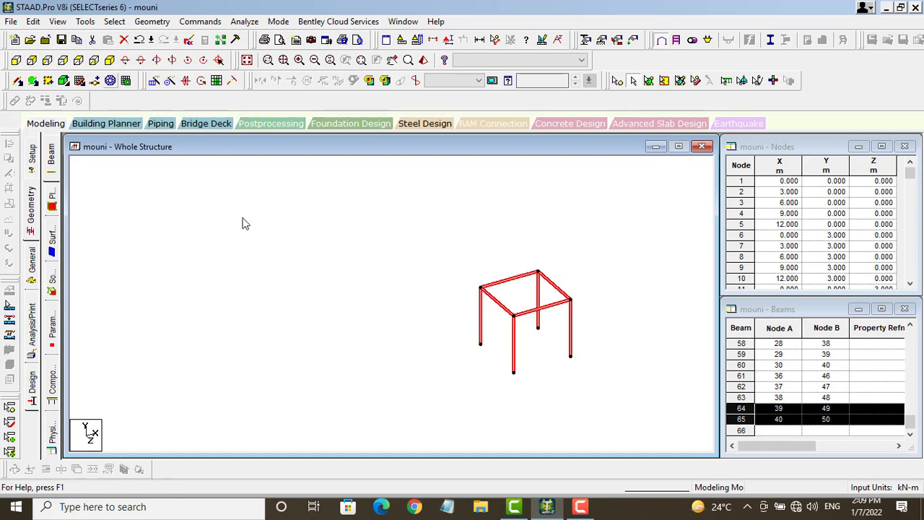
pyautogui.click(483, 350)
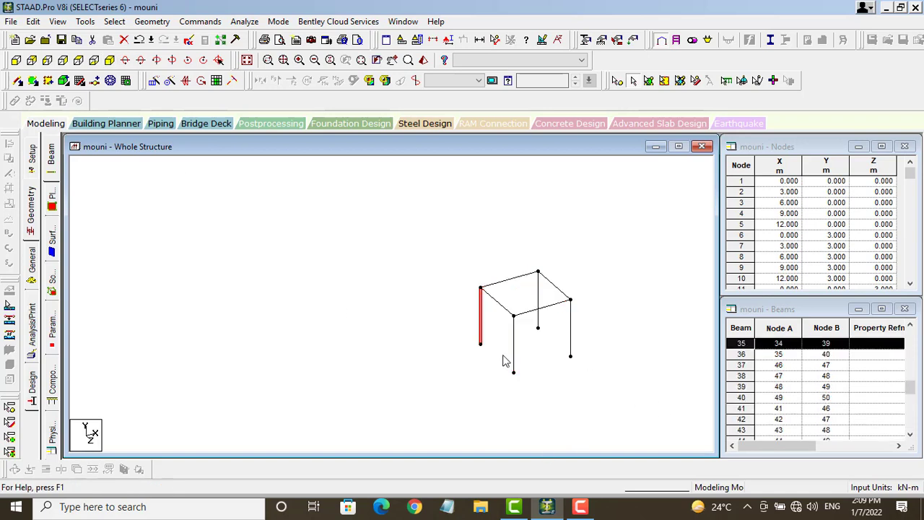
pyautogui.click(498, 345)
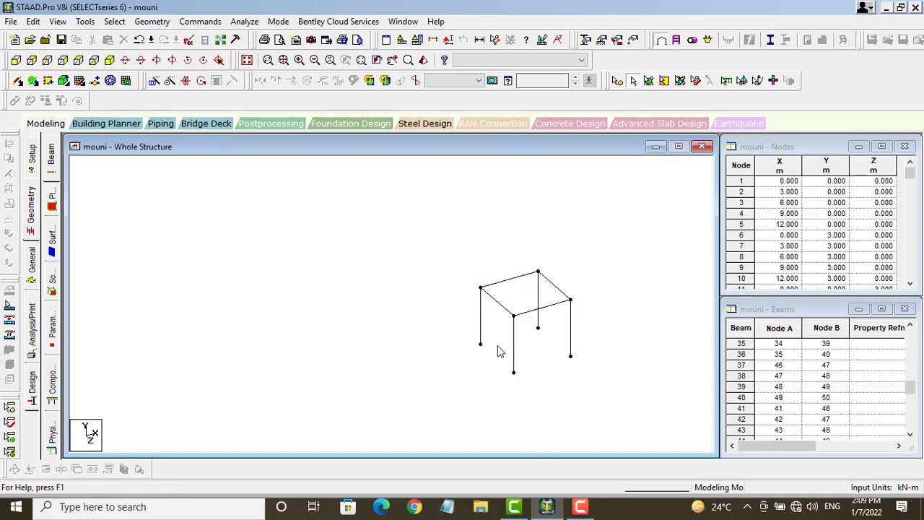
pyautogui.click(539, 296)
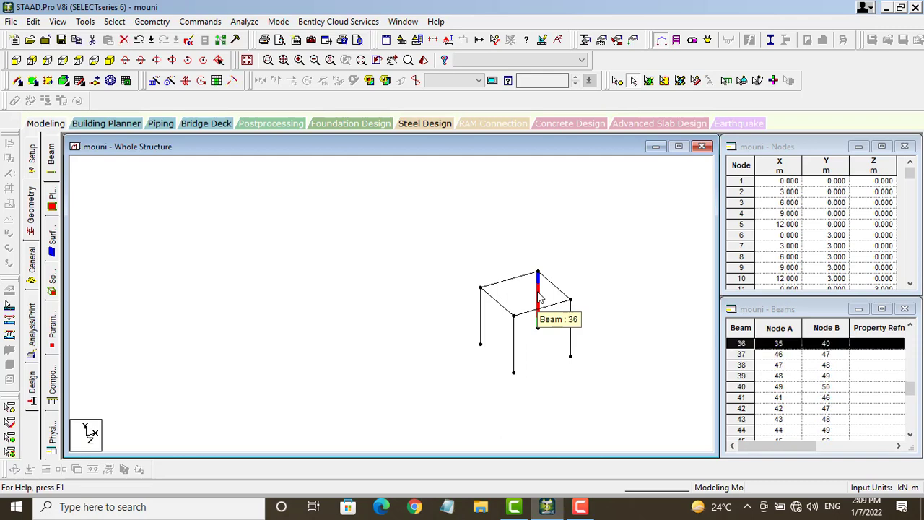
pyautogui.keyDown('ctrl'); pyautogui.click(571, 334); pyautogui.keyUp('ctrl')
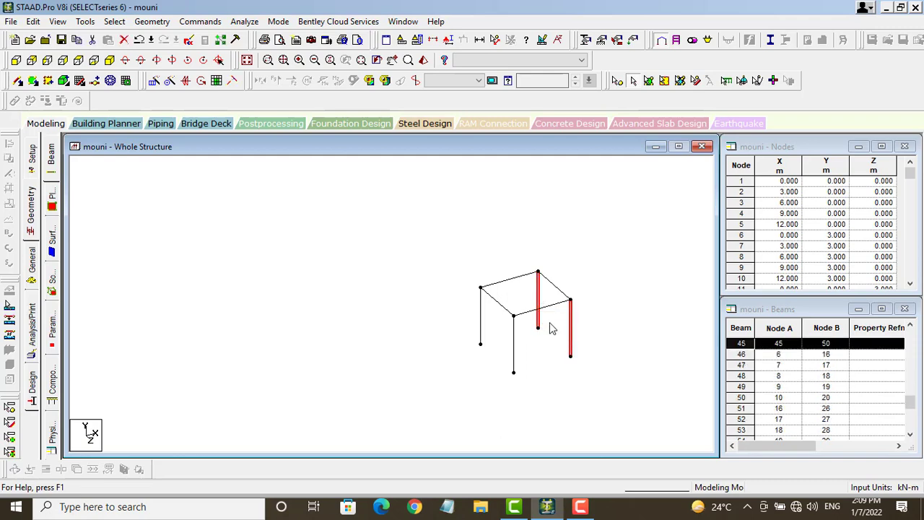
pyautogui.rightClick(548, 325)
pyautogui.click(577, 258)
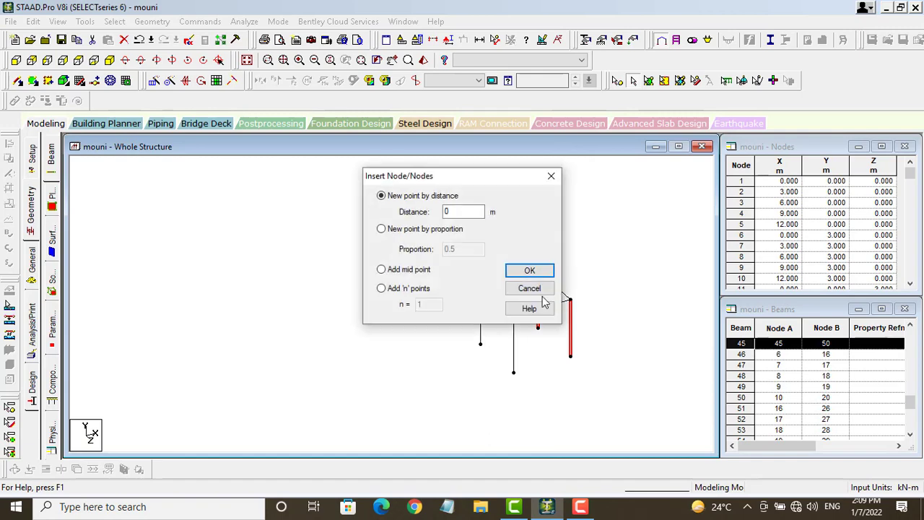
pyautogui.click(423, 275)
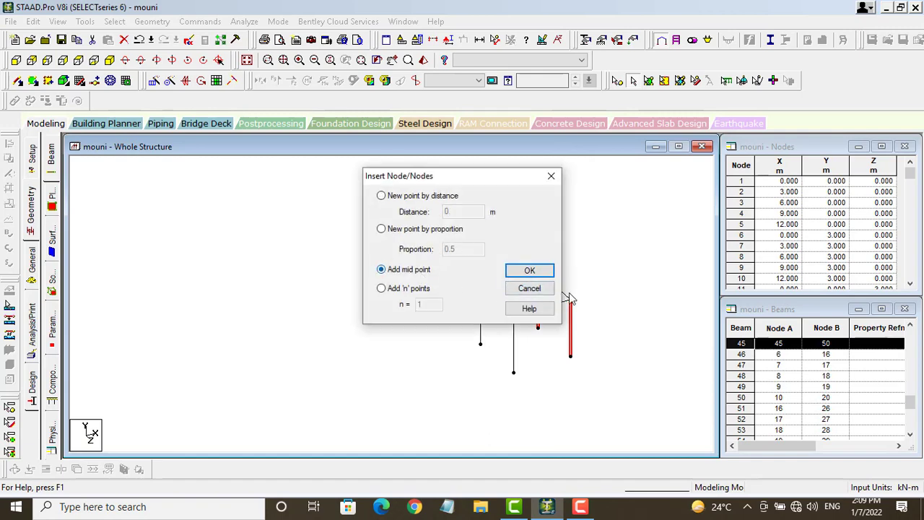
pyautogui.click(530, 271)
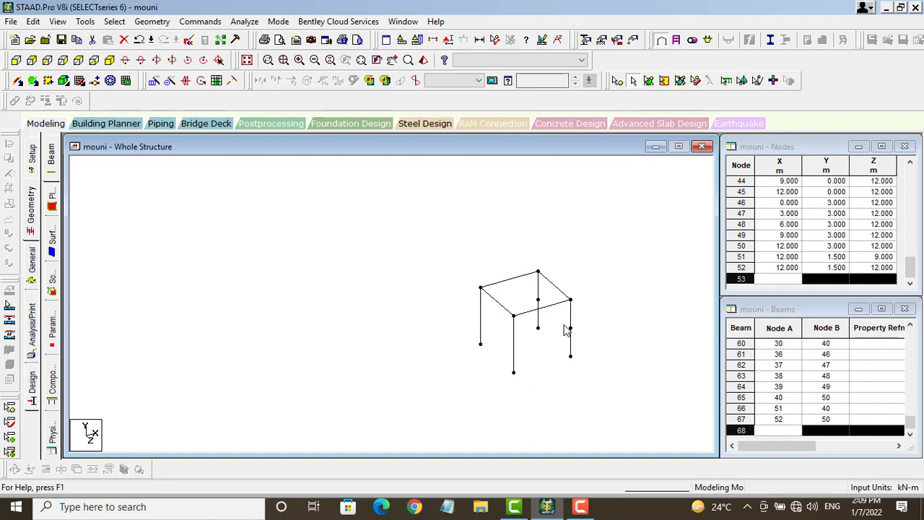
# Step: Select the new mid-height nodes 51 and 52
pyautogui.click(570, 332)
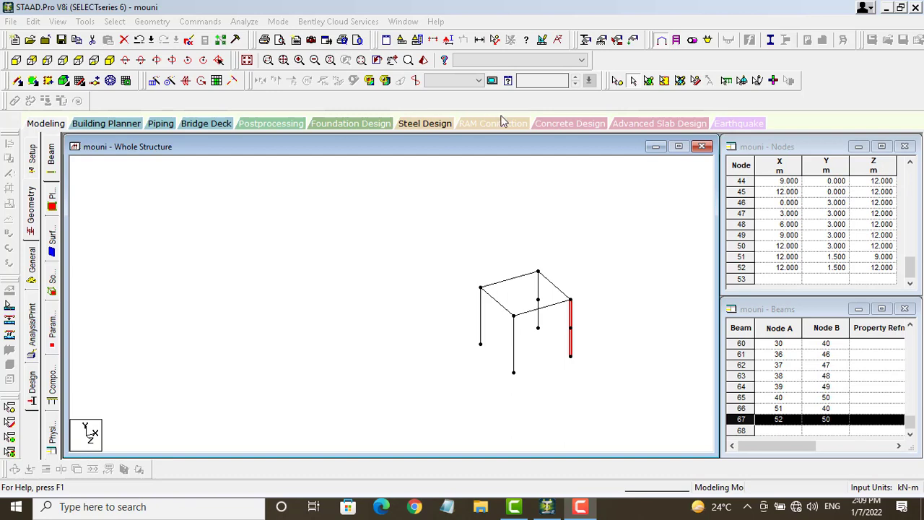
pyautogui.click(619, 81)
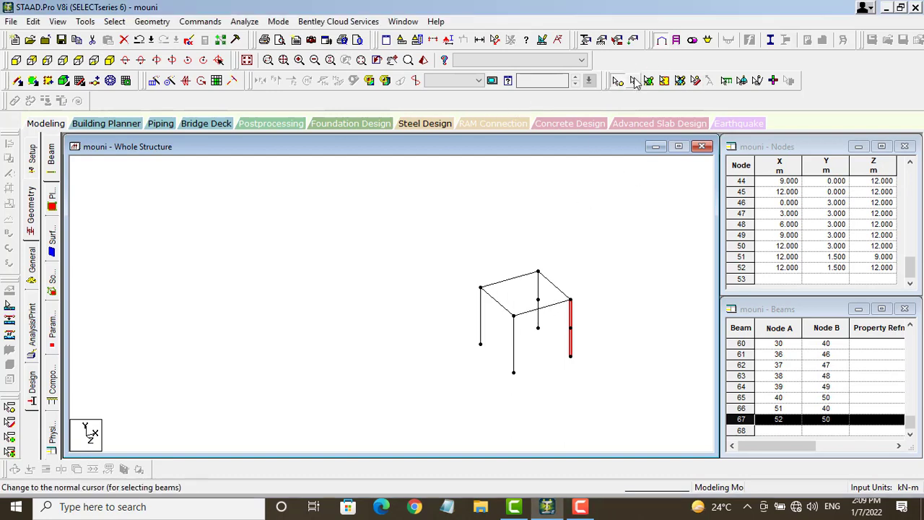
pyautogui.click(539, 300)
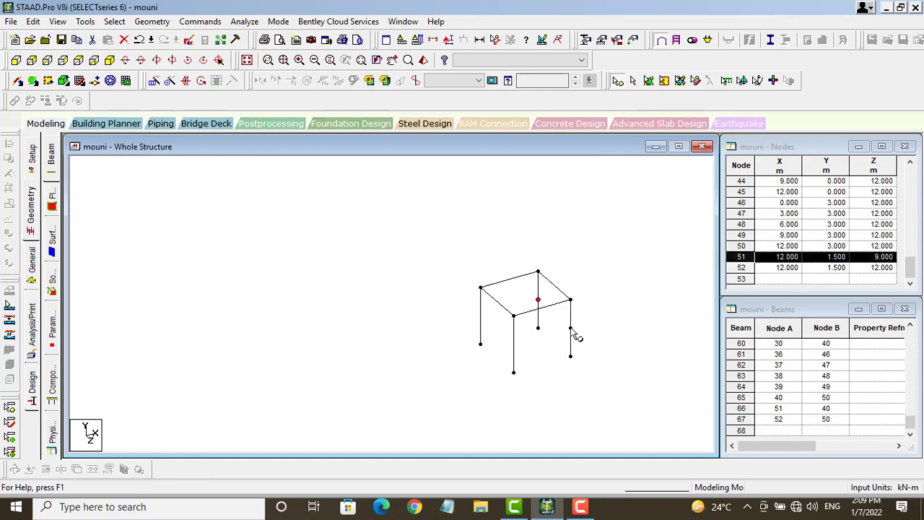
pyautogui.keyDown('ctrl'); pyautogui.click(571, 329); pyautogui.keyUp('ctrl')
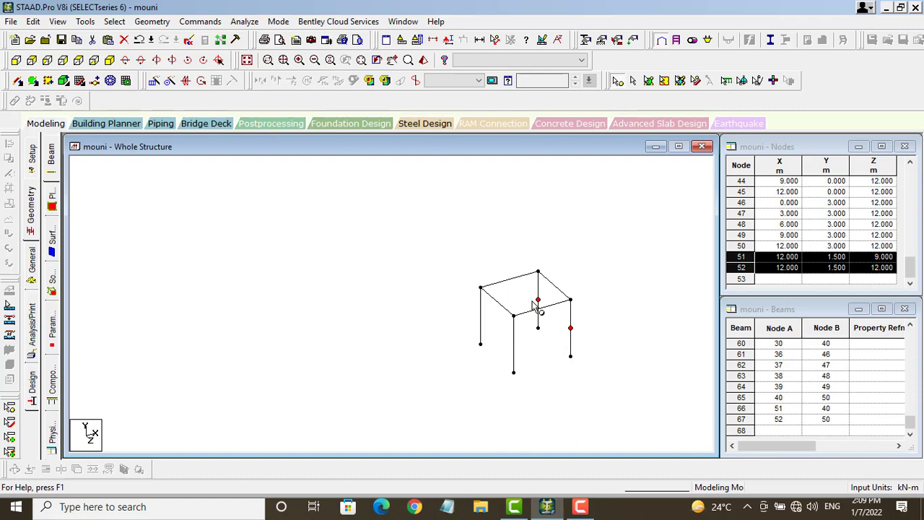
# Step: Paste copies of nodes 51 and 52 with a −0.8 m X offset, creating node 53
pyautogui.hotkey('ctrl', 'v')
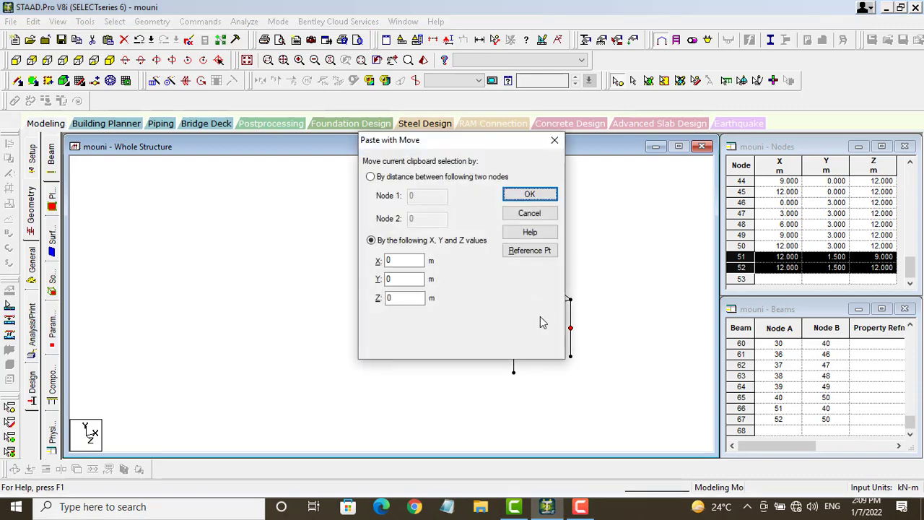
pyautogui.click(530, 196)
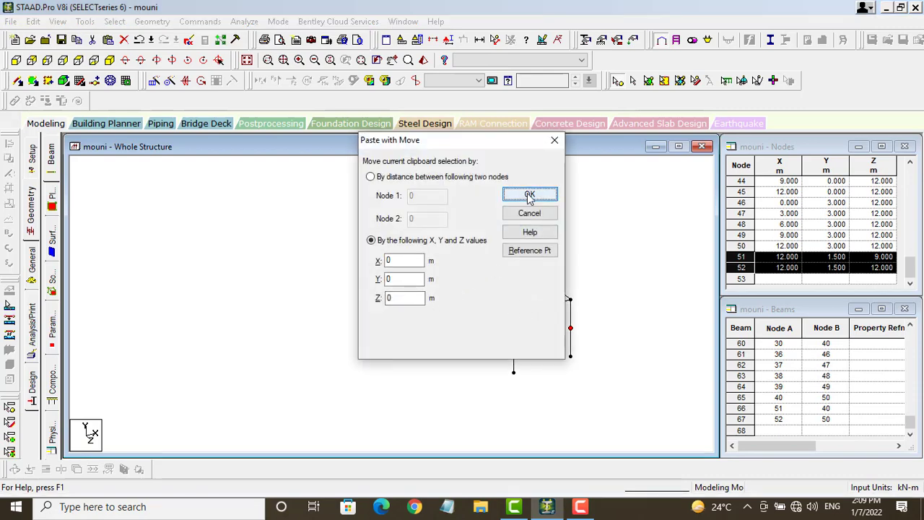
pyautogui.click(408, 260)
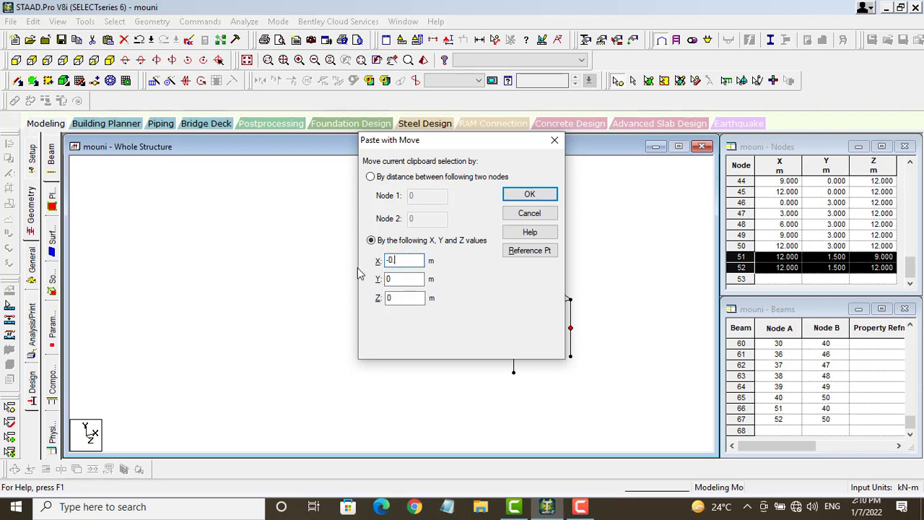
pyautogui.click(531, 194)
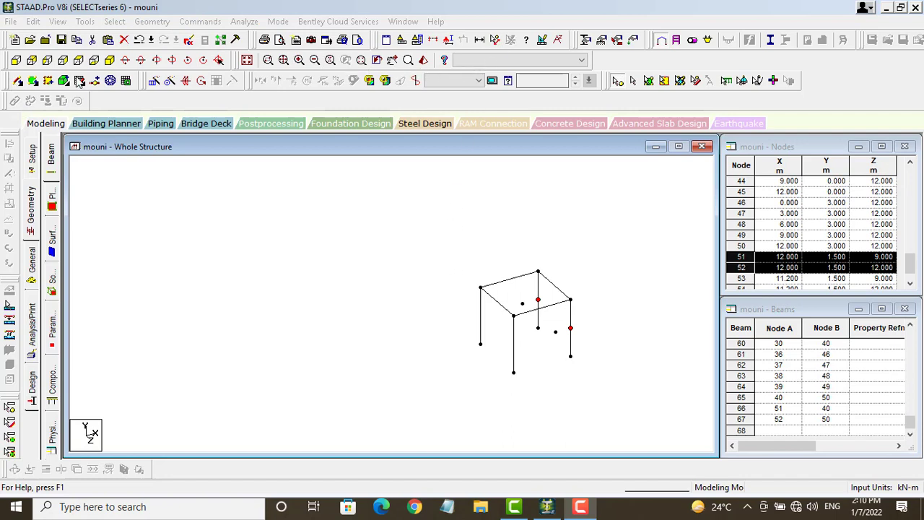
# Step: Draw beams 68–71 linking nodes 51, 52, 53 and 54, then select beams 64 and 71
pyautogui.click(16, 81)
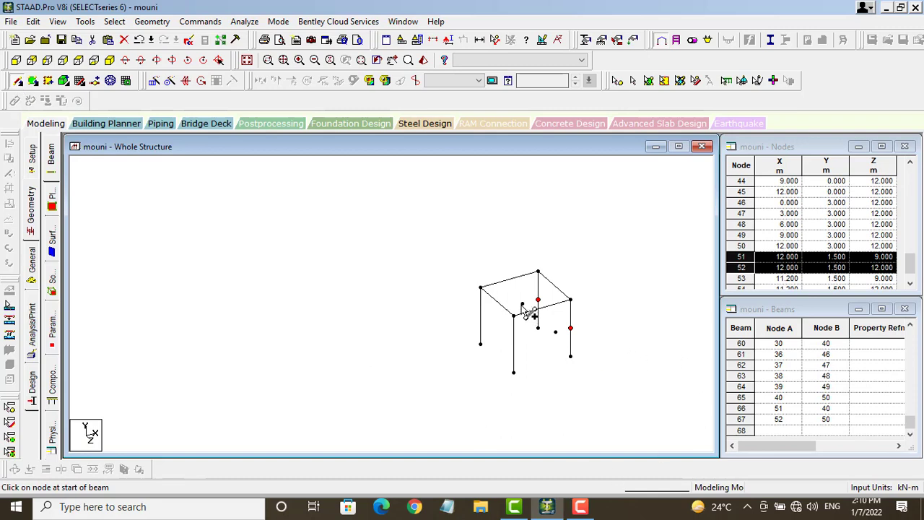
pyautogui.moveTo(522, 303)
pyautogui.mouseDown()
pyautogui.moveTo(538, 299)
pyautogui.moveTo(576, 335)
pyautogui.moveTo(523, 303)
pyautogui.mouseUp()
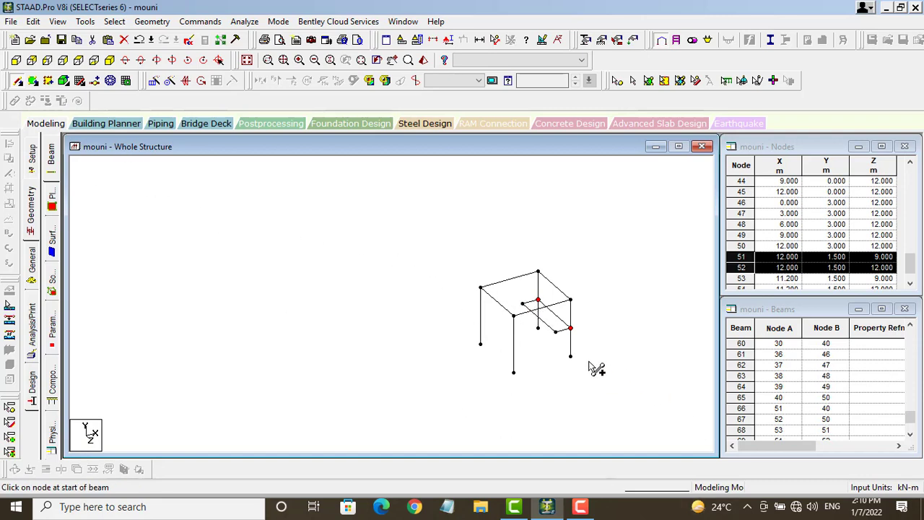
pyautogui.click(505, 307)
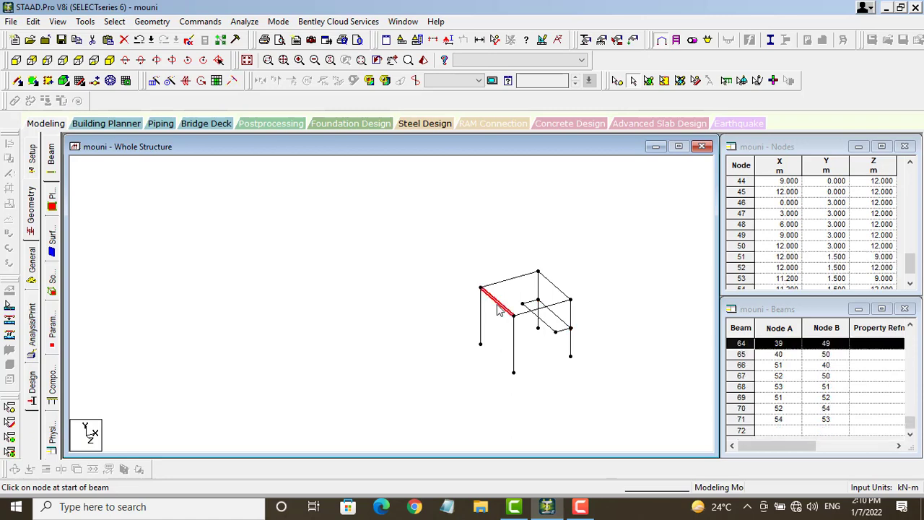
pyautogui.click(545, 328)
pyautogui.click(535, 348)
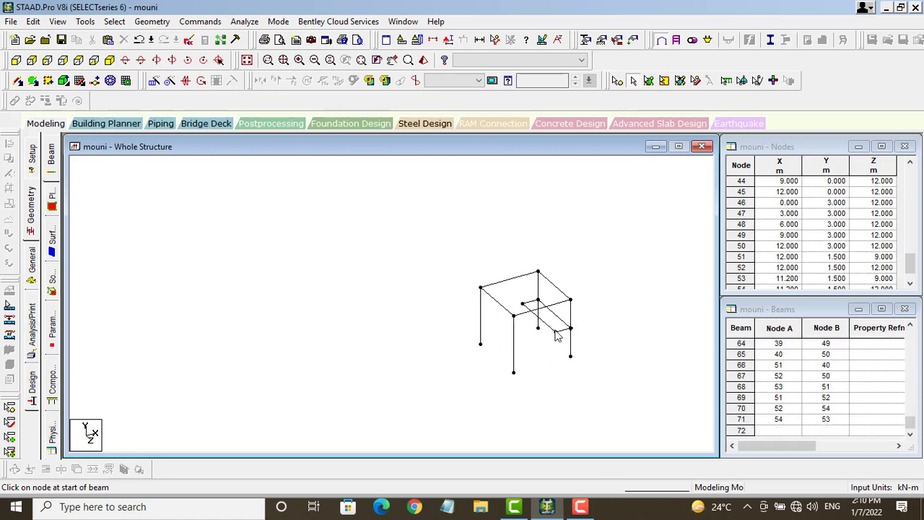
pyautogui.click(548, 330)
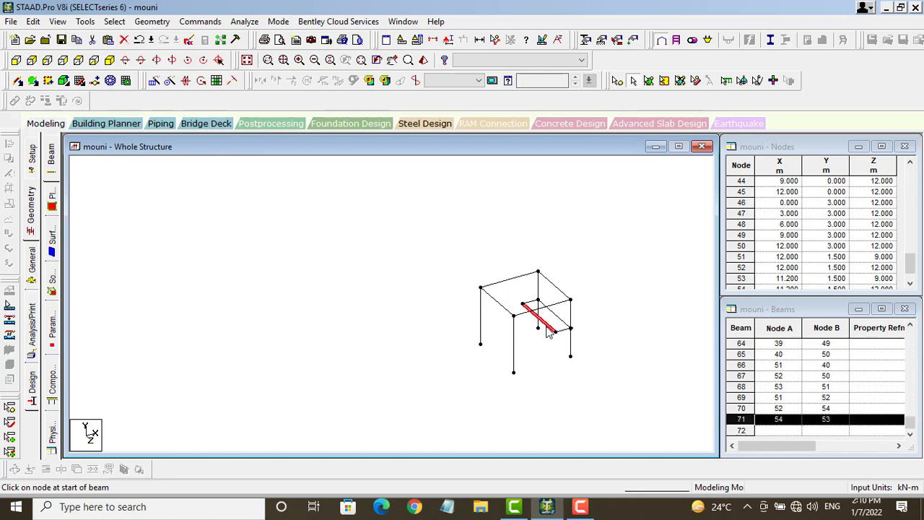
pyautogui.keyDown('ctrl'); pyautogui.click(503, 307); pyautogui.keyUp('ctrl')
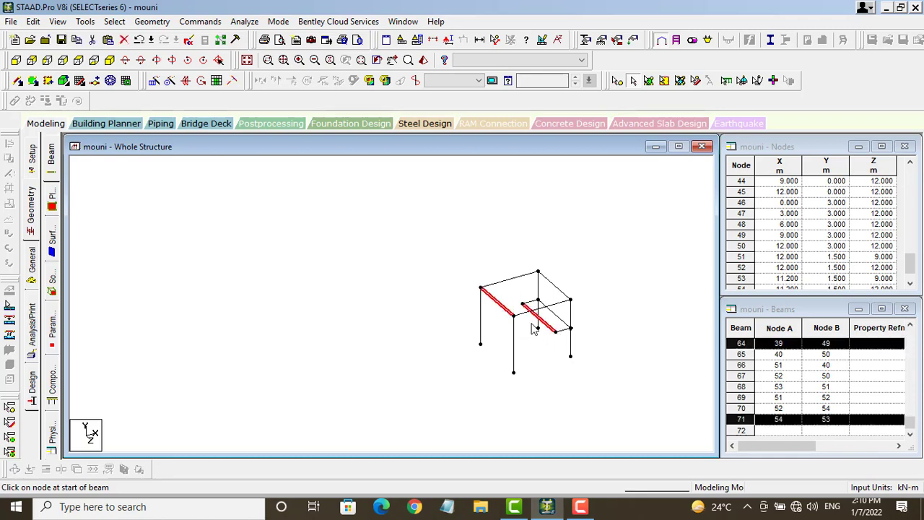
# Step: Add midpoint nodes 55 and 56 to beams 64 and 71, then select new beam 72
pyautogui.rightClick(538, 347)
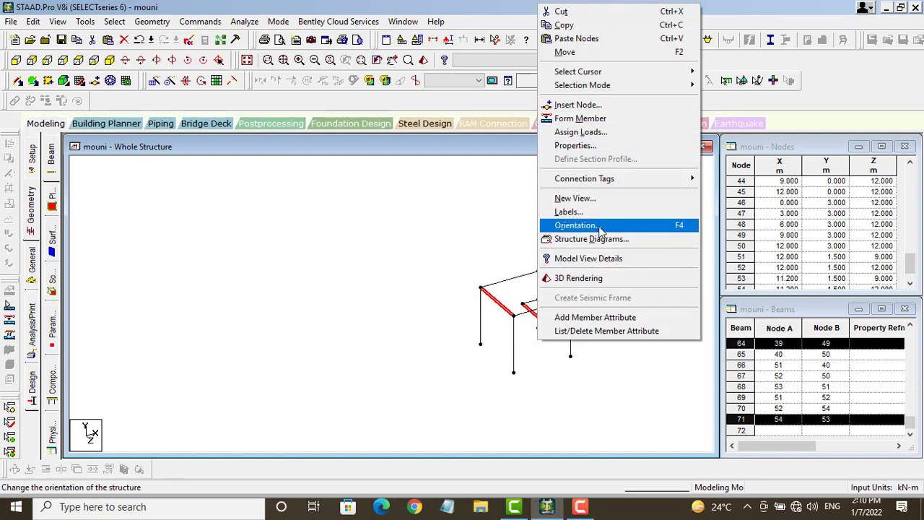
pyautogui.click(606, 105)
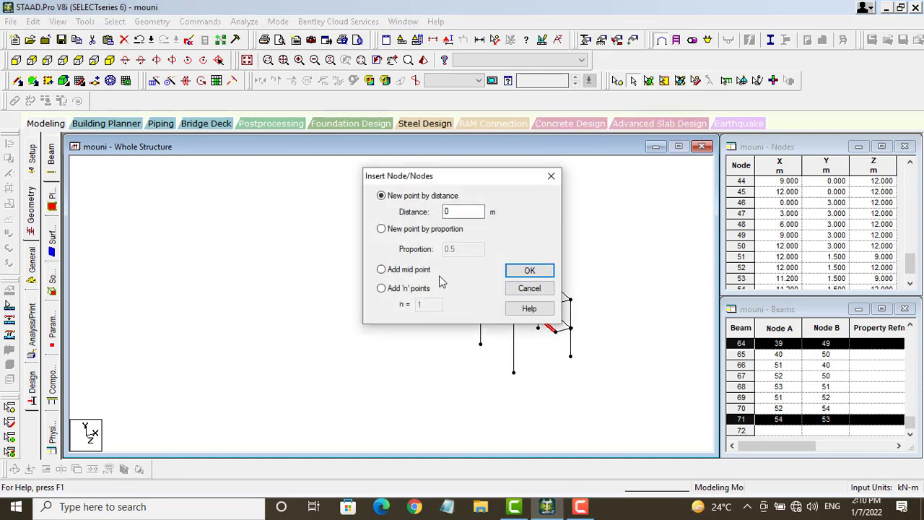
pyautogui.click(427, 272)
pyautogui.click(529, 271)
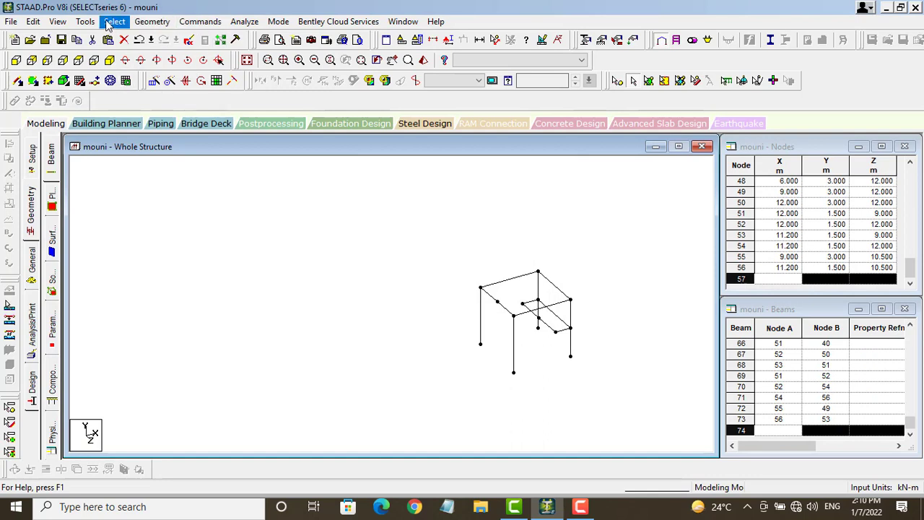
pyautogui.click(498, 308)
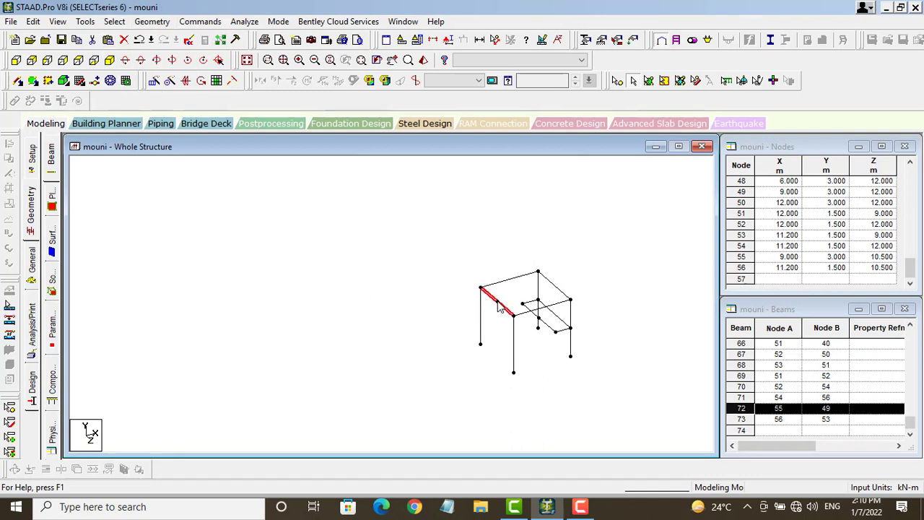
pyautogui.click(478, 40)
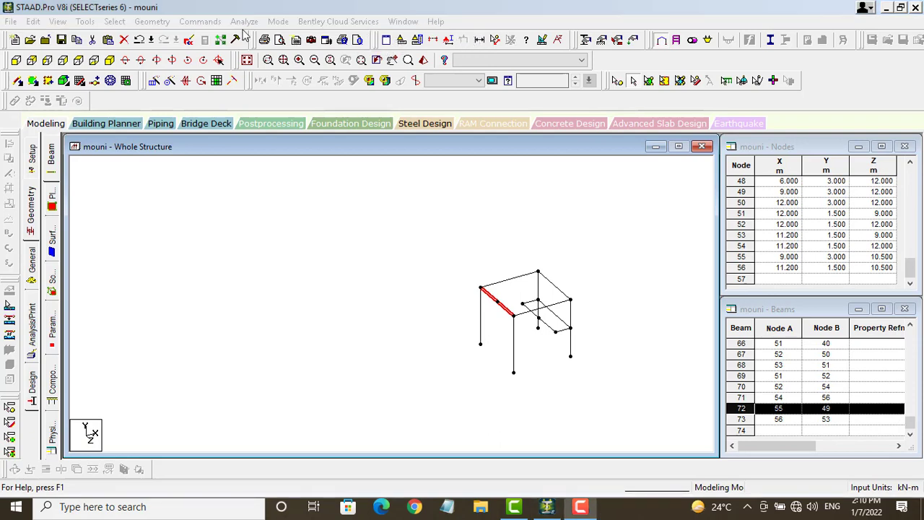
# Step: Copy node 55 and paste it with a −3 m Y offset, creating node 57 at (9, 0, 10.5)
pyautogui.click(618, 80)
pyautogui.click(497, 301)
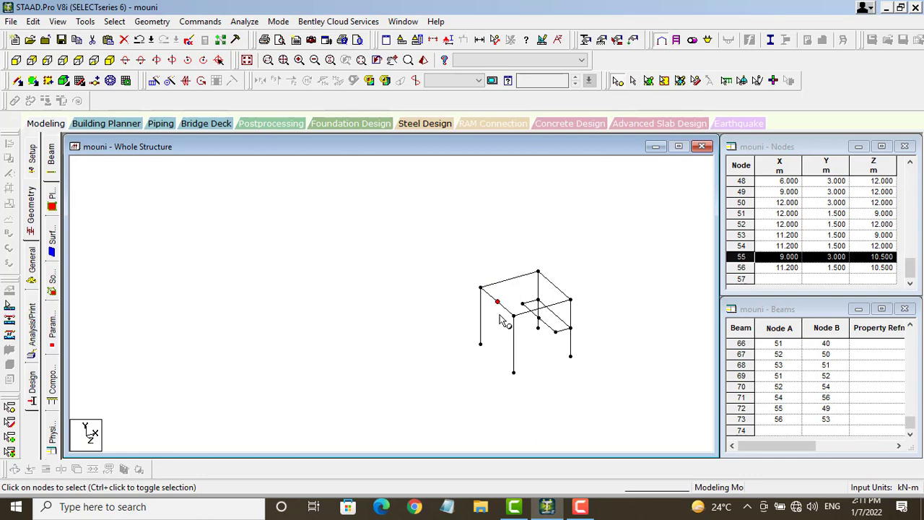
pyautogui.hotkey('ctrl', 'v')
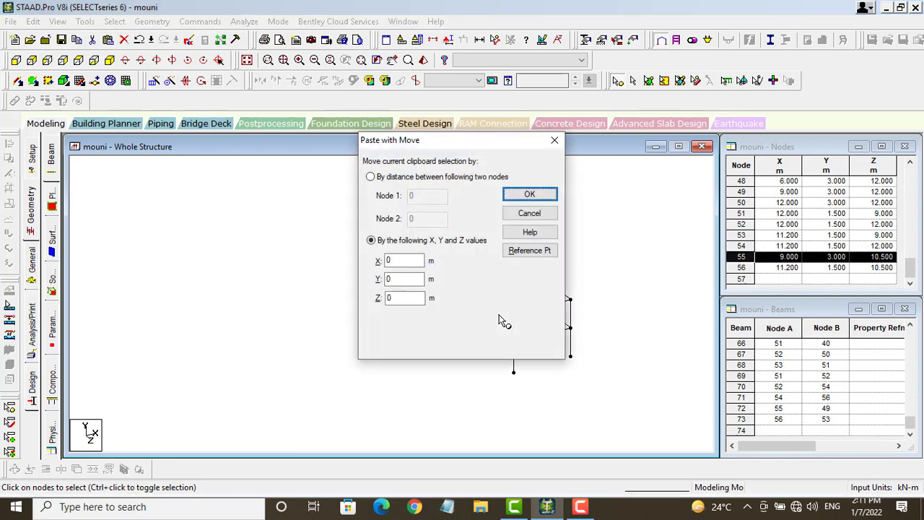
pyautogui.click(527, 196)
pyautogui.click(503, 281)
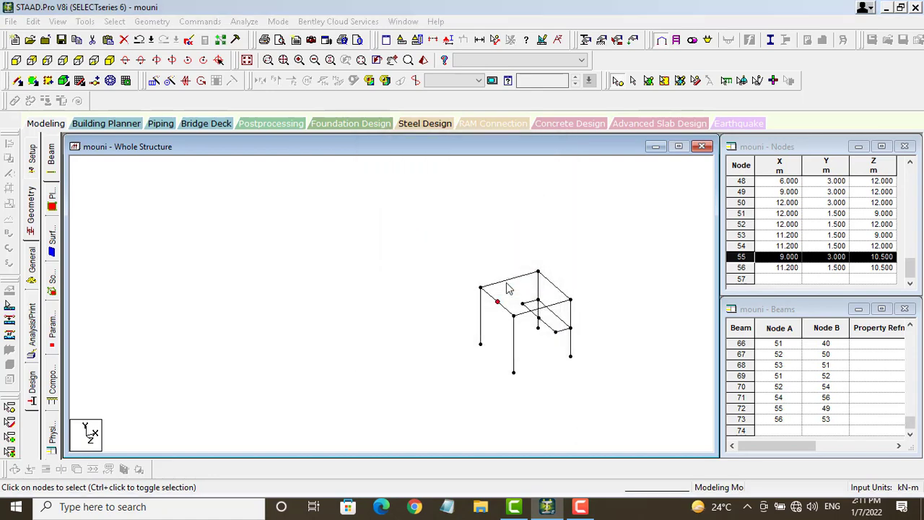
pyautogui.hotkey('ctrl', 'v')
pyautogui.press('Tab')
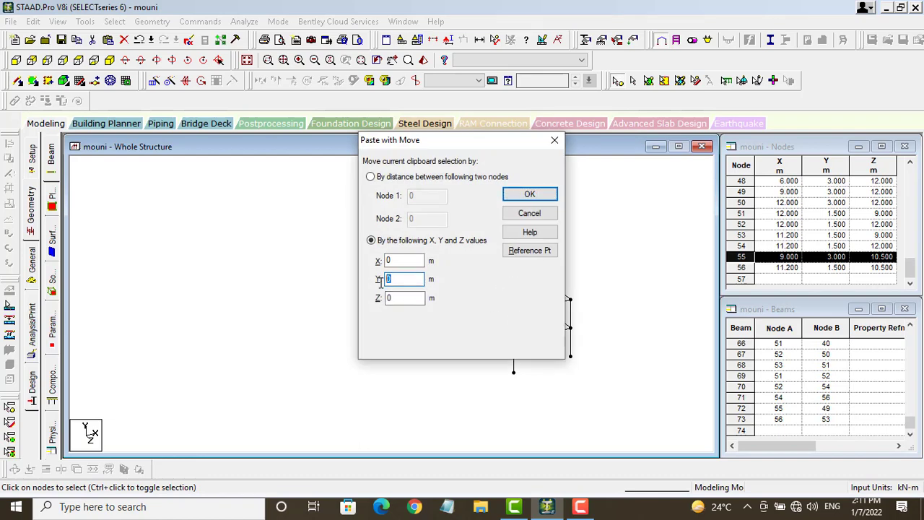
pyautogui.write('-3')
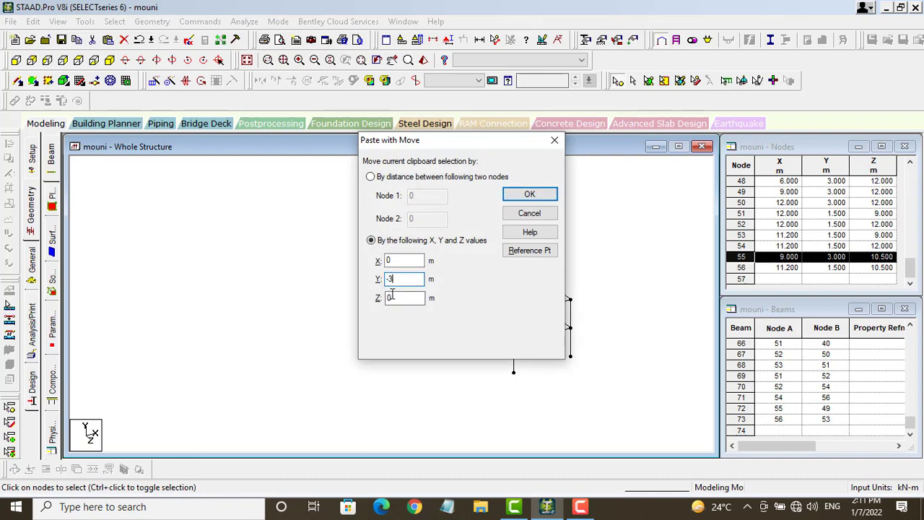
pyautogui.click(545, 197)
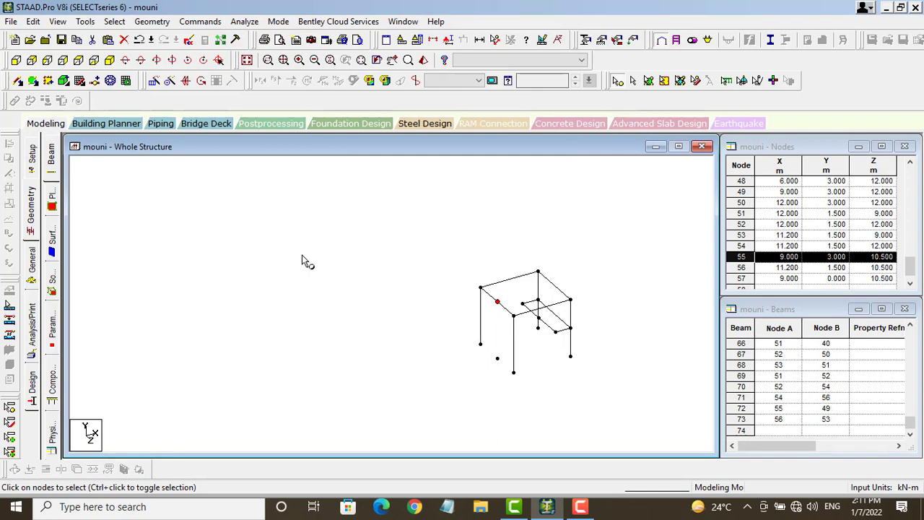
# Step: Add three four-node quad plates forming the two stair flights and landing down to node 57
pyautogui.click(17, 80)
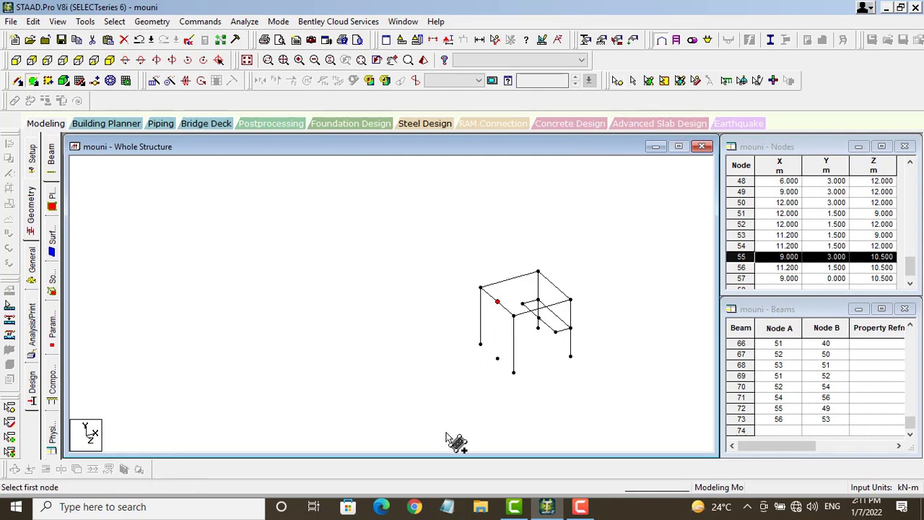
pyautogui.click(481, 346)
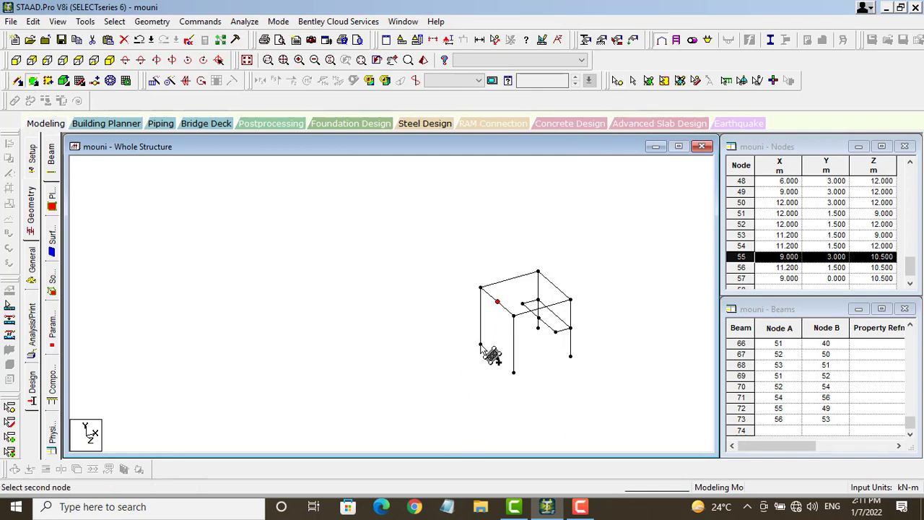
pyautogui.click(522, 304)
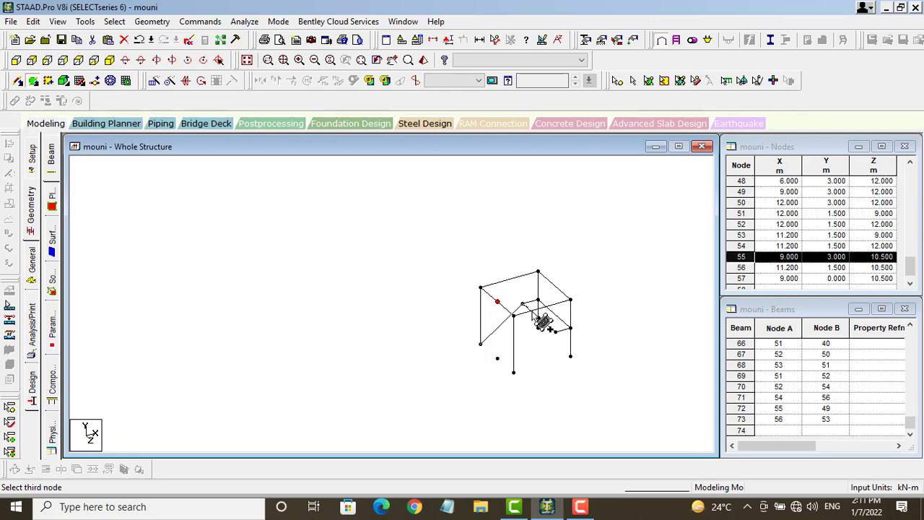
pyautogui.click(538, 327)
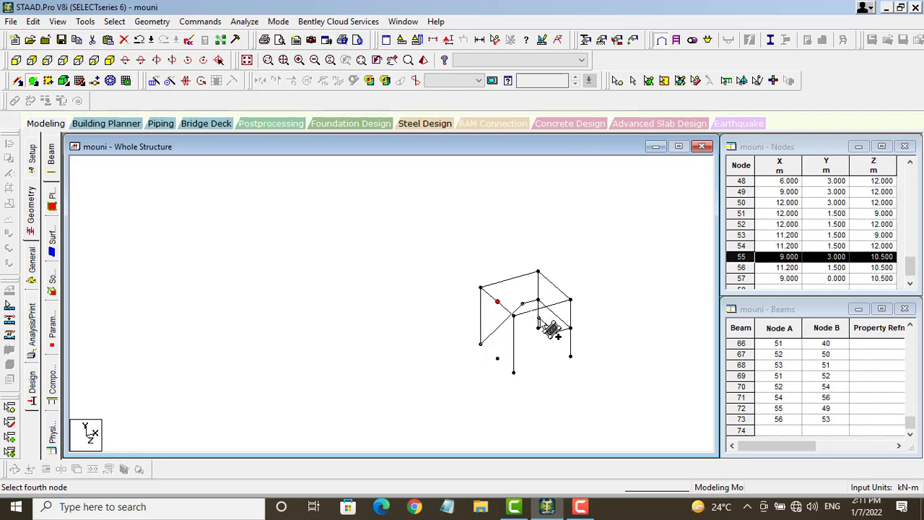
pyautogui.click(498, 359)
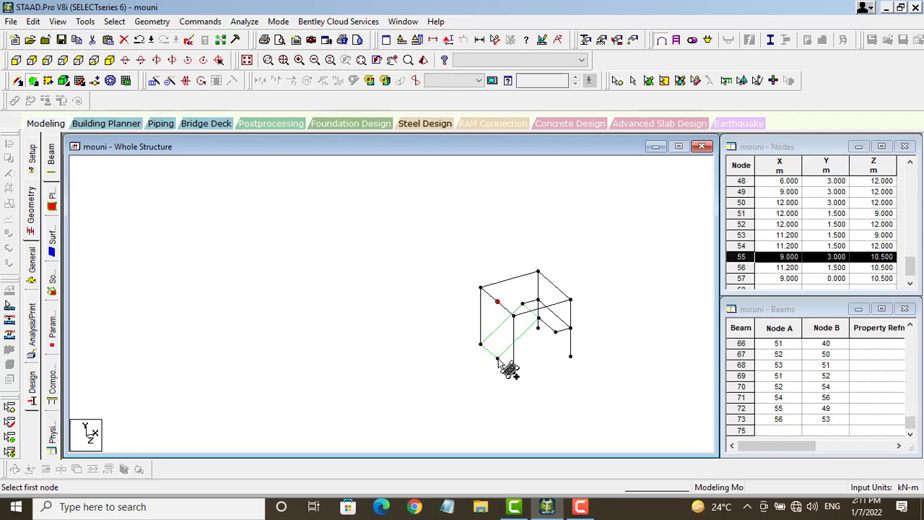
pyautogui.click(498, 301)
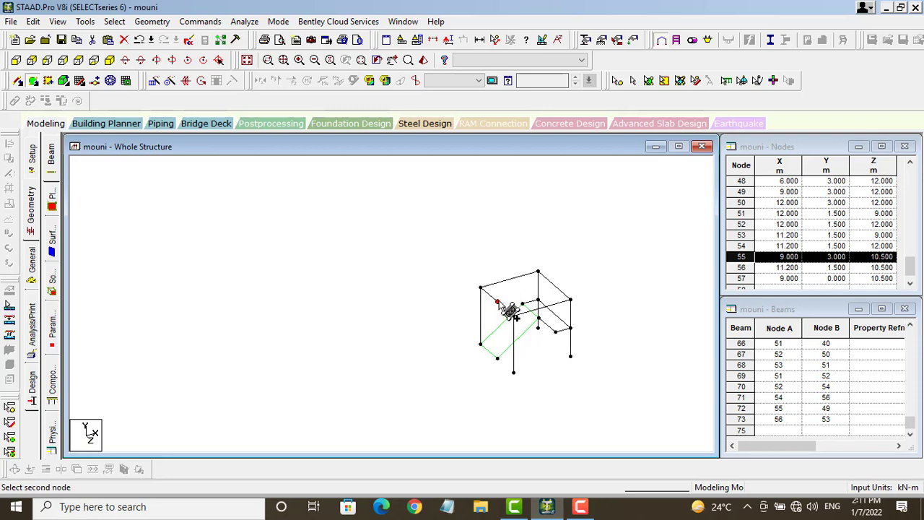
pyautogui.click(539, 318)
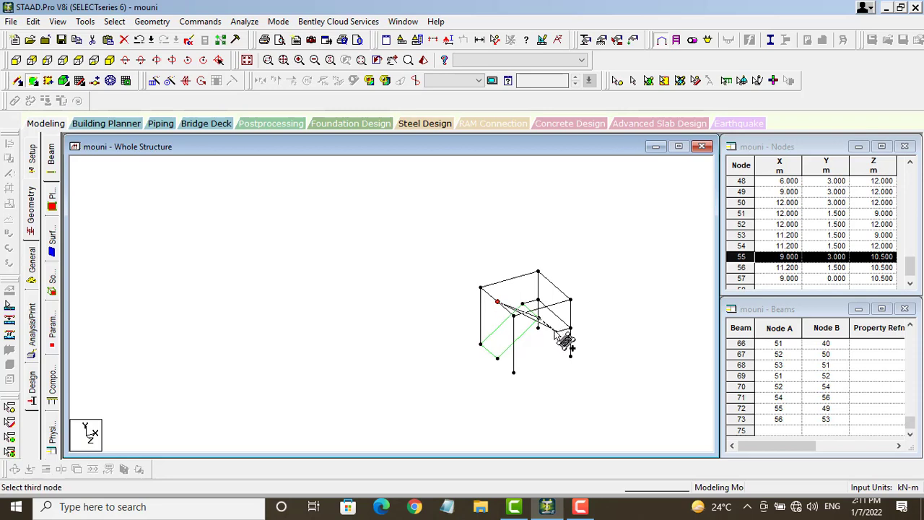
pyautogui.click(569, 329)
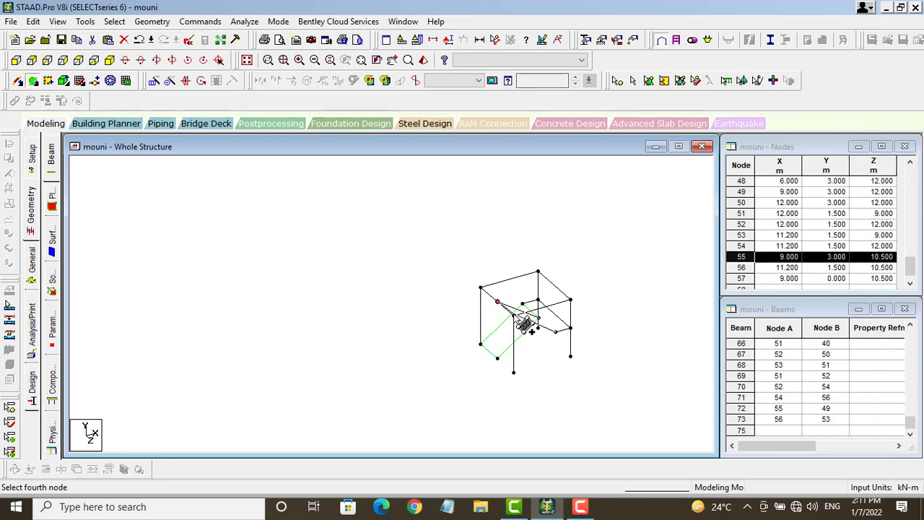
pyautogui.click(514, 316)
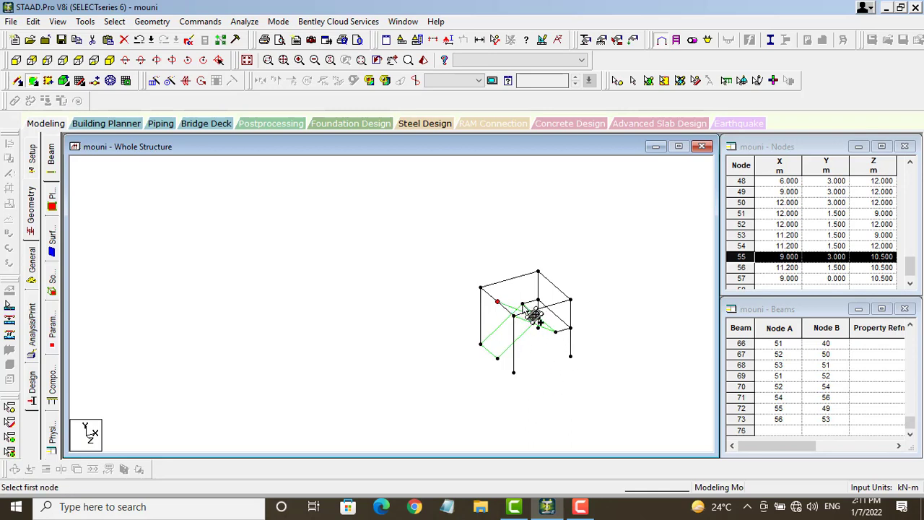
pyautogui.click(522, 304)
pyautogui.click(539, 300)
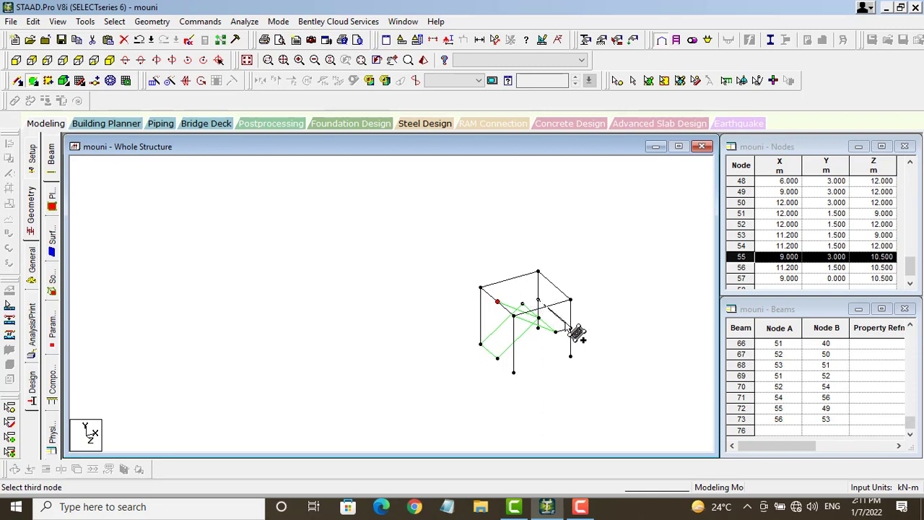
pyautogui.click(555, 332)
pyautogui.click(571, 328)
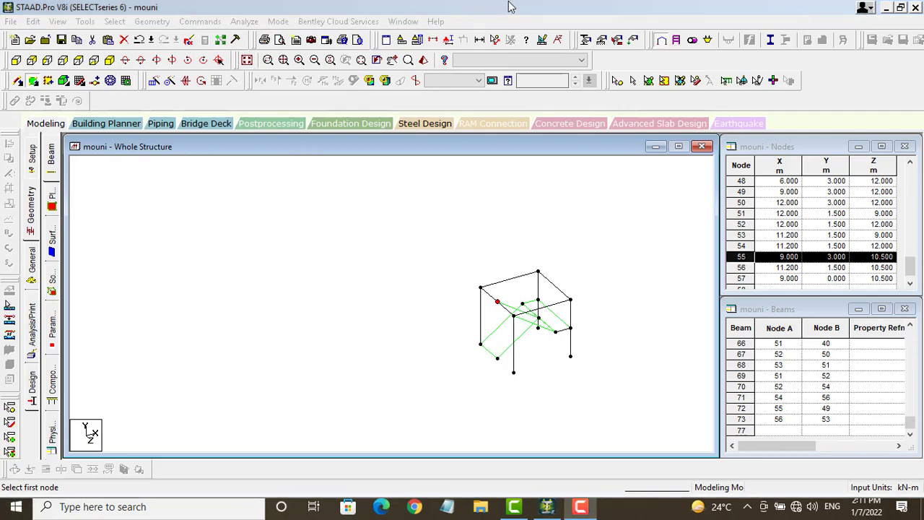
# Step: Repeat the frame 10 times in Y at 3 m spacing and save the file
pyautogui.click(247, 61)
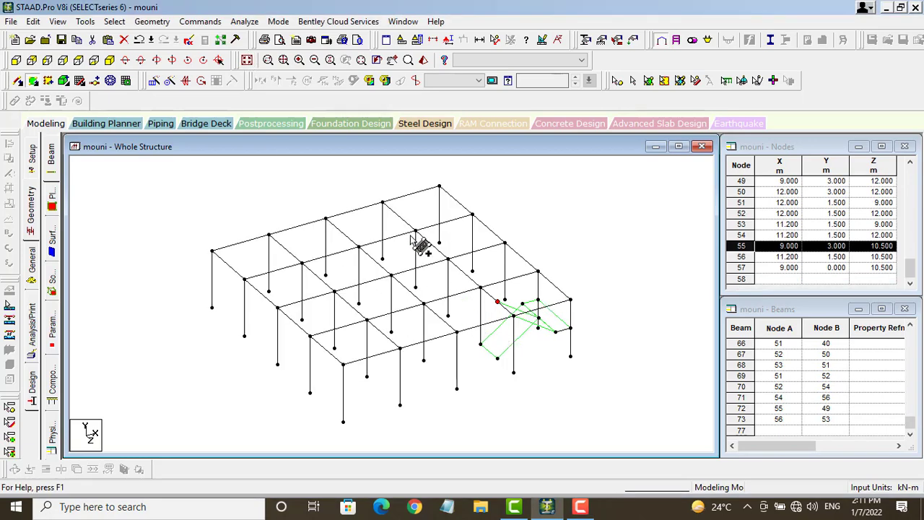
pyautogui.press('Escape')
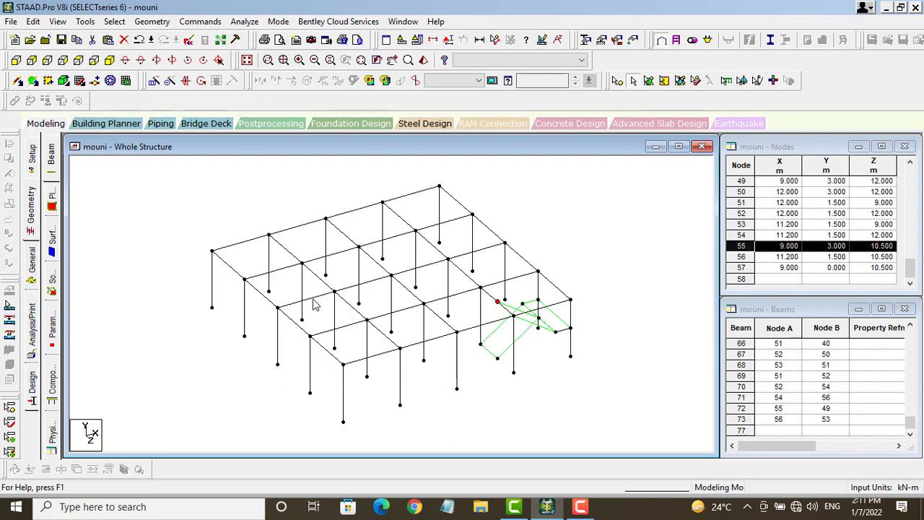
pyautogui.click(154, 80)
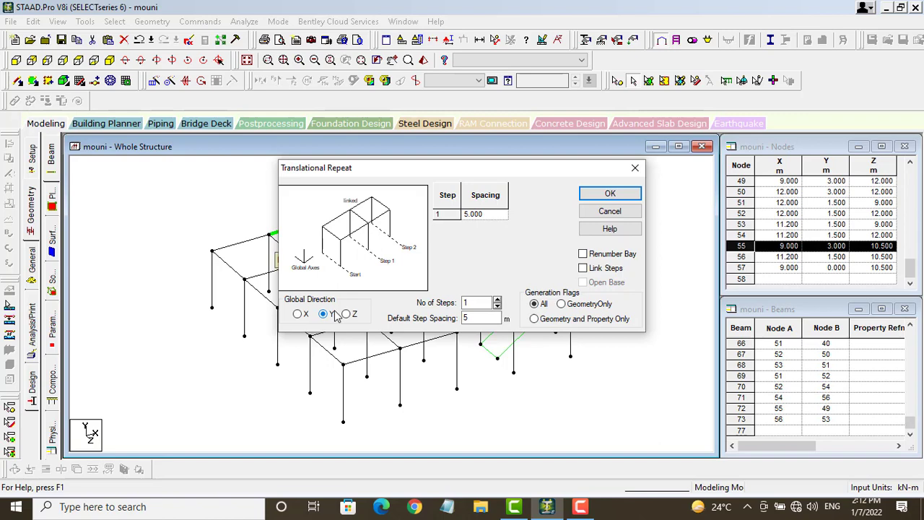
pyautogui.click(468, 303)
pyautogui.write('10')
pyautogui.press('Tab')
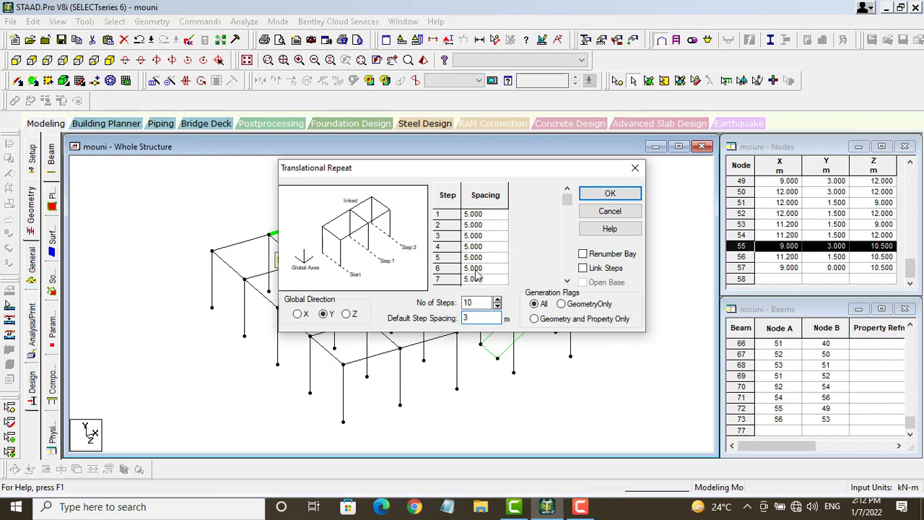
pyautogui.click(486, 221)
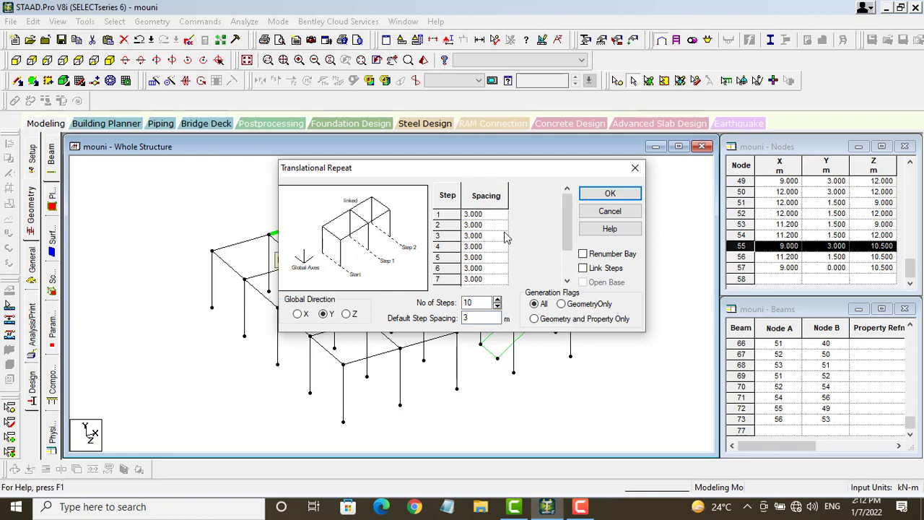
pyautogui.click(612, 197)
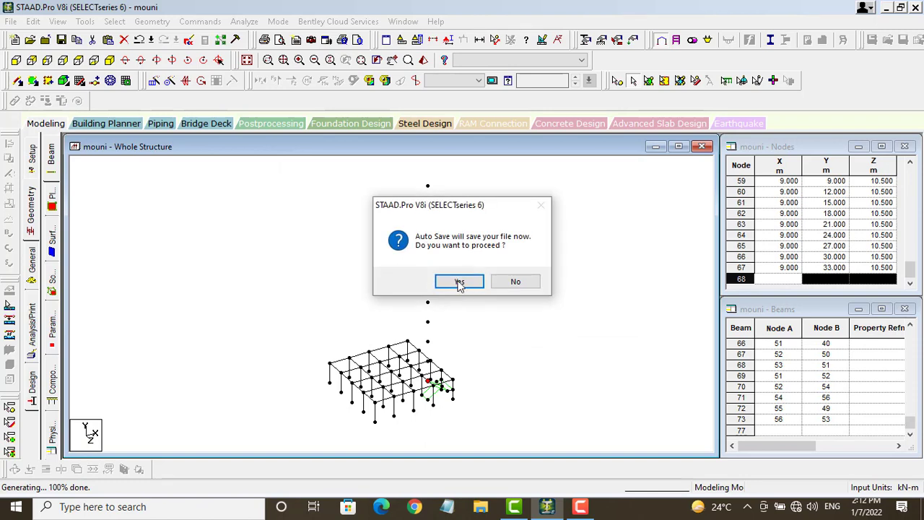
pyautogui.click(459, 282)
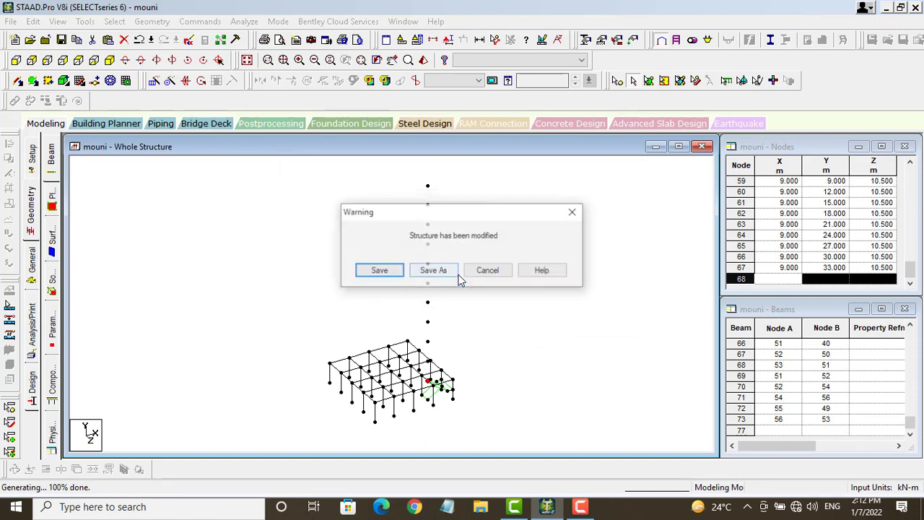
pyautogui.click(379, 271)
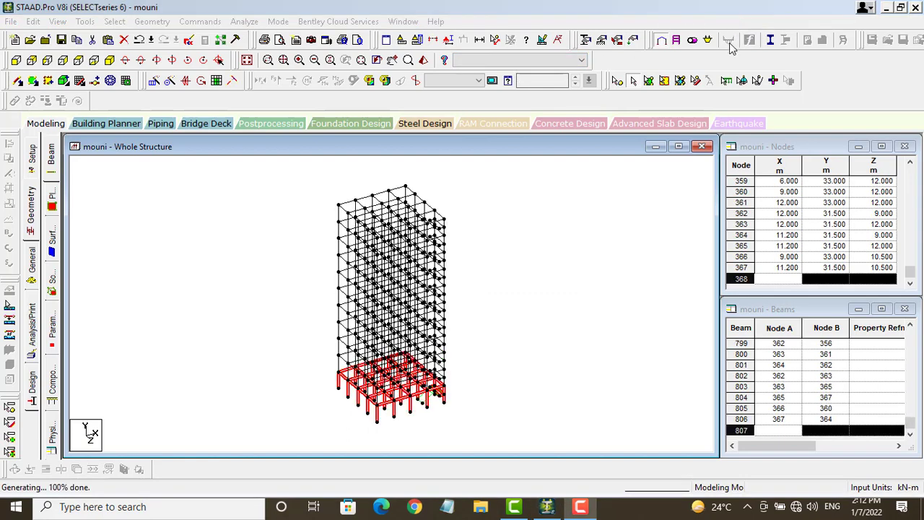
# Step: Undo the ten-storey repeat, then add two large quad floor plates beside the stair bay
pyautogui.hotkey('ctrl', 'z')
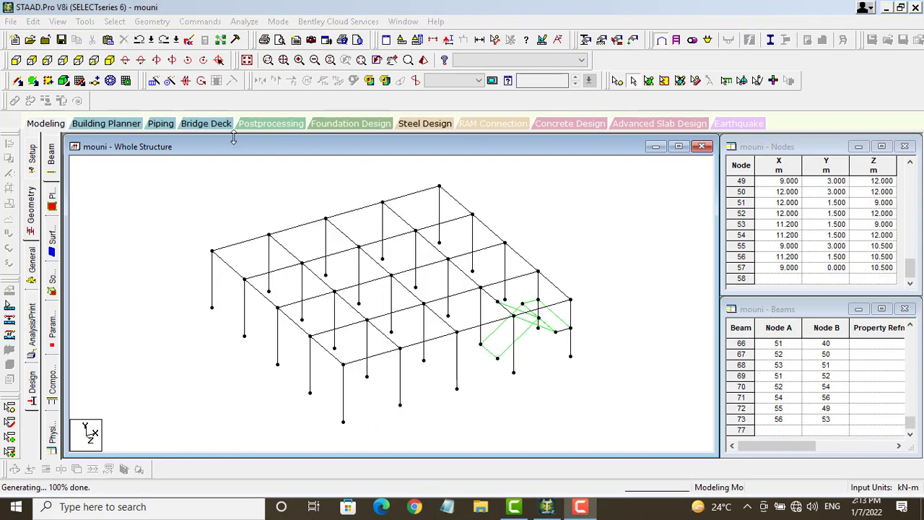
pyautogui.click(47, 80)
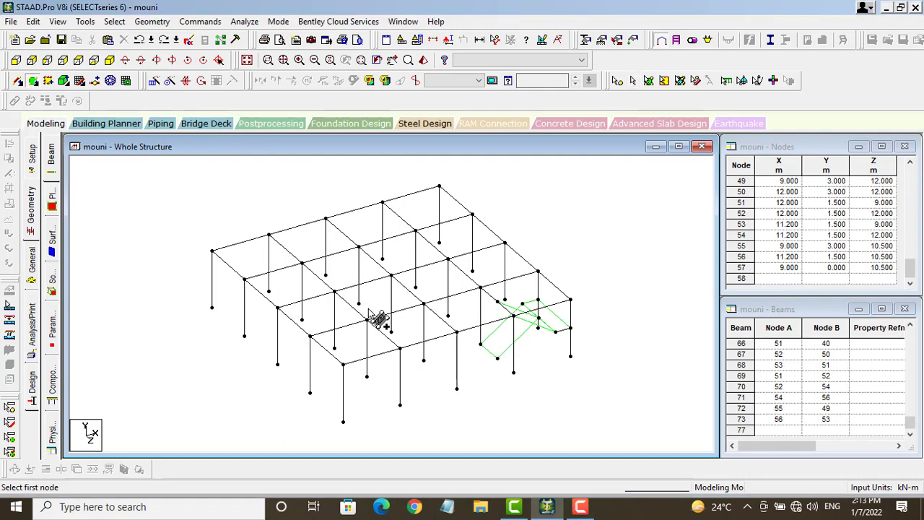
pyautogui.click(212, 251)
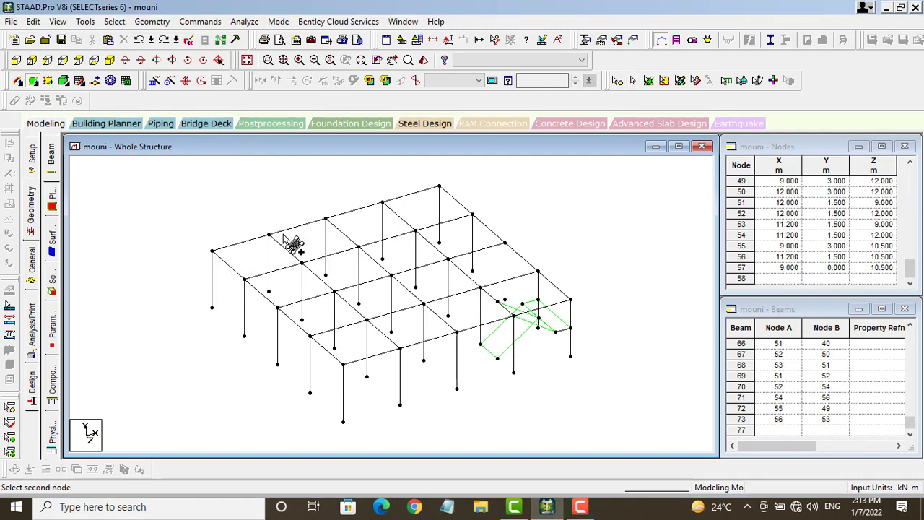
pyautogui.click(439, 187)
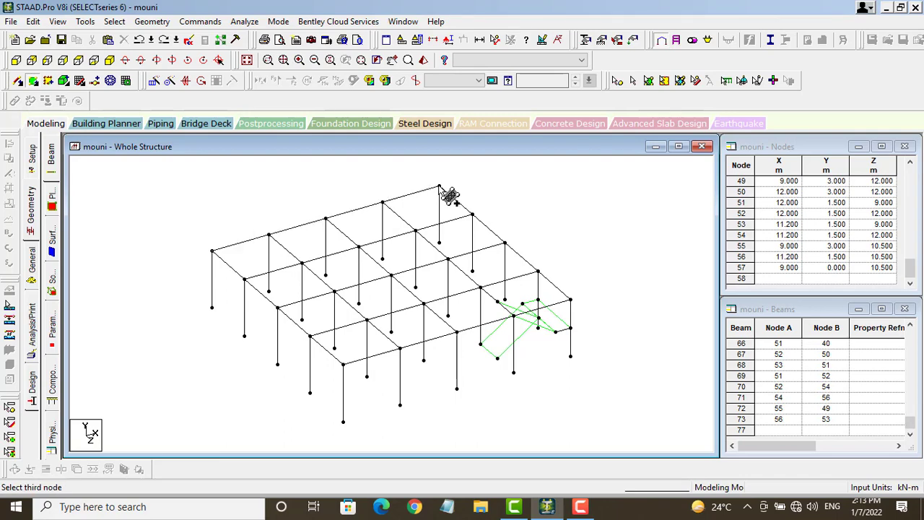
pyautogui.click(538, 272)
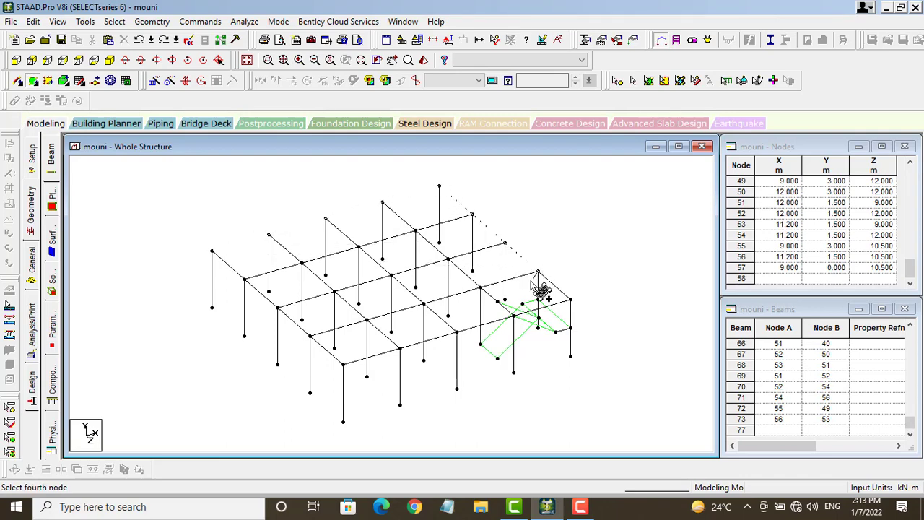
pyautogui.click(310, 336)
pyautogui.click(310, 336)
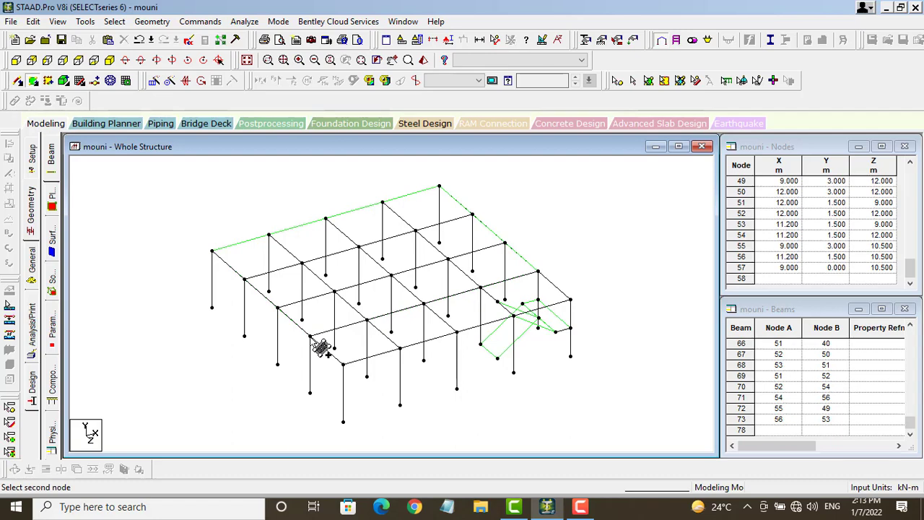
pyautogui.click(480, 288)
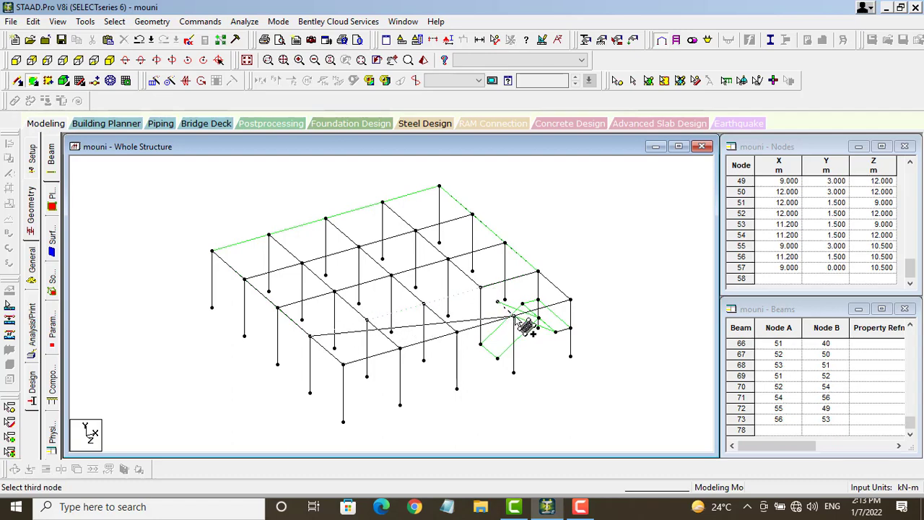
pyautogui.click(514, 316)
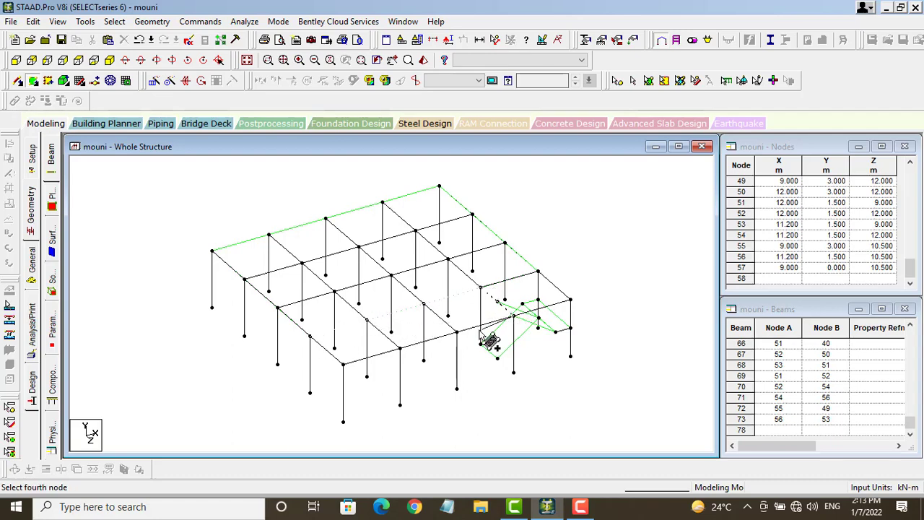
pyautogui.click(342, 364)
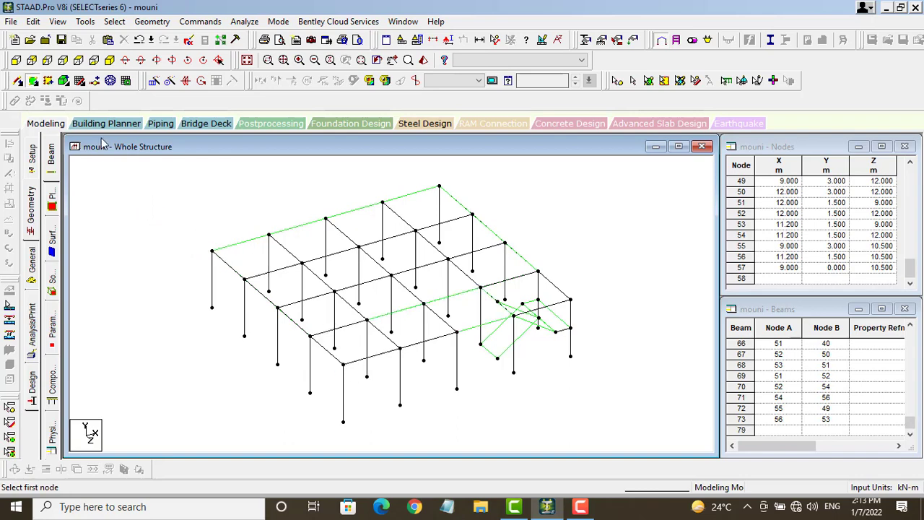
pyautogui.click(153, 81)
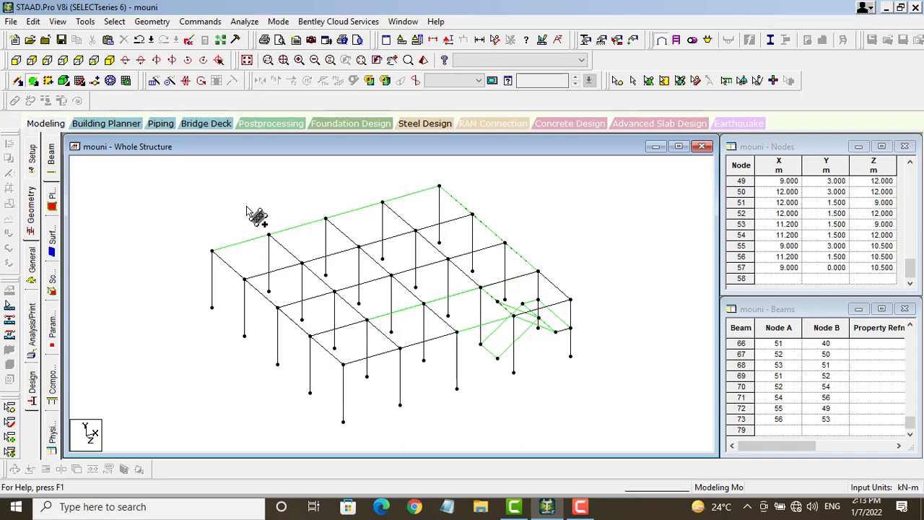
pyautogui.click(154, 81)
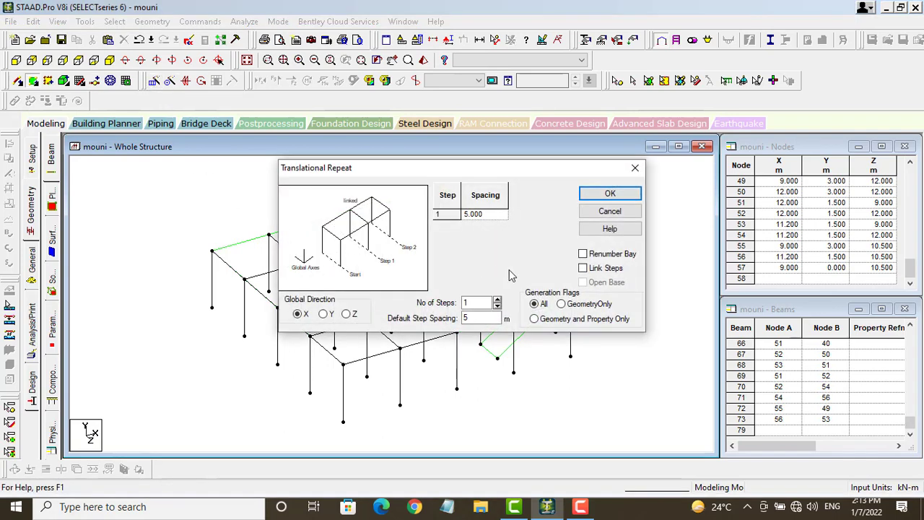
pyautogui.click(324, 314)
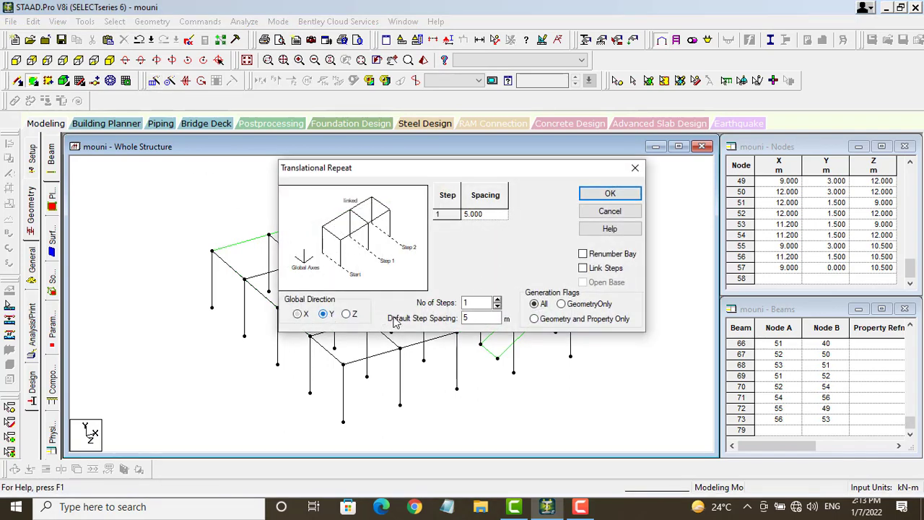
pyautogui.moveTo(478, 303); pyautogui.dragTo(452, 326)
pyautogui.write('10')
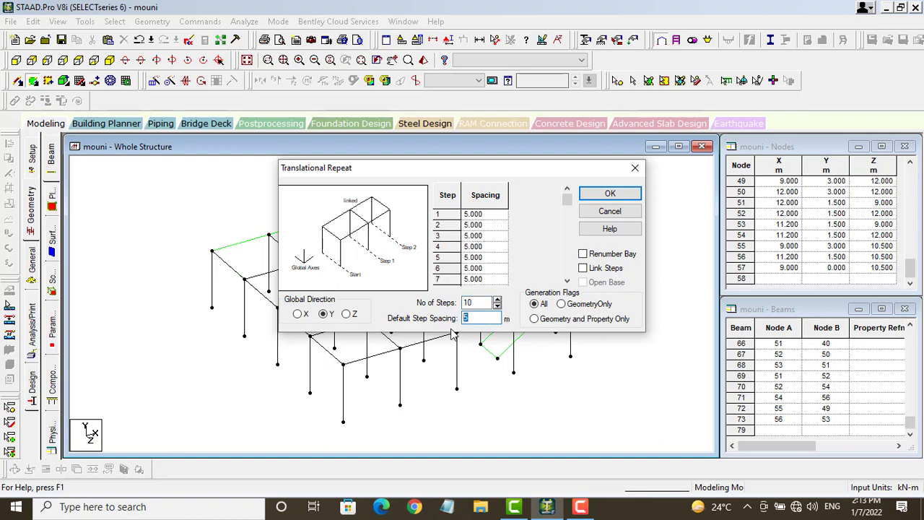
pyautogui.write('3')
pyautogui.click(476, 225)
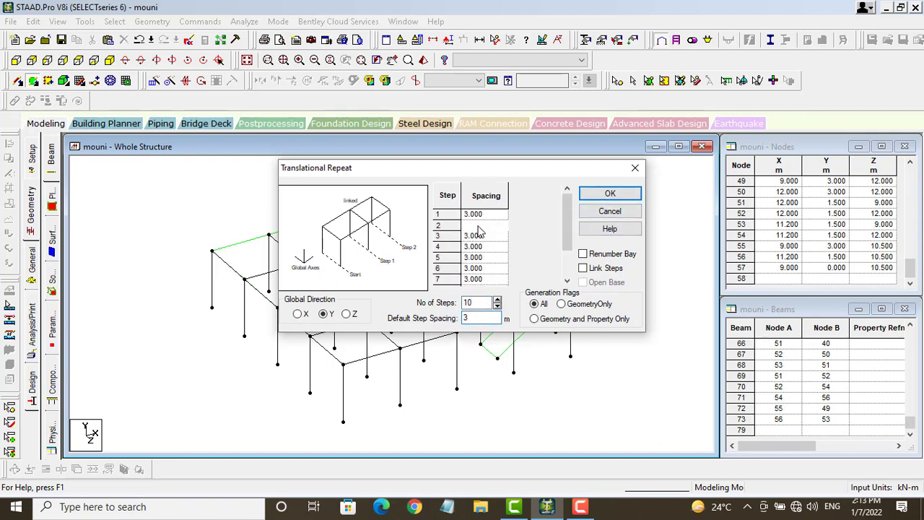
pyautogui.click(612, 194)
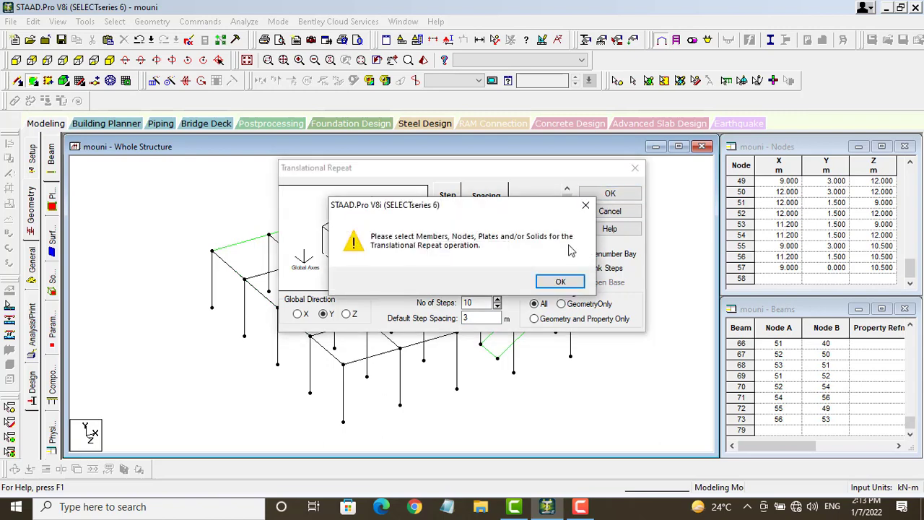
pyautogui.click(561, 283)
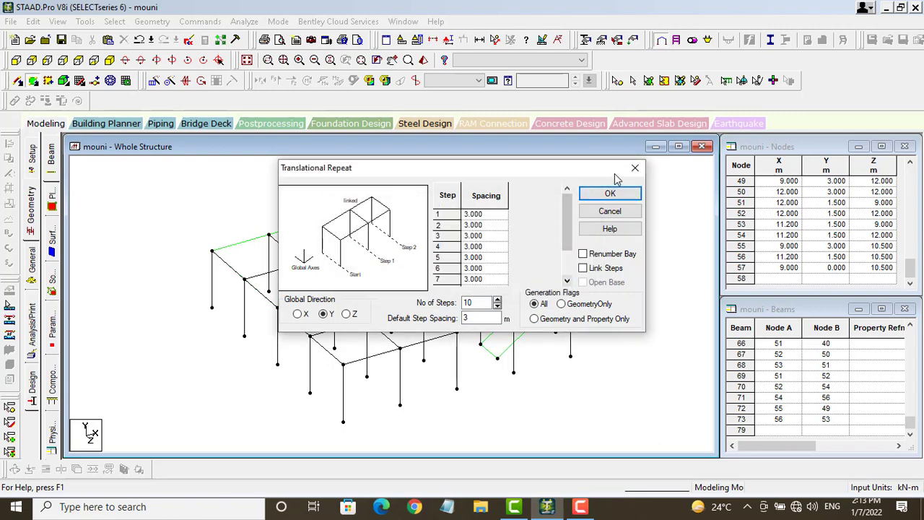
pyautogui.click(636, 167)
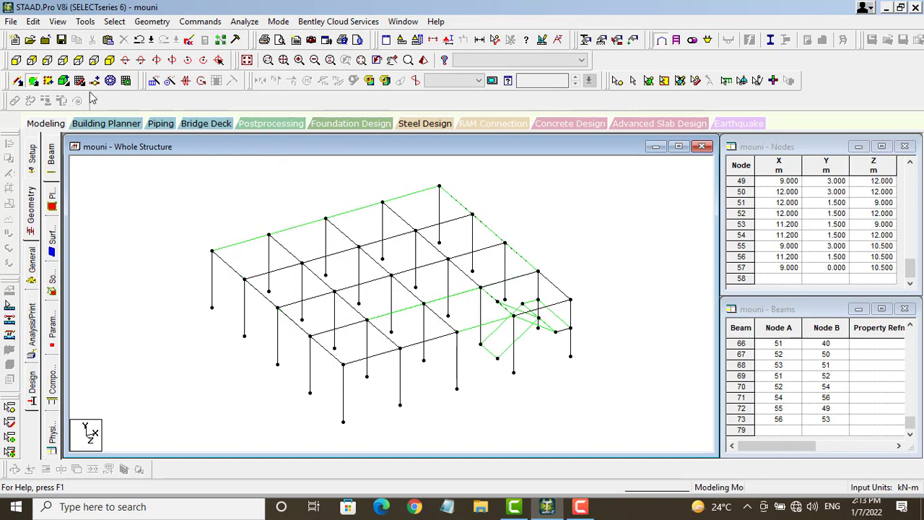
# Step: Select the whole single-storey frame and repeat it 10 times in Y at 3 m spacing
pyautogui.click(618, 80)
pyautogui.moveTo(165, 181); pyautogui.dragTo(639, 427)
pyautogui.click(154, 80)
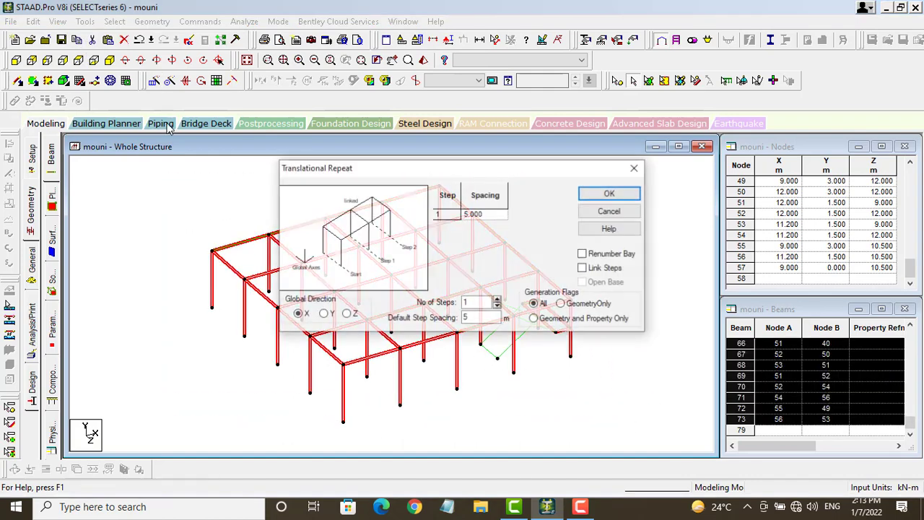
pyautogui.click(324, 314)
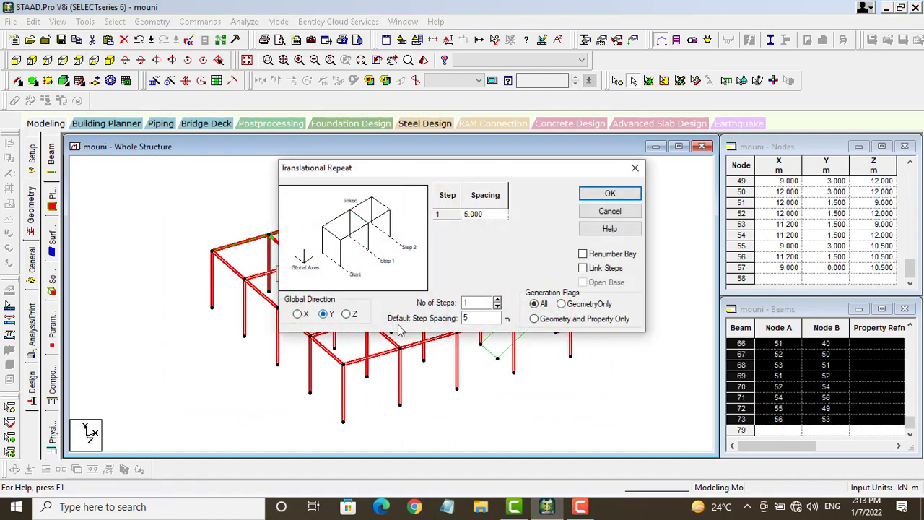
pyautogui.click(474, 301)
pyautogui.write('0')
pyautogui.press('Tab')
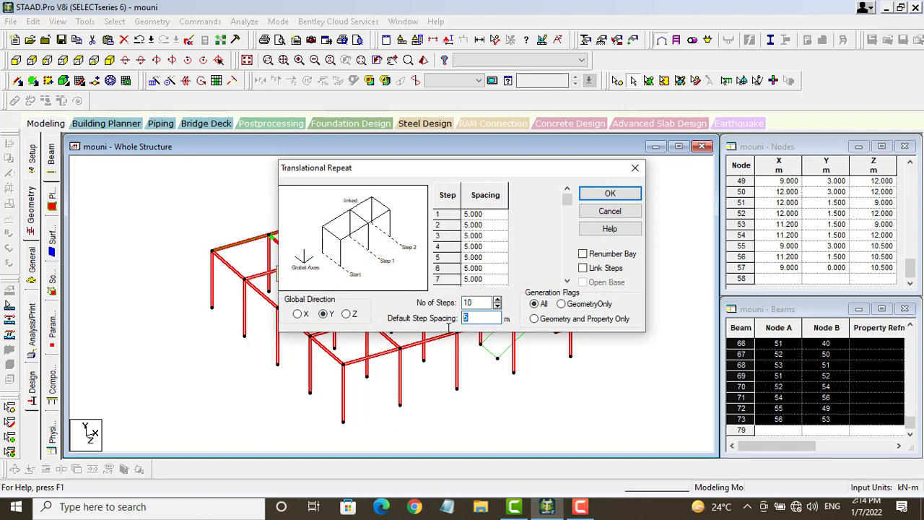
pyautogui.write('3')
pyautogui.click(610, 193)
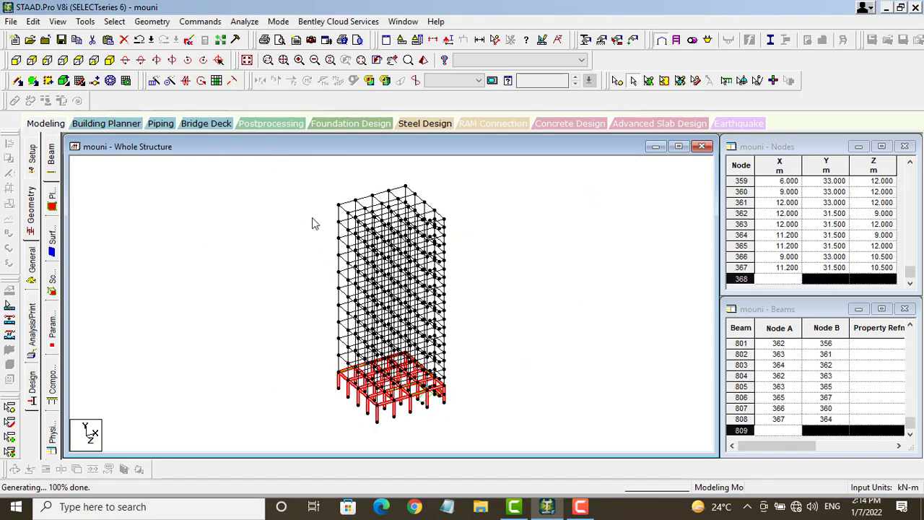
# Step: Select the base floor plates and repeat them 10 steps upward in the Y direction
pyautogui.click(154, 82)
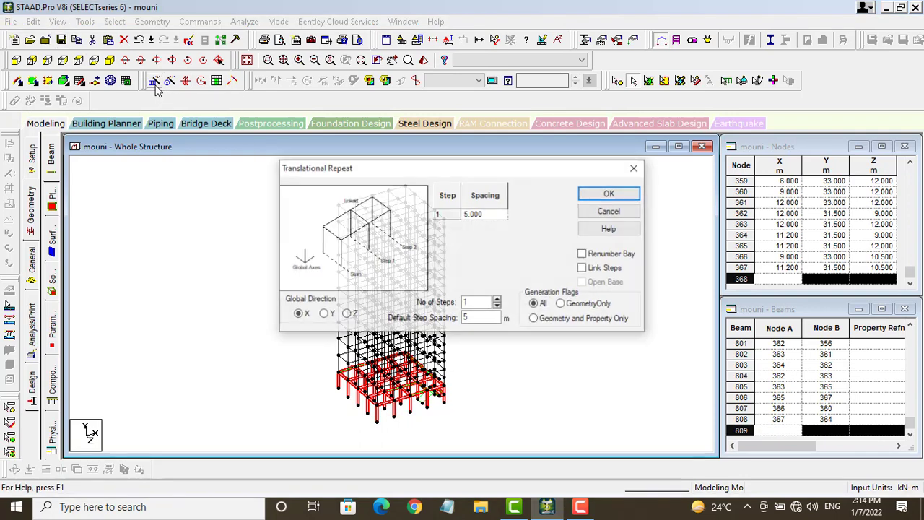
pyautogui.click(635, 169)
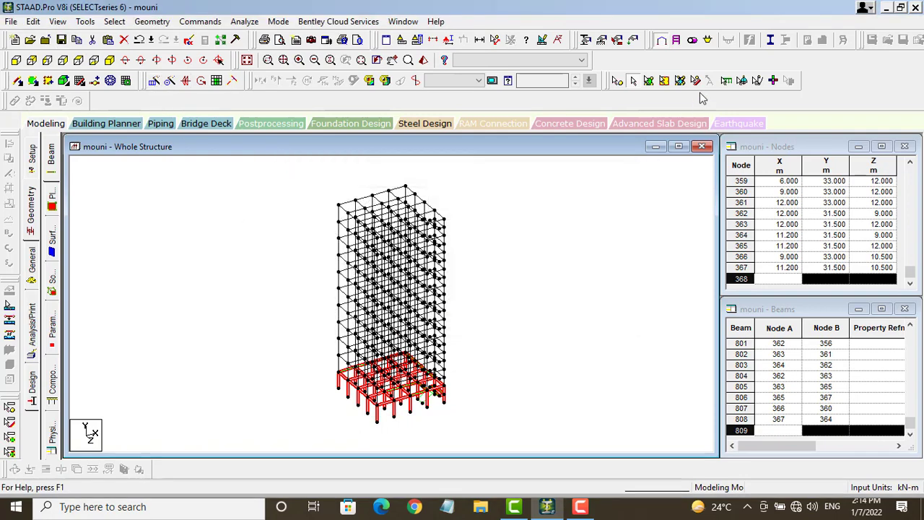
pyautogui.click(649, 82)
pyautogui.click(301, 296)
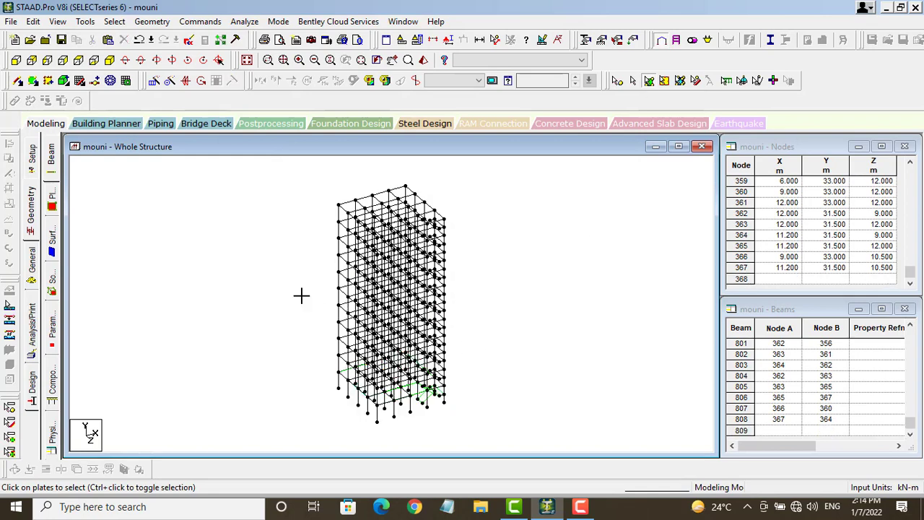
pyautogui.moveTo(303, 298); pyautogui.dragTo(493, 436)
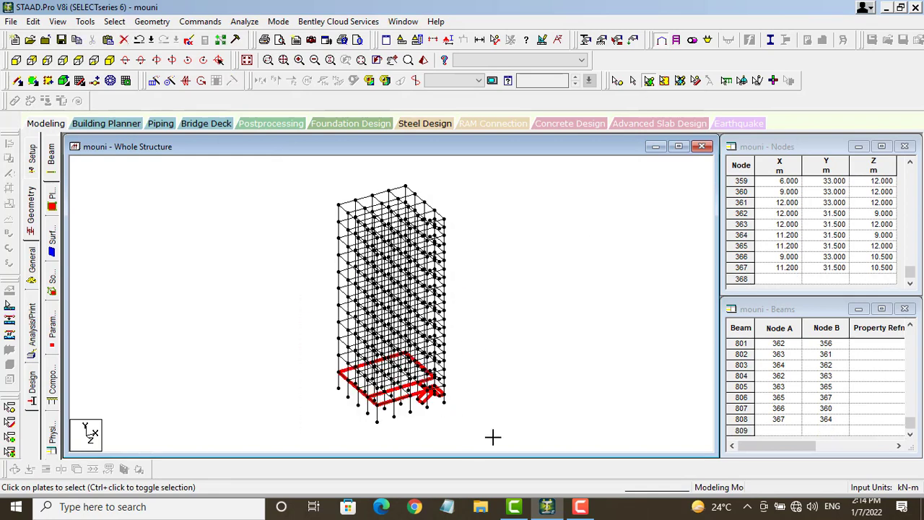
pyautogui.click(154, 81)
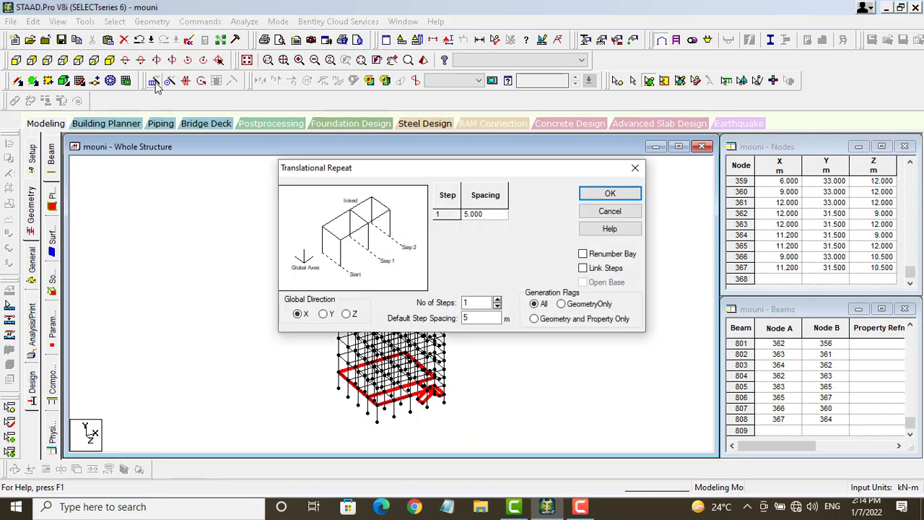
pyautogui.click(324, 314)
pyautogui.doubleClick(466, 303)
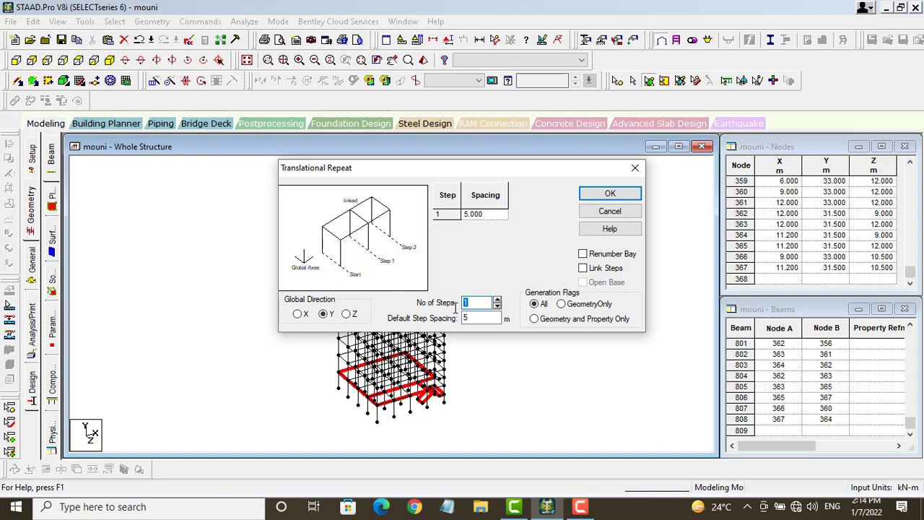
pyautogui.write('0')
pyautogui.press('Tab')
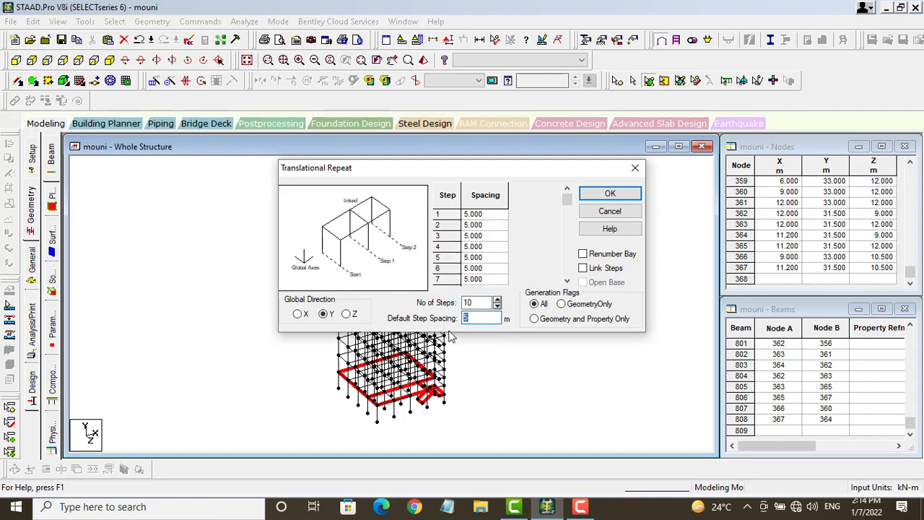
pyautogui.click(611, 193)
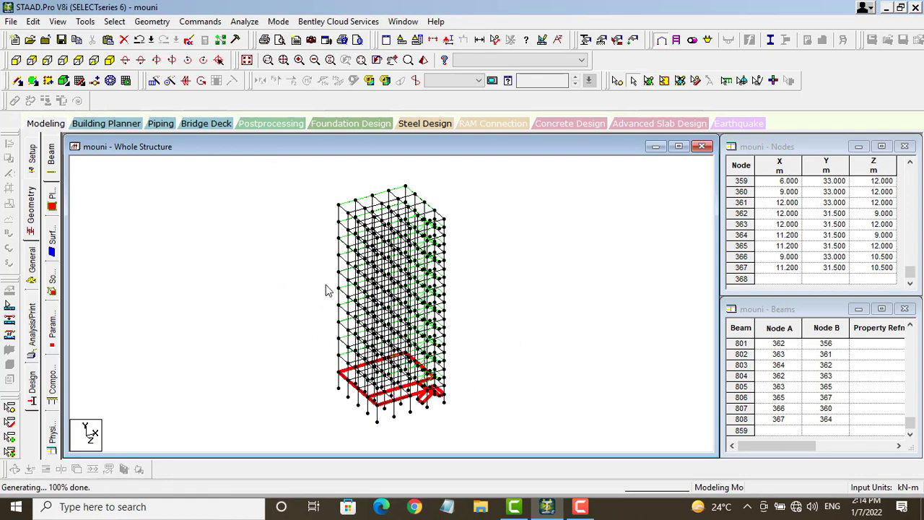
# Step: Inspect the ten-storey frame in a rotated rendered 3D view, then open the General Property page
pyautogui.click(424, 61)
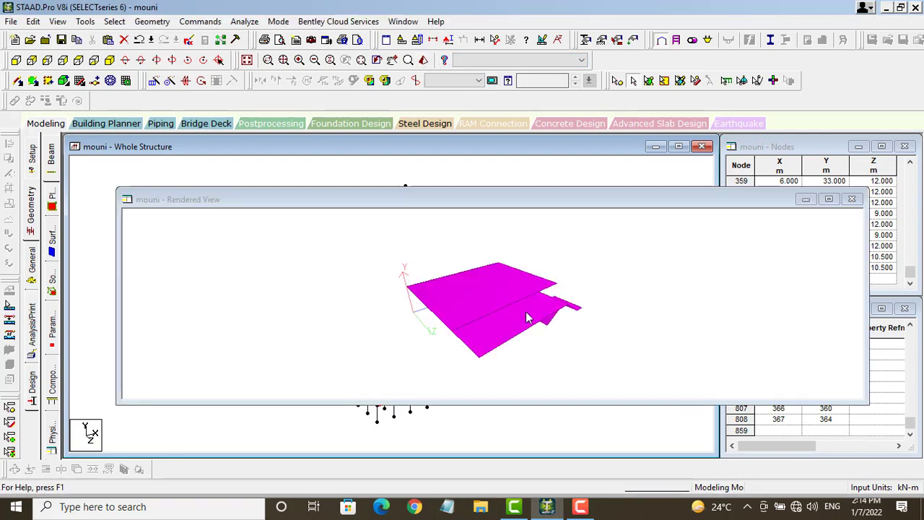
pyautogui.click(852, 198)
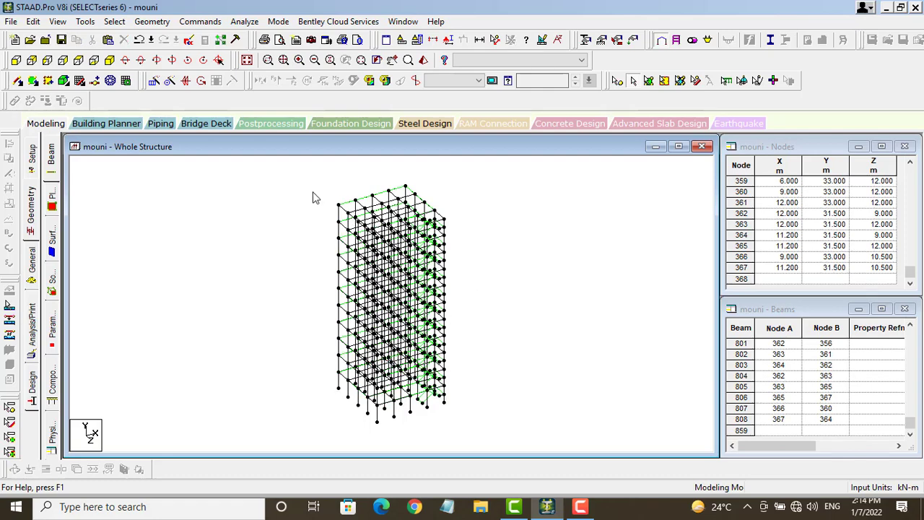
pyautogui.moveTo(389, 298); pyautogui.dragTo(505, 434)
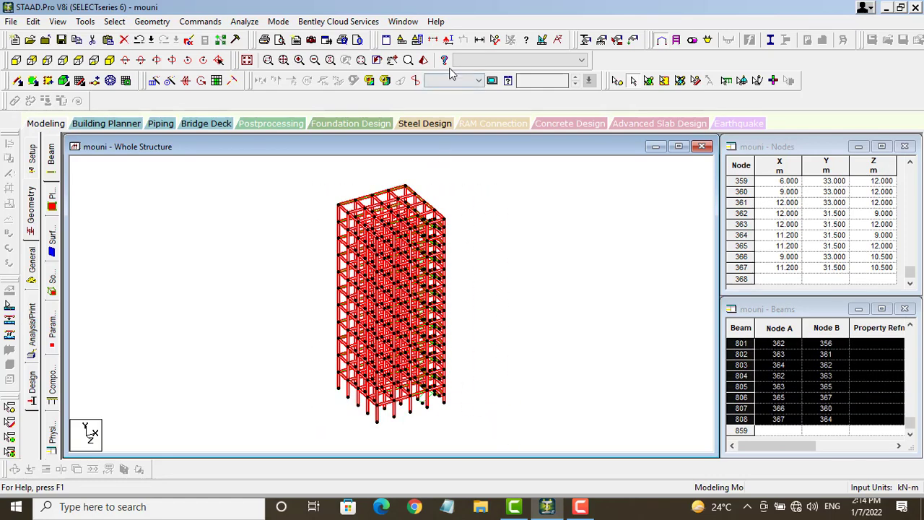
pyautogui.click(423, 61)
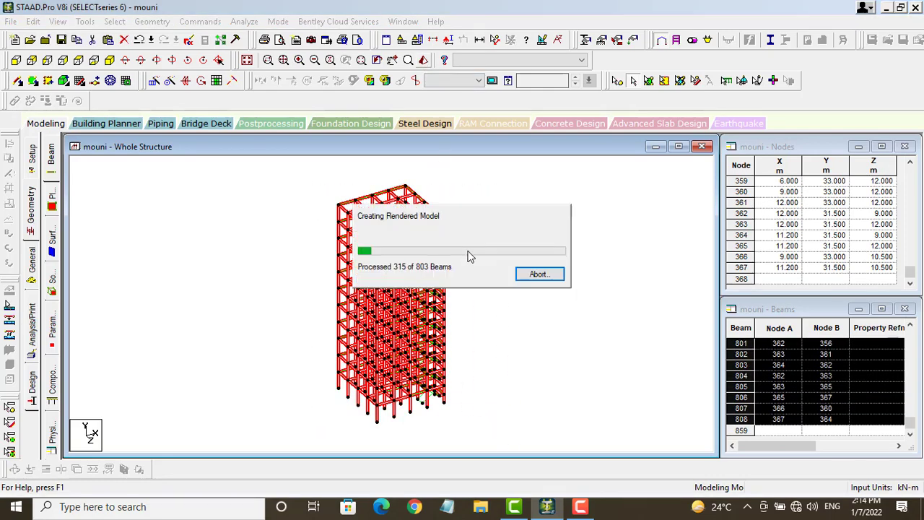
pyautogui.moveTo(509, 310); pyautogui.dragTo(543, 337)
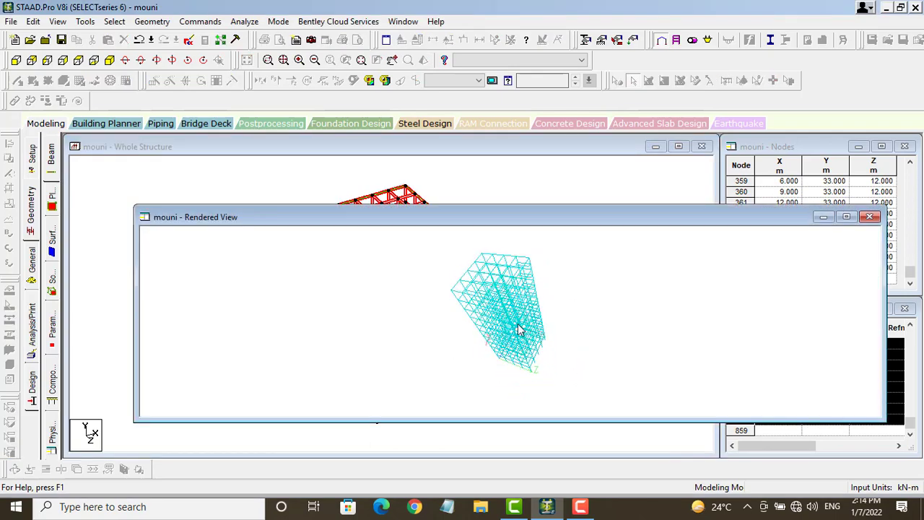
pyautogui.click(870, 217)
pyautogui.click(175, 304)
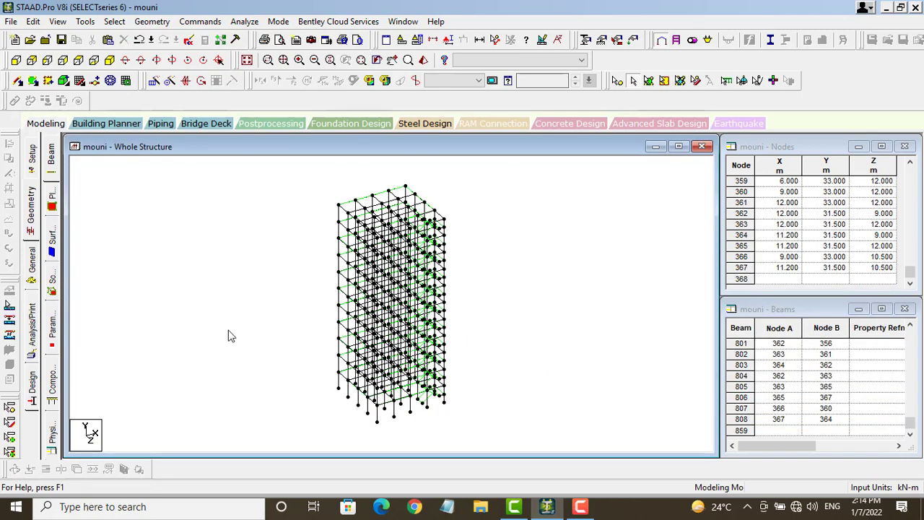
pyautogui.click(32, 259)
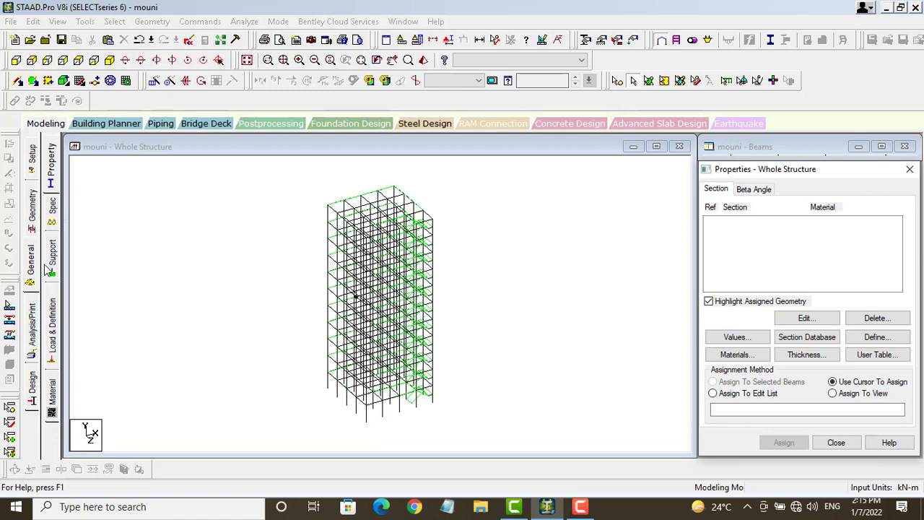
# Step: Define a 0.35 × 0.35 m rectangular concrete section
pyautogui.click(53, 182)
pyautogui.click(871, 340)
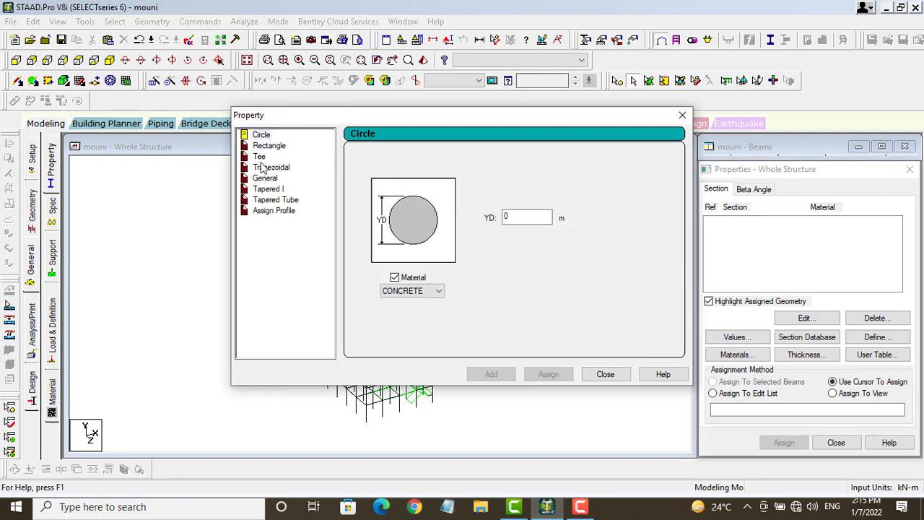
pyautogui.click(272, 146)
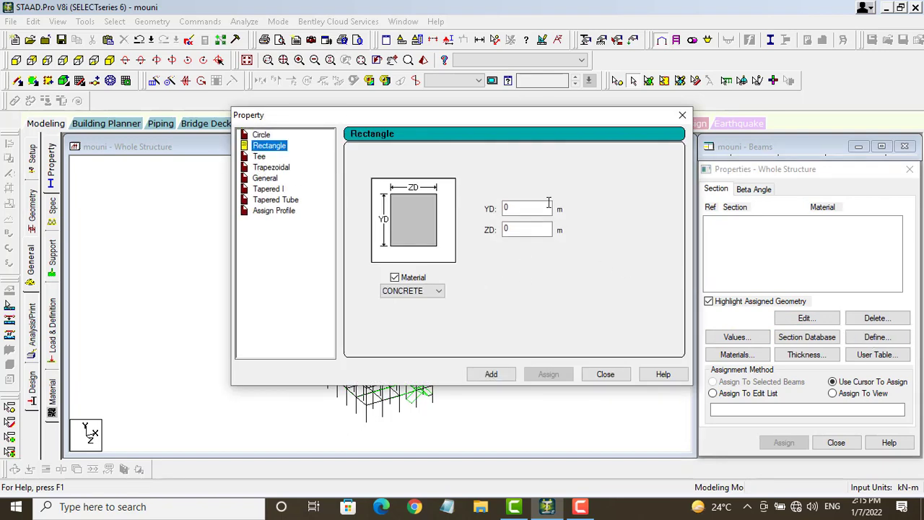
pyautogui.moveTo(525, 209); pyautogui.dragTo(497, 210)
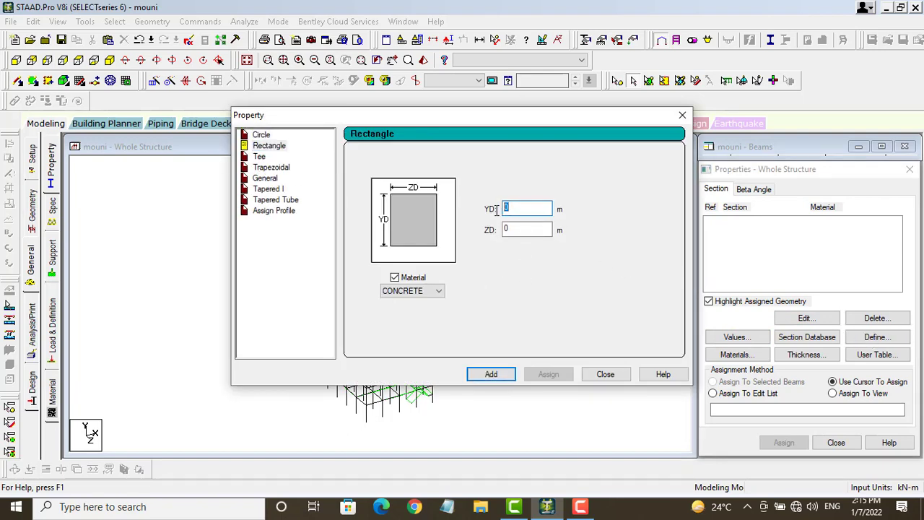
pyautogui.click(517, 231)
pyautogui.click(514, 233)
pyautogui.write('.35')
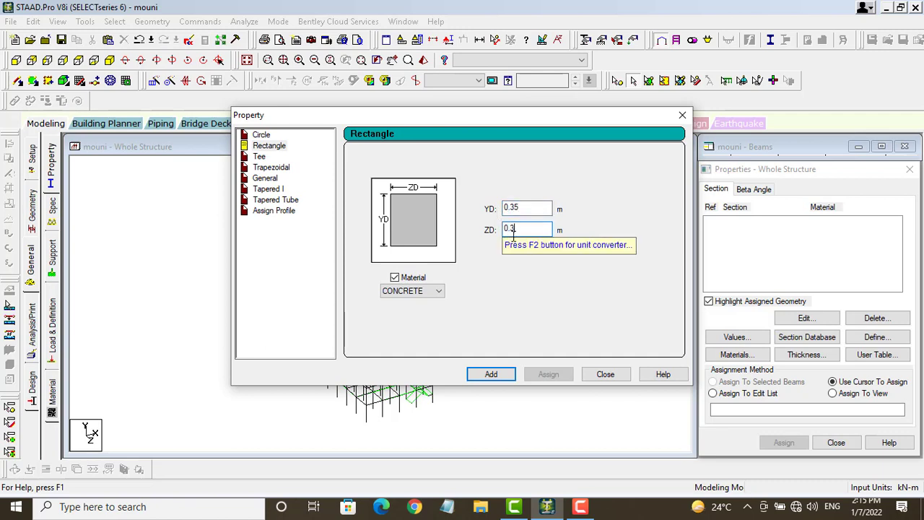
pyautogui.click(492, 374)
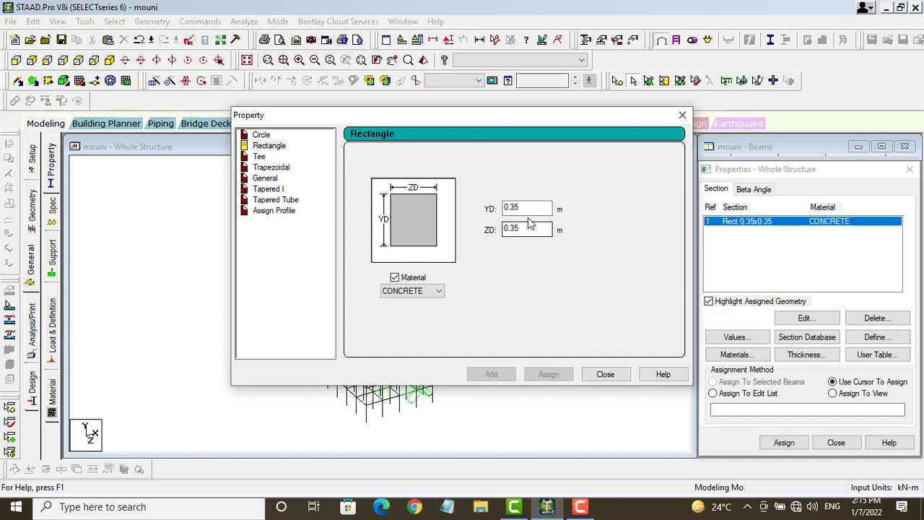
# Step: Add a second rectangular section of 0.40 × 0.40 m
pyautogui.moveTo(521, 207); pyautogui.dragTo(508, 208)
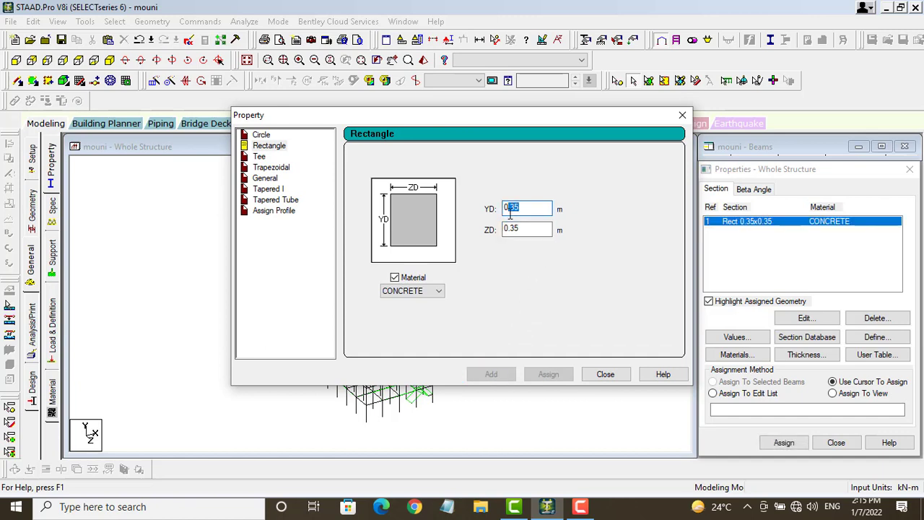
pyautogui.write('00')
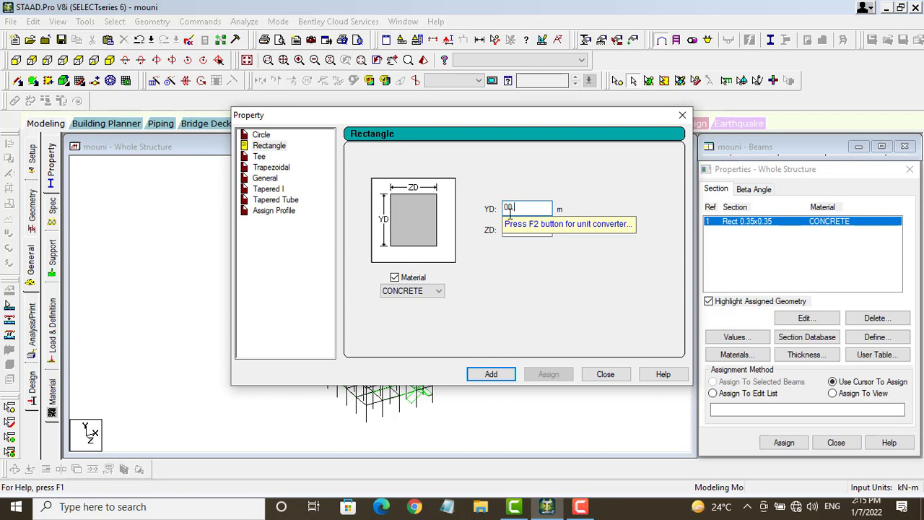
pyautogui.write('.4')
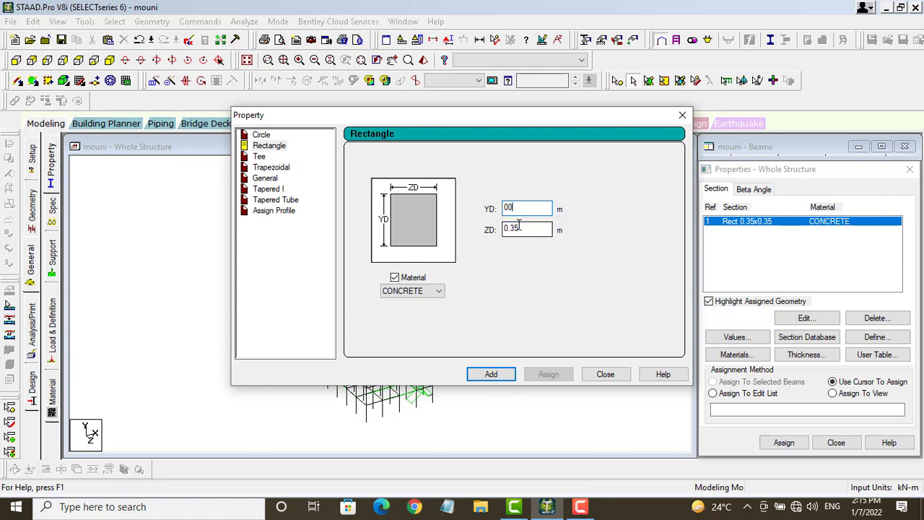
pyautogui.press('BackSpace')
pyautogui.moveTo(526, 229); pyautogui.dragTo(510, 237)
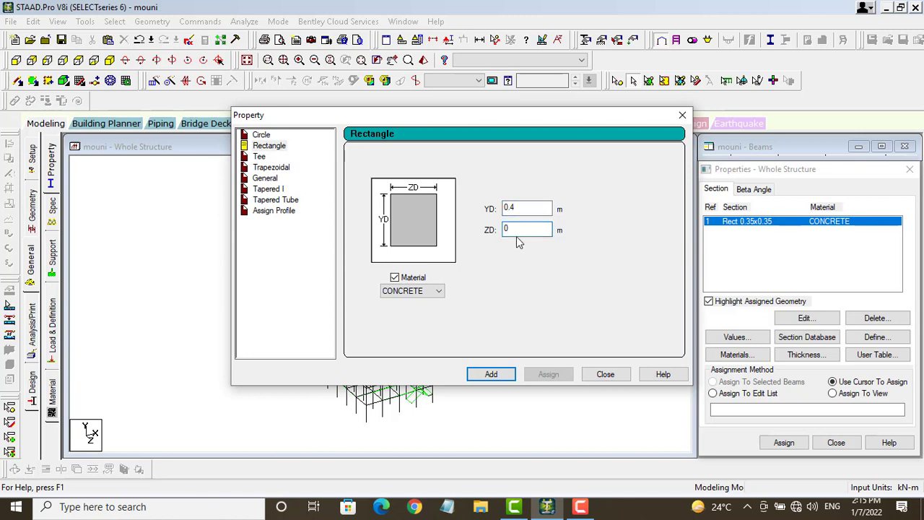
pyautogui.write('.4')
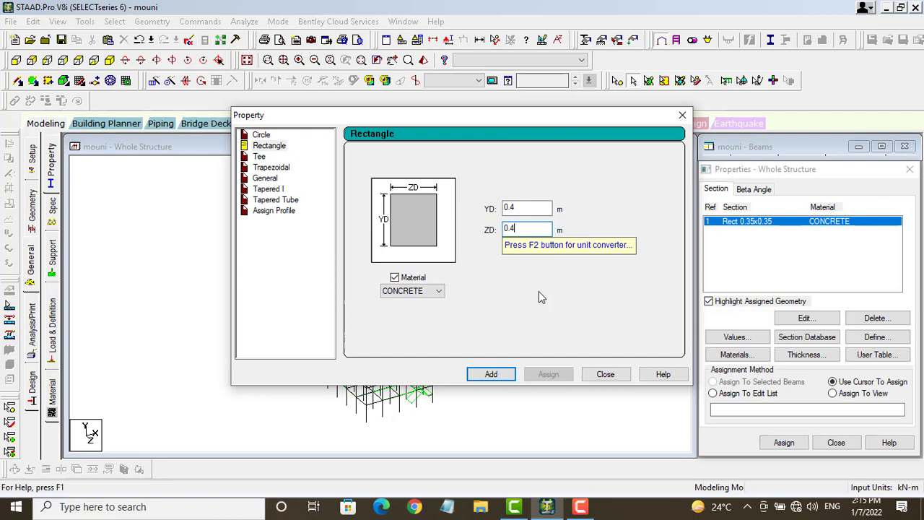
pyautogui.click(494, 374)
pyautogui.click(605, 374)
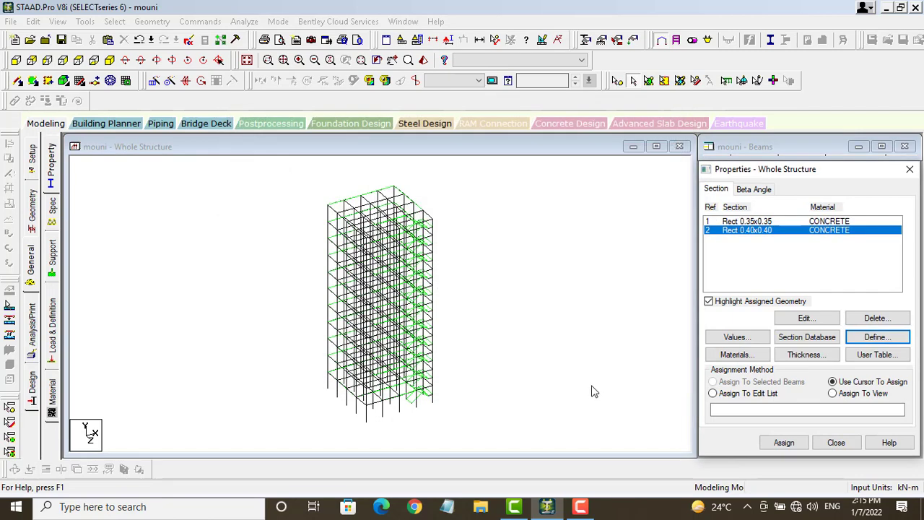
# Step: Define a 0.15 m plate thickness at node 1 as a new property
pyautogui.click(812, 356)
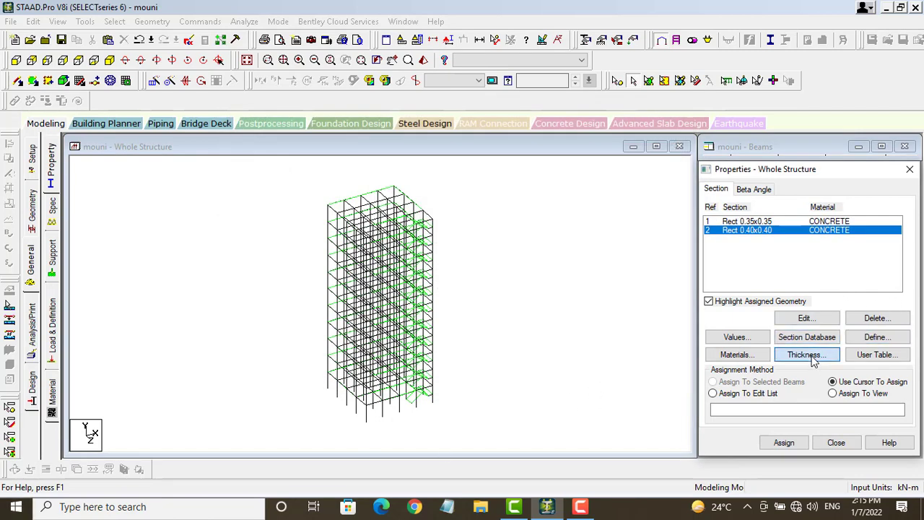
pyautogui.click(568, 203)
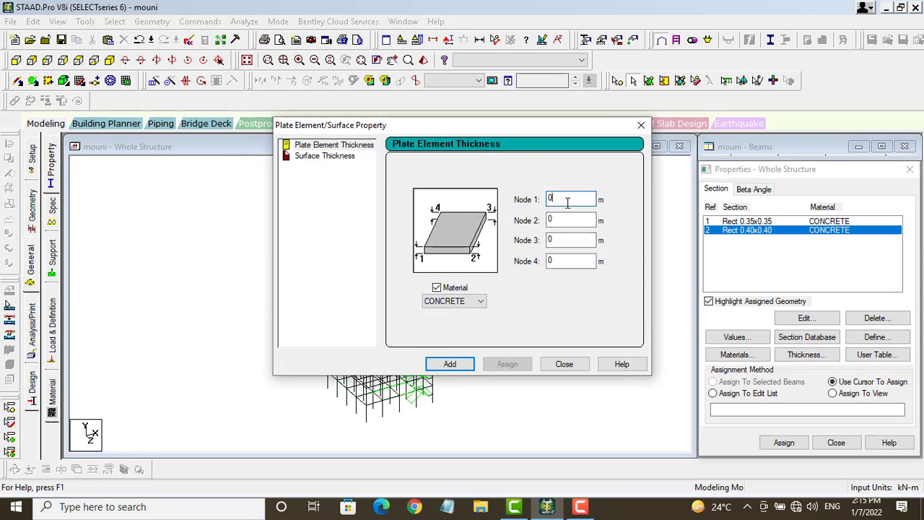
pyautogui.write('15')
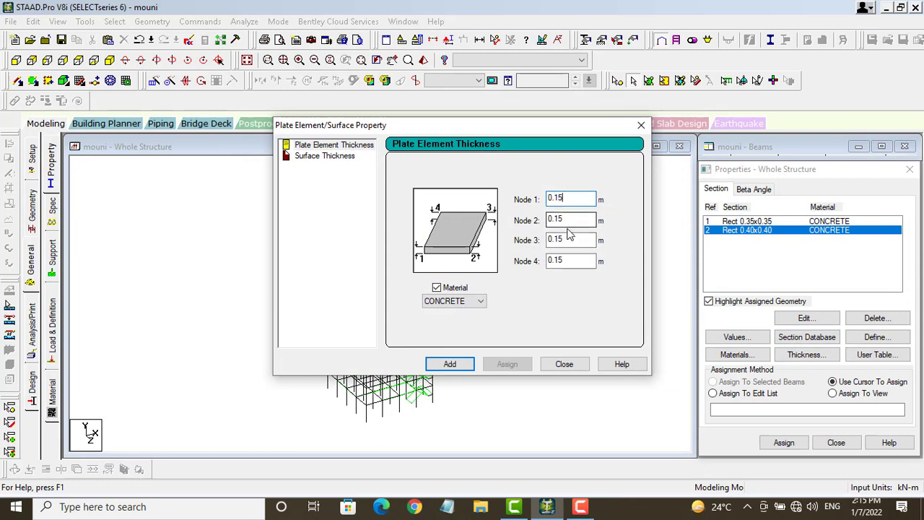
pyautogui.click(469, 365)
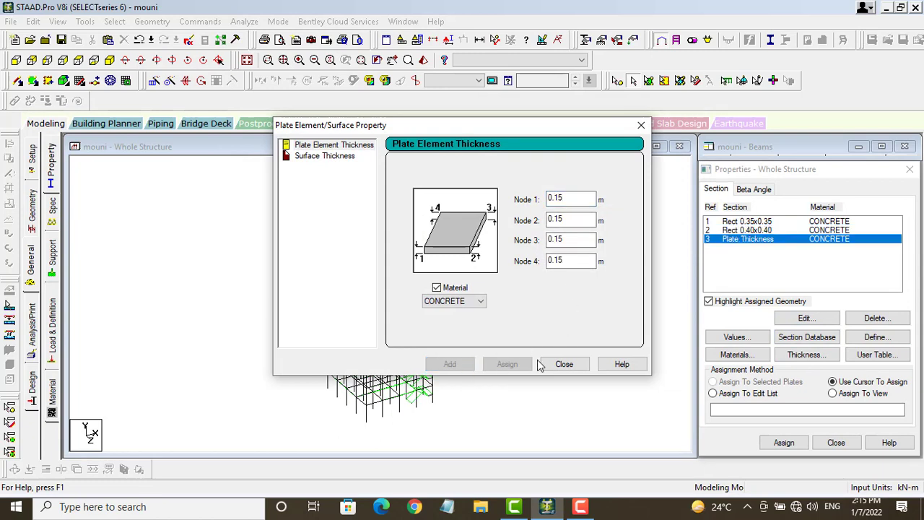
pyautogui.click(554, 364)
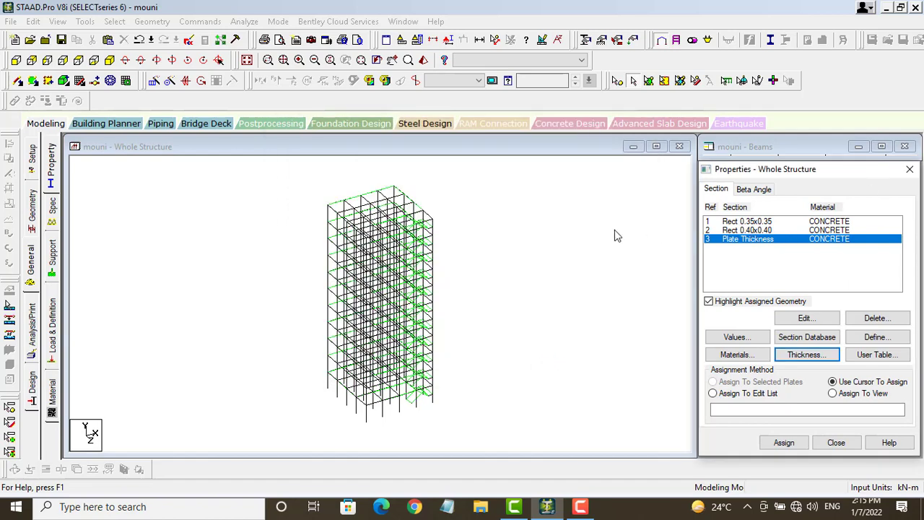
pyautogui.click(760, 223)
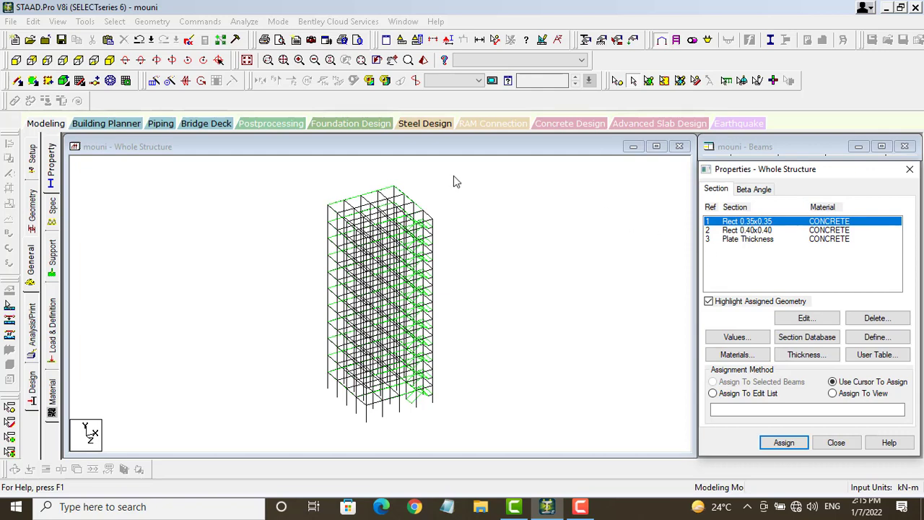
# Step: Assign Rect 0.35x0.35 to all beams parallel to X and Z
pyautogui.click(116, 21)
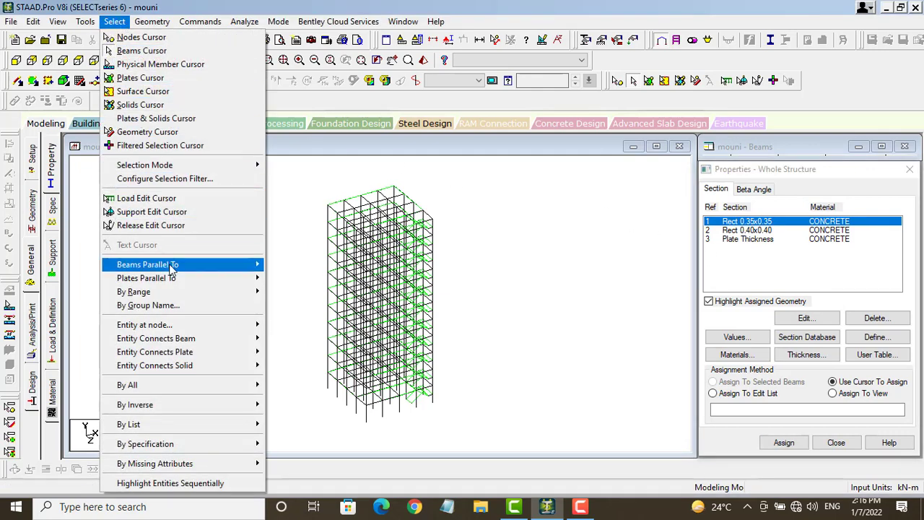
pyautogui.moveTo(180, 266)
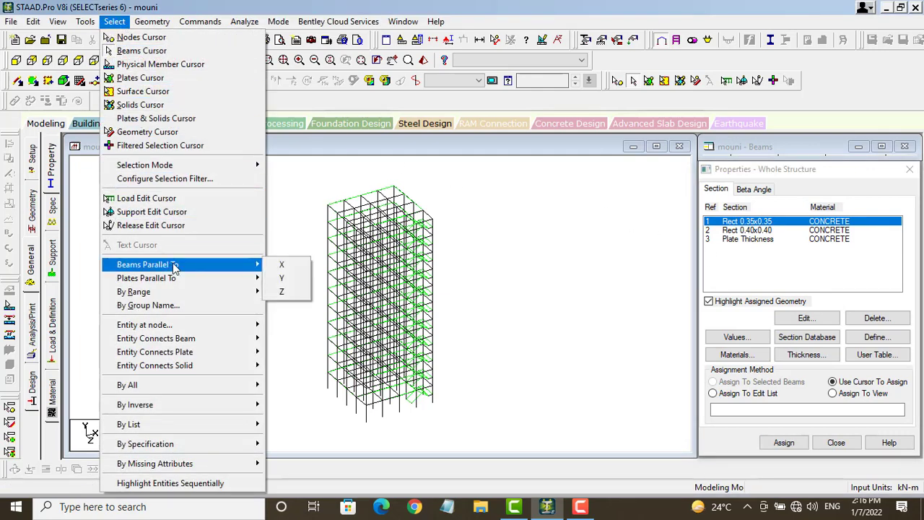
pyautogui.click(281, 267)
pyautogui.click(114, 22)
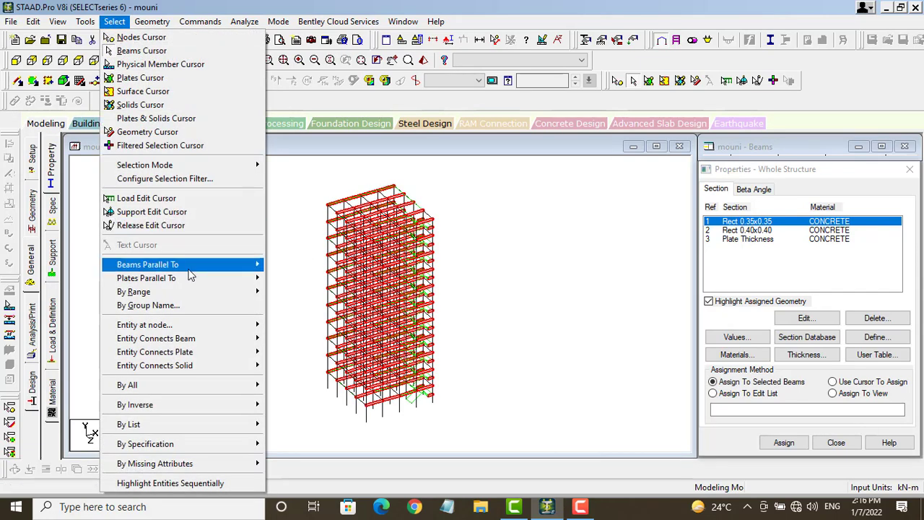
pyautogui.moveTo(243, 268)
pyautogui.click(283, 291)
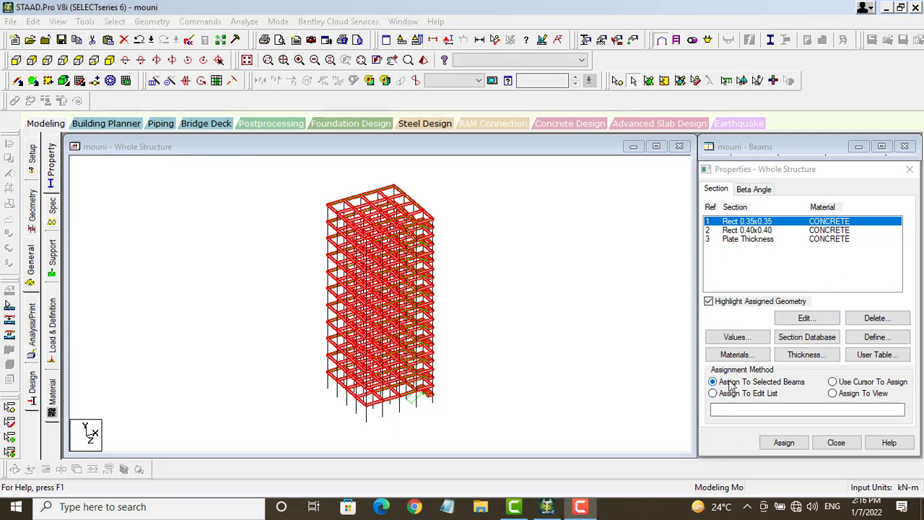
pyautogui.click(780, 443)
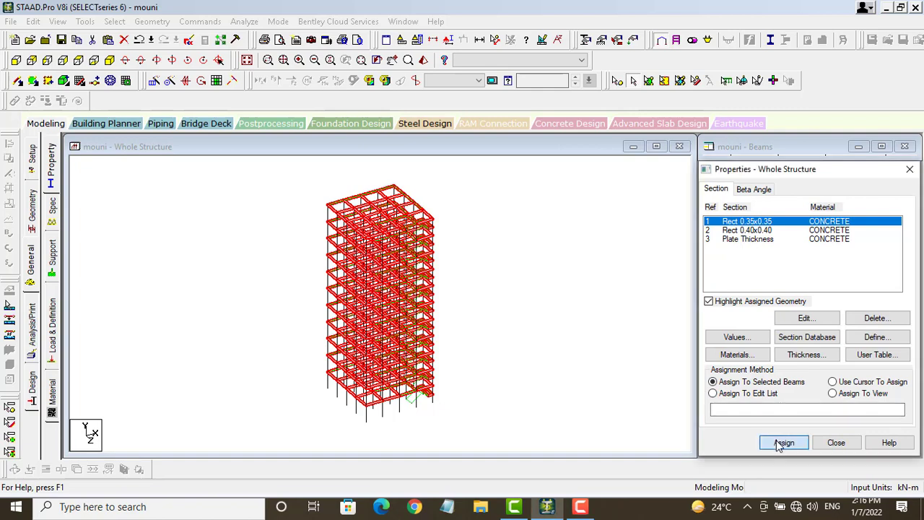
pyautogui.click(829, 345)
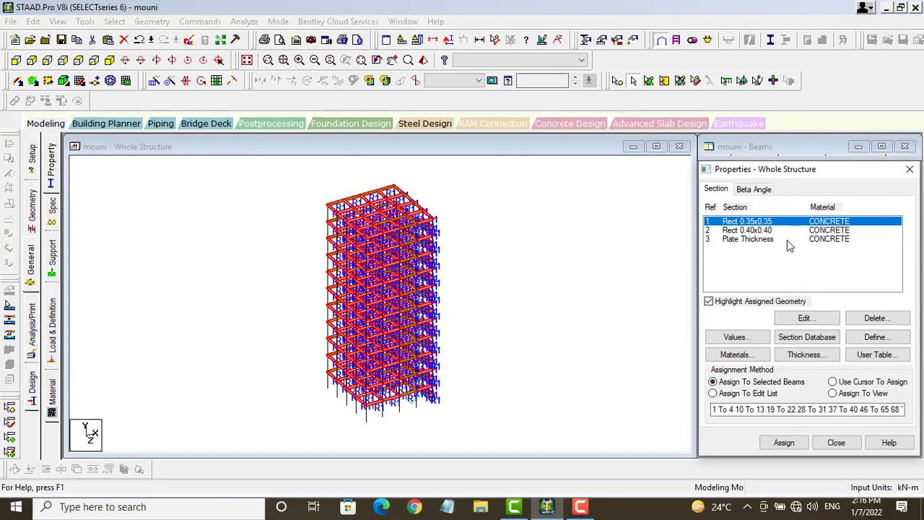
# Step: Assign Rect 0.40x0.40 to all columns parallel to the Y axis
pyautogui.click(756, 230)
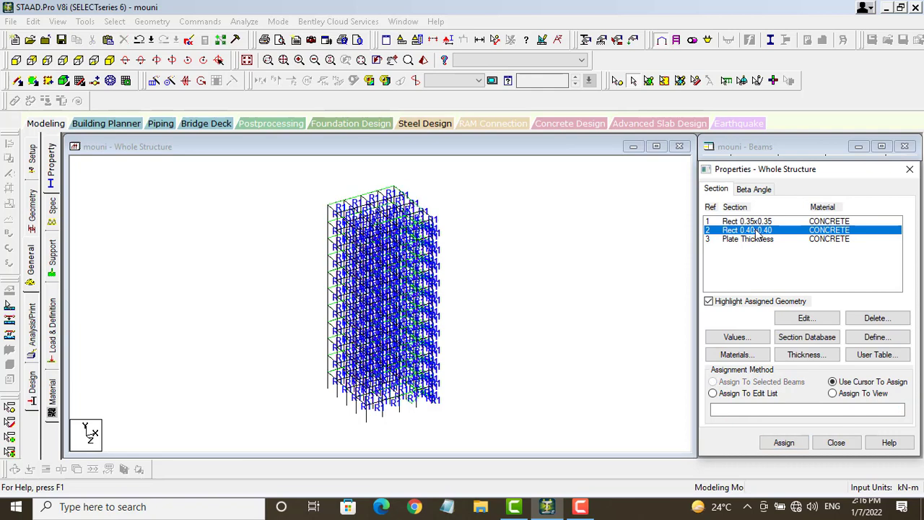
pyautogui.click(112, 22)
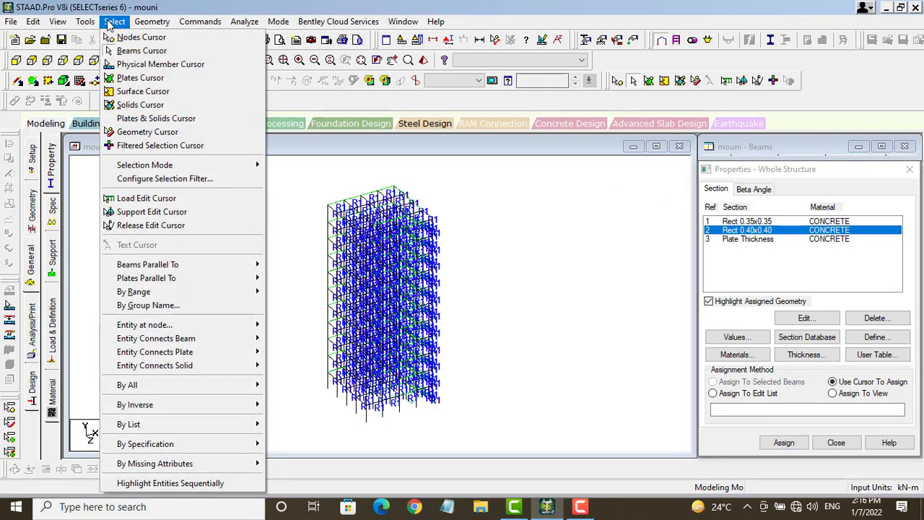
pyautogui.moveTo(261, 271)
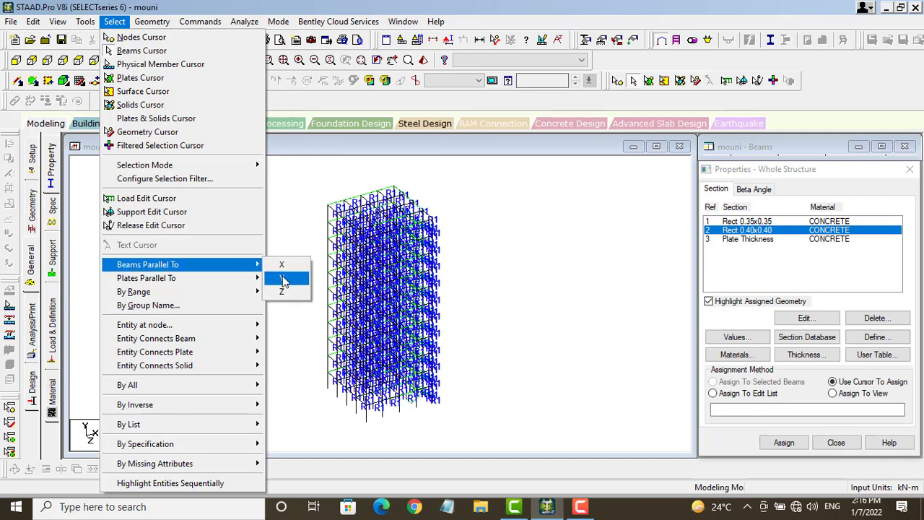
pyautogui.click(284, 279)
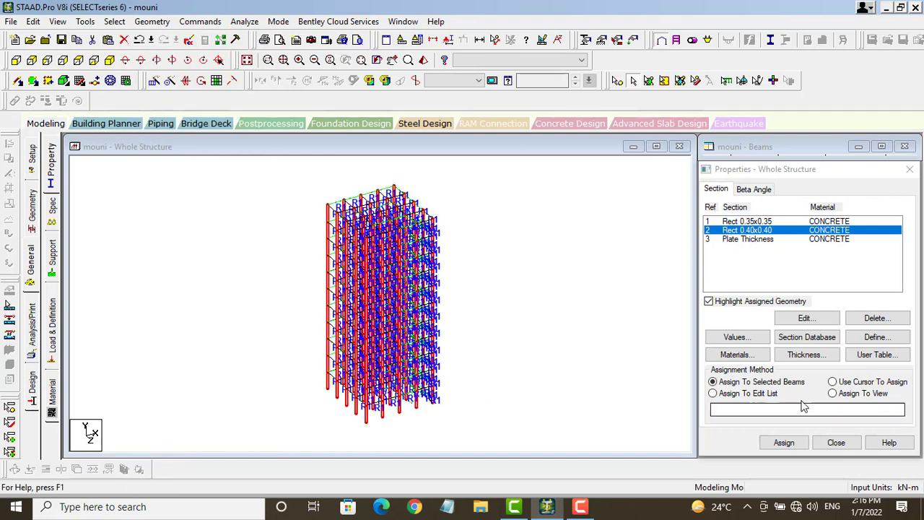
pyautogui.click(783, 443)
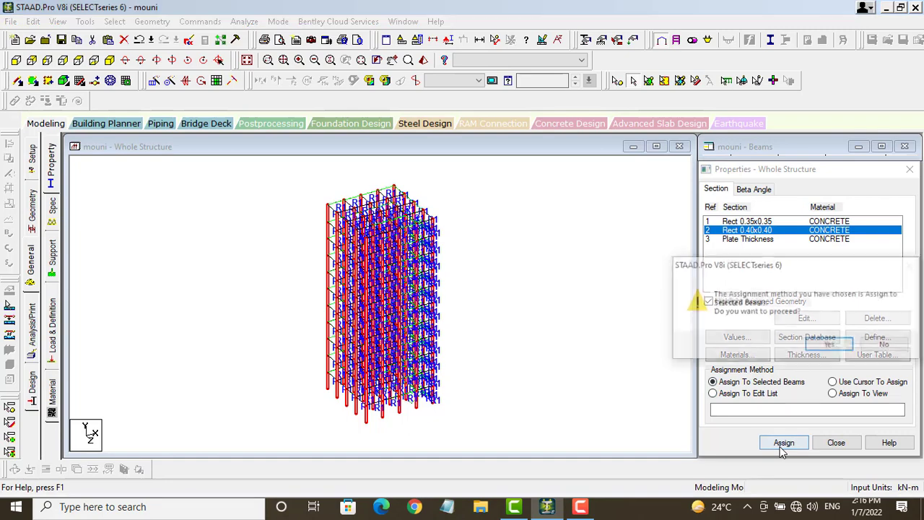
pyautogui.click(830, 347)
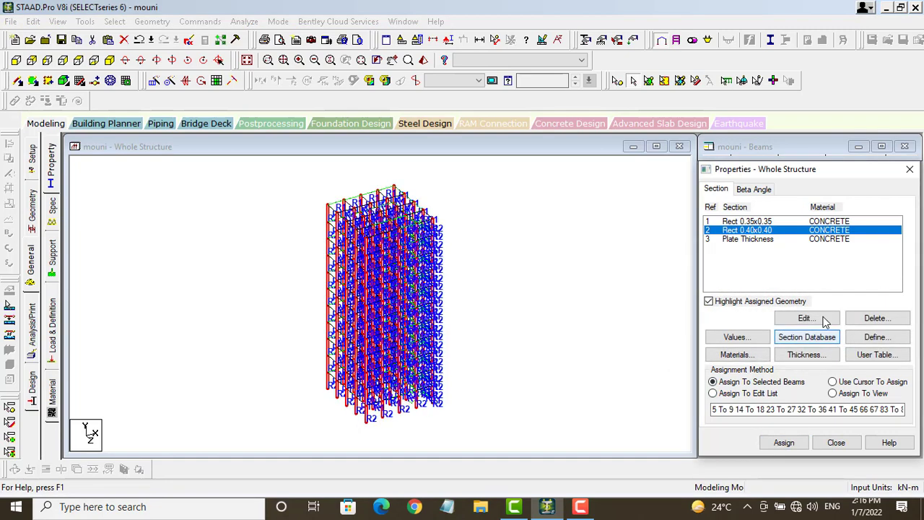
pyautogui.click(735, 240)
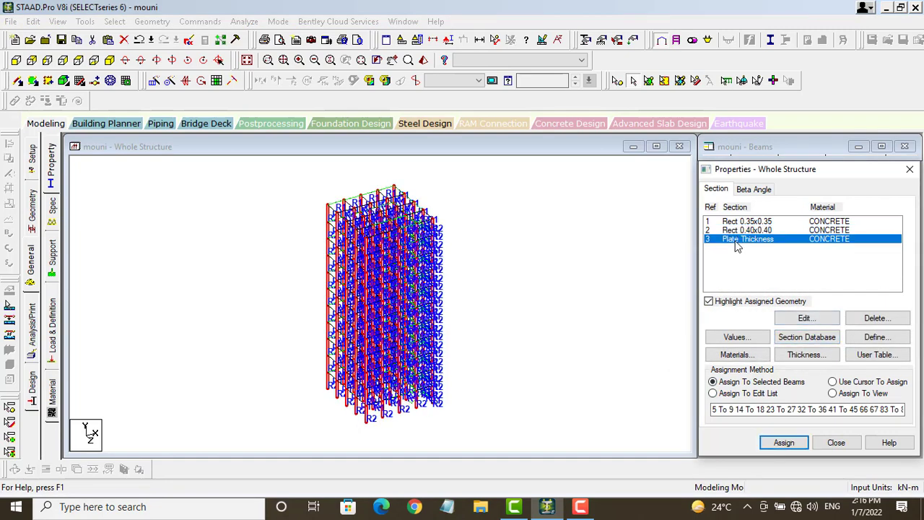
# Step: Assign the 0.15 m Plate Thickness to all floor plates (77, 809–858)
pyautogui.click(648, 80)
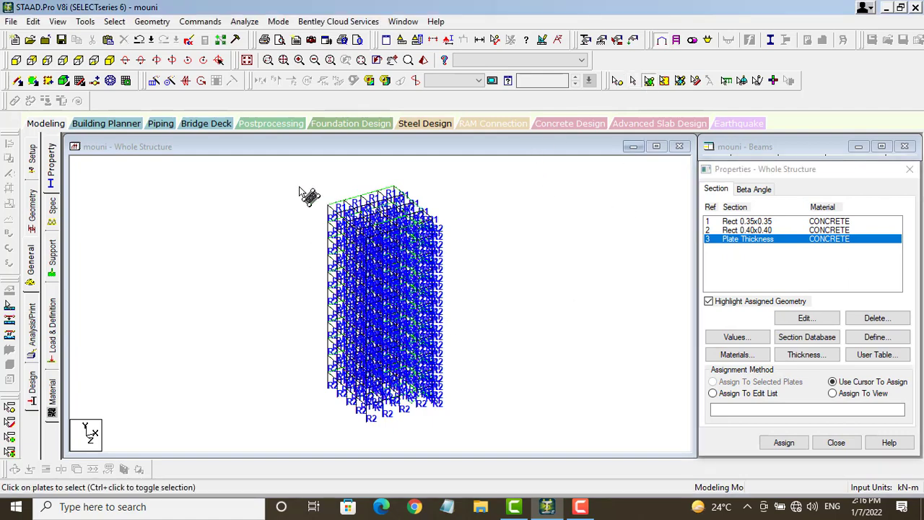
pyautogui.moveTo(436, 284); pyautogui.dragTo(472, 382)
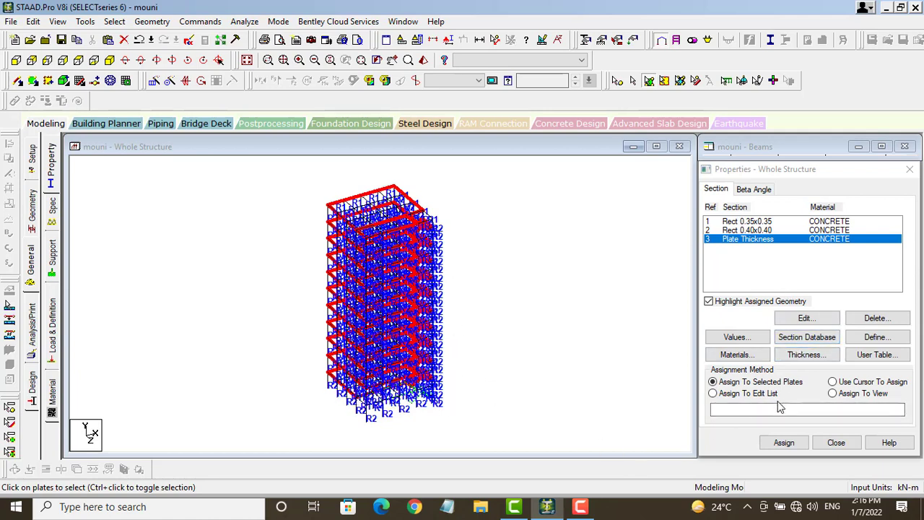
pyautogui.click(784, 442)
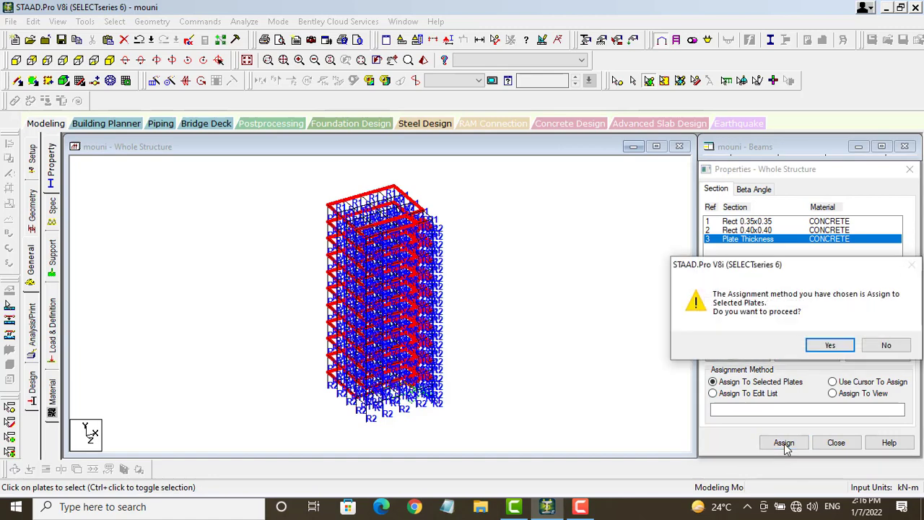
pyautogui.click(831, 346)
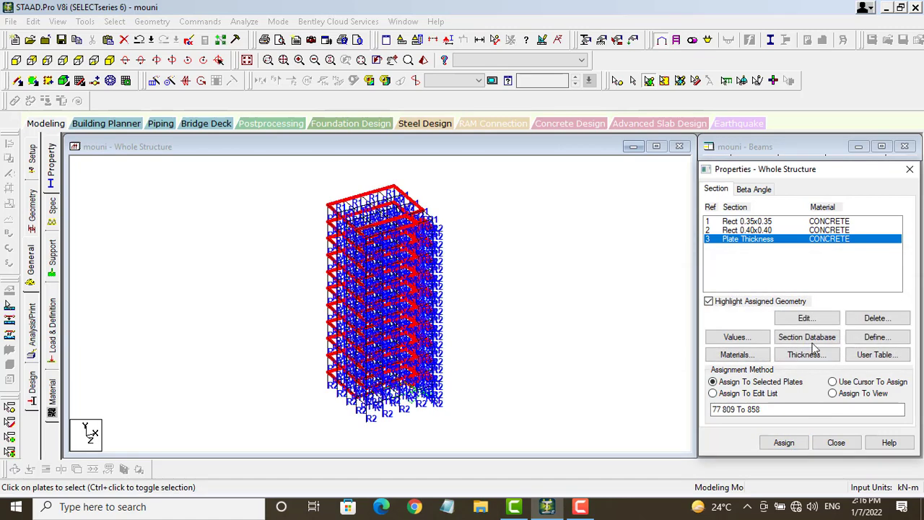
pyautogui.click(484, 304)
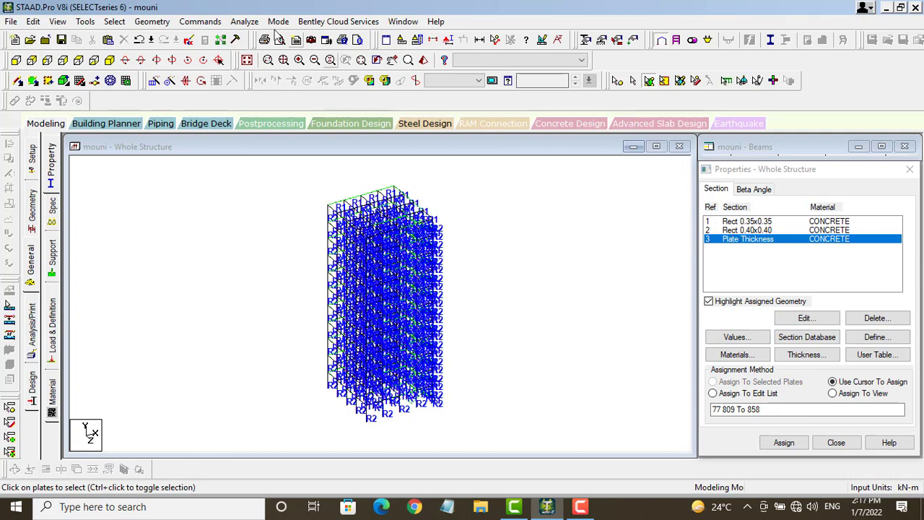
# Step: Check the plate thickness by rotating the building in a rendered view, then close it
pyautogui.click(423, 60)
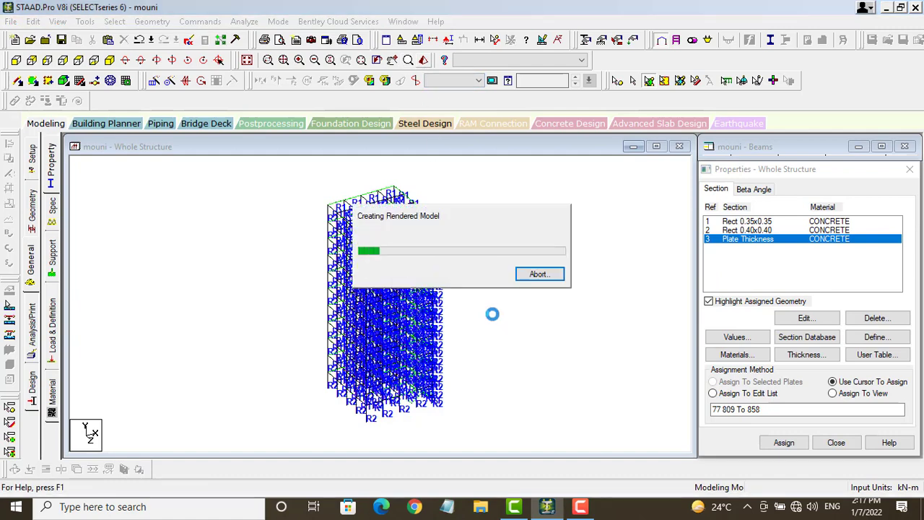
pyautogui.moveTo(437, 272); pyautogui.dragTo(307, 227)
pyautogui.moveTo(476, 279); pyautogui.dragTo(420, 248)
pyautogui.click(799, 147)
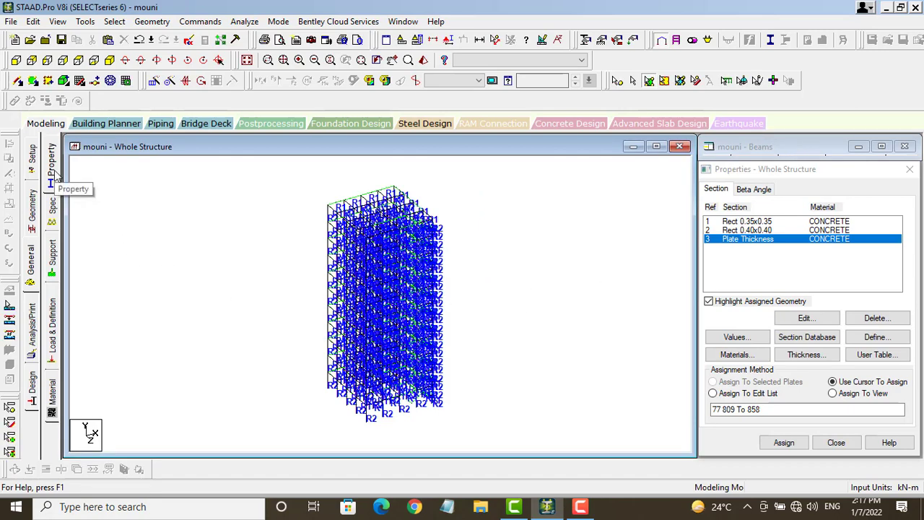
# Step: Save the modified model and switch to a front elevation view
pyautogui.click(59, 265)
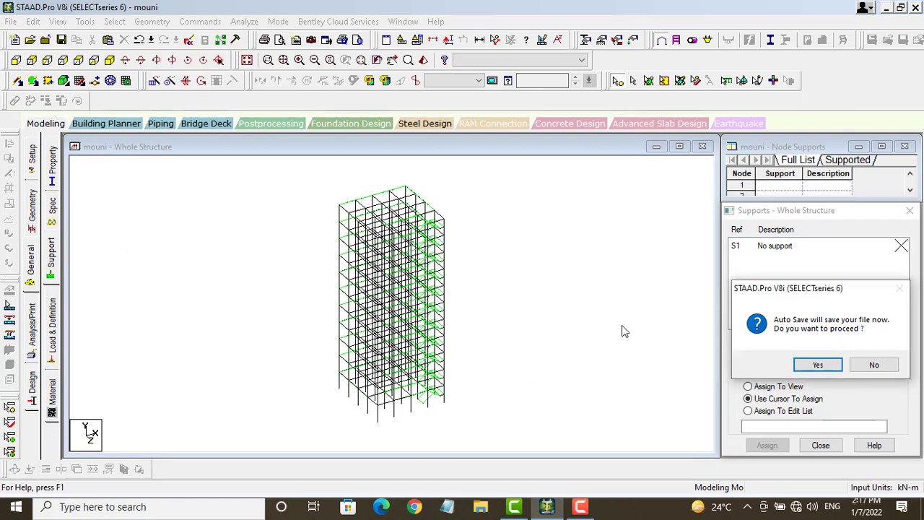
pyautogui.click(815, 366)
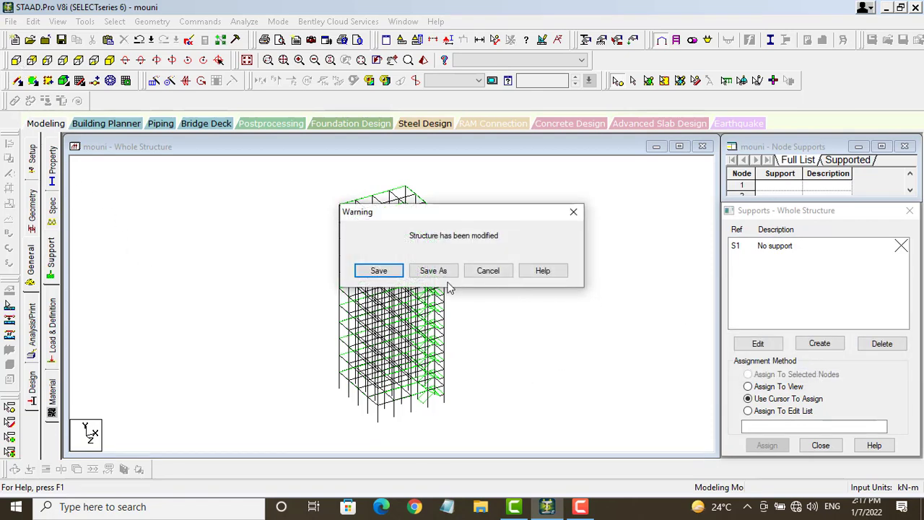
pyautogui.click(372, 271)
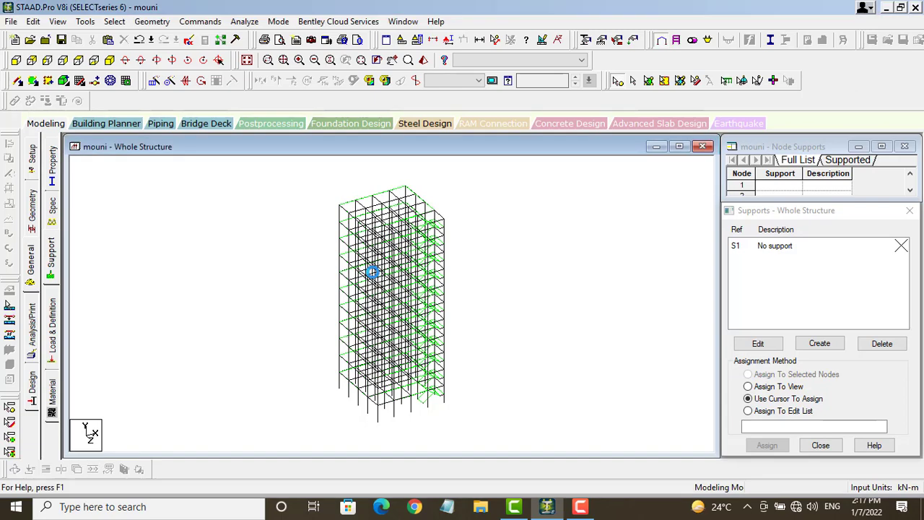
pyautogui.click(16, 60)
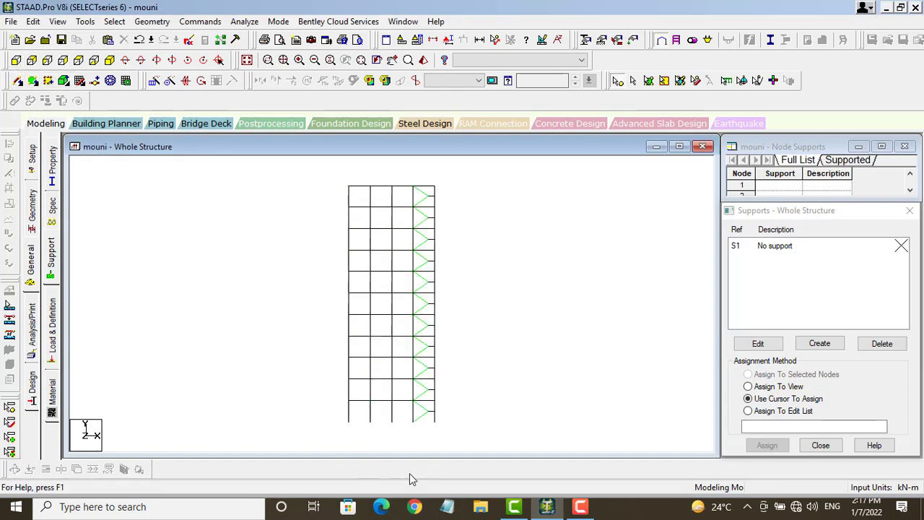
# Step: Create fixed Support 2, assign it to all base nodes, and return to isometric view
pyautogui.click(822, 344)
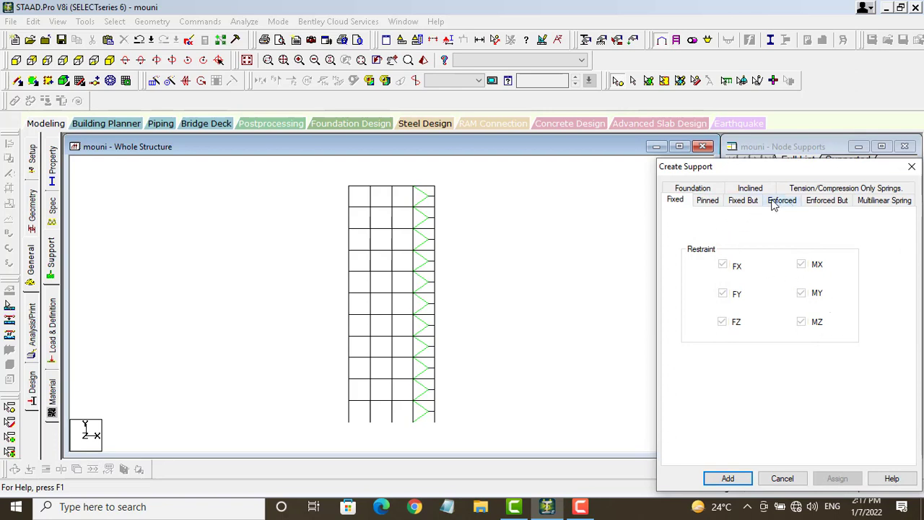
pyautogui.click(748, 479)
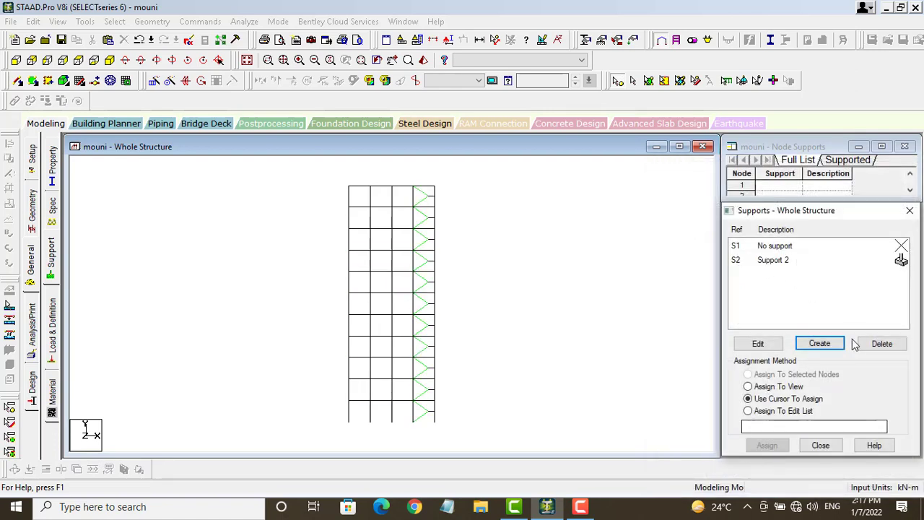
pyautogui.click(781, 263)
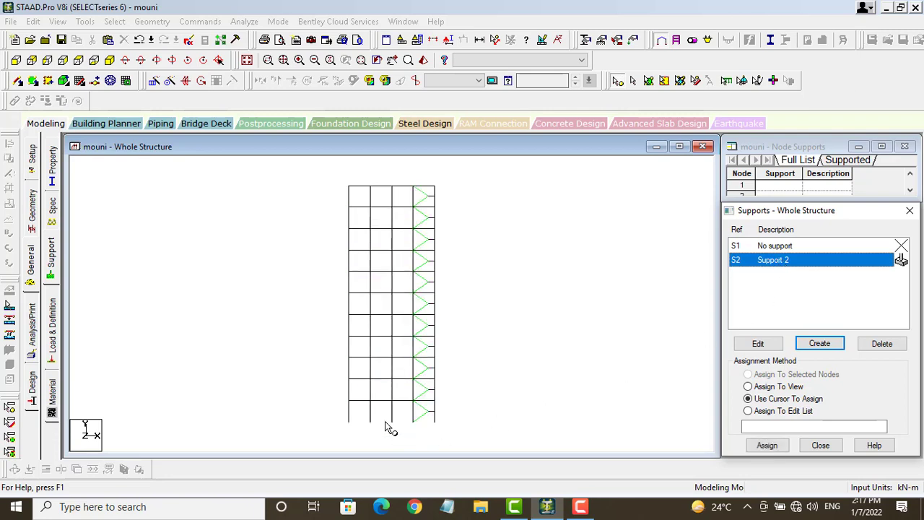
pyautogui.click(343, 412)
pyautogui.moveTo(383, 422); pyautogui.dragTo(447, 431)
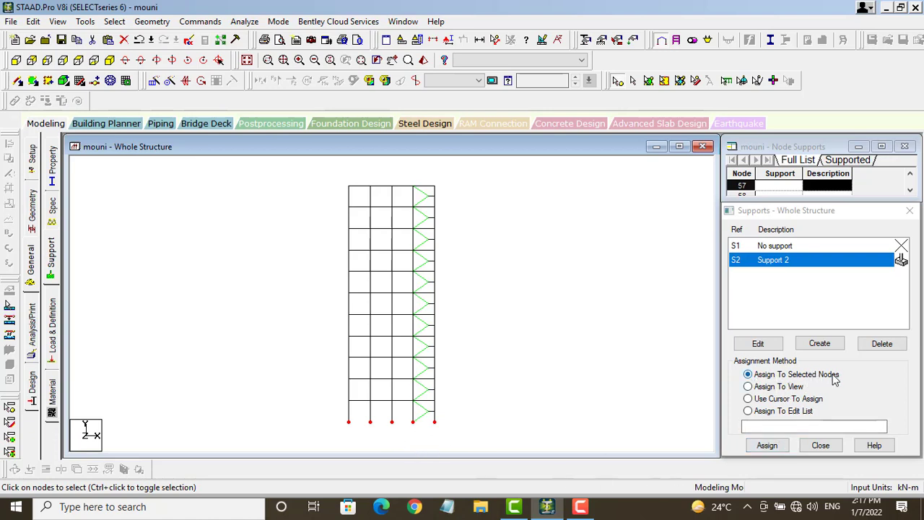
pyautogui.click(768, 446)
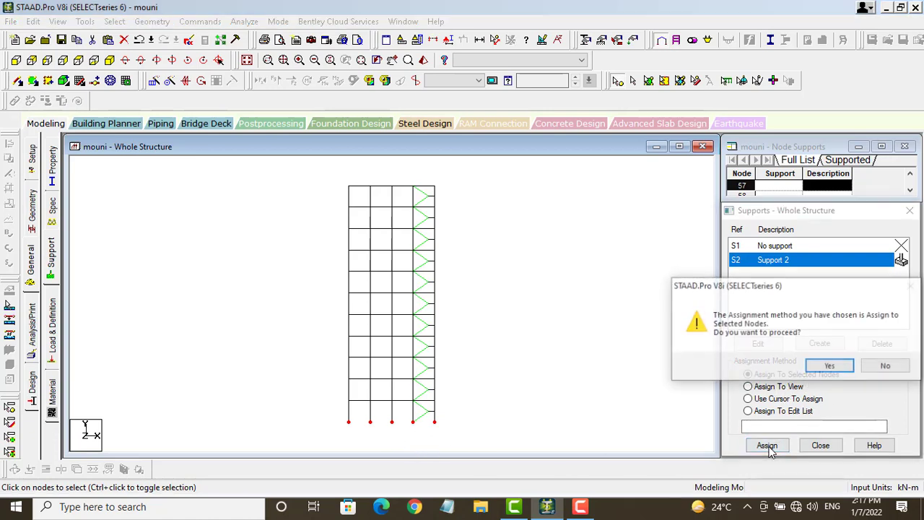
pyautogui.click(829, 366)
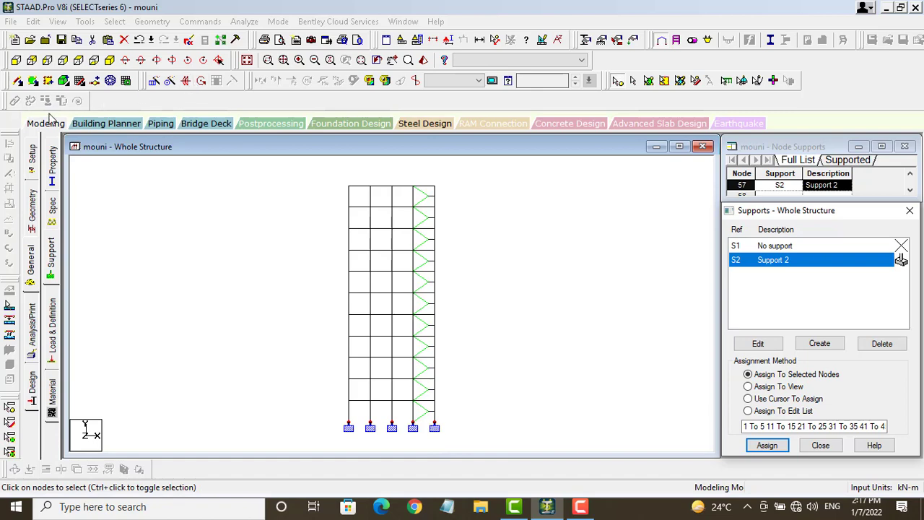
pyautogui.click(109, 60)
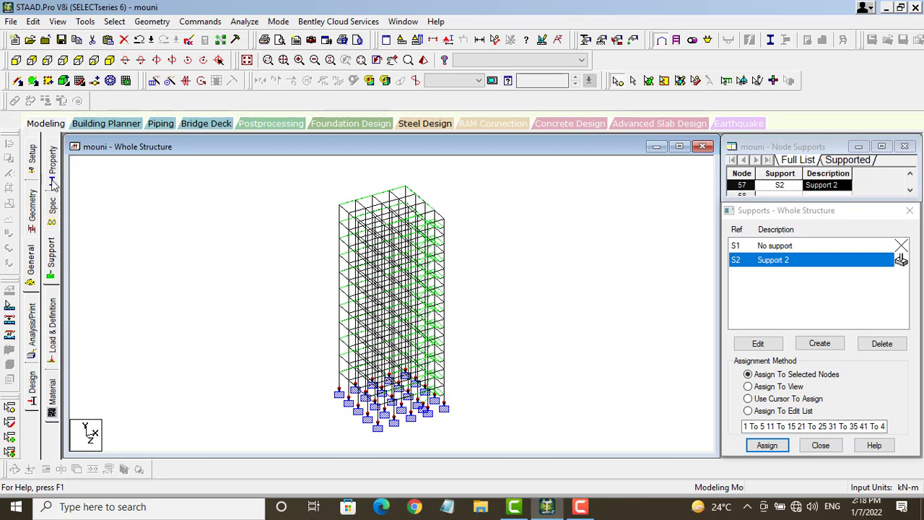
# Step: Open the Add New: Seismic Definitions form from the Load & Definition tree
pyautogui.click(52, 339)
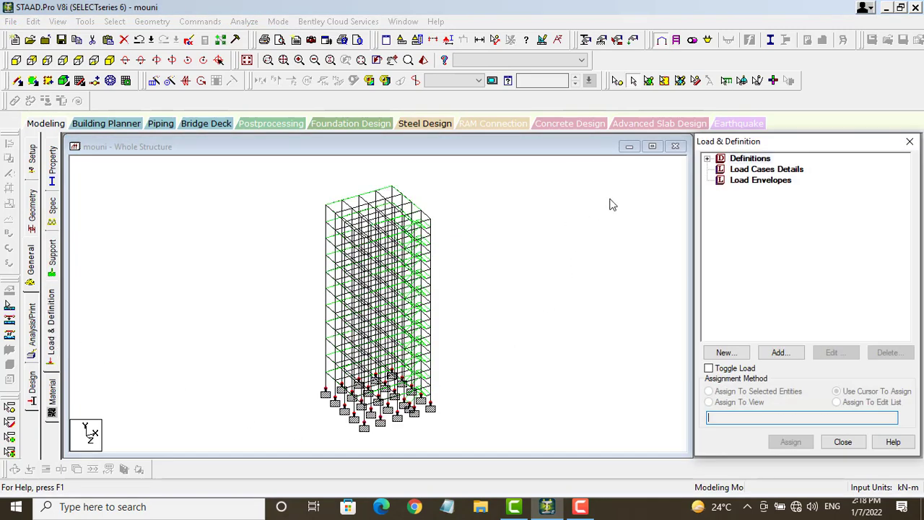
pyautogui.click(708, 159)
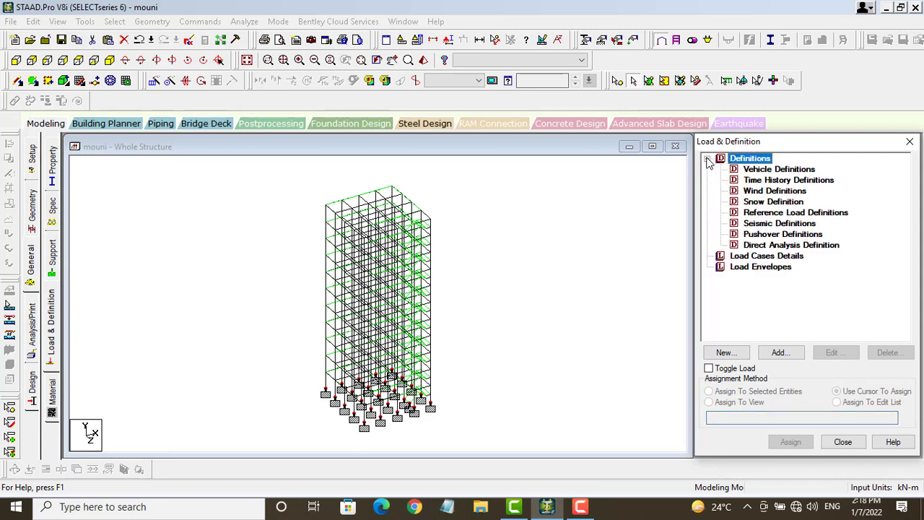
pyautogui.click(774, 225)
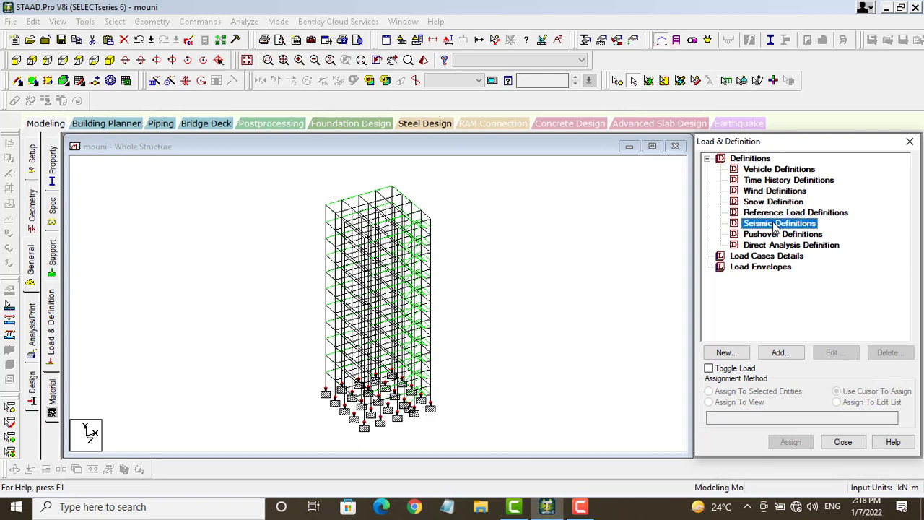
pyautogui.click(781, 353)
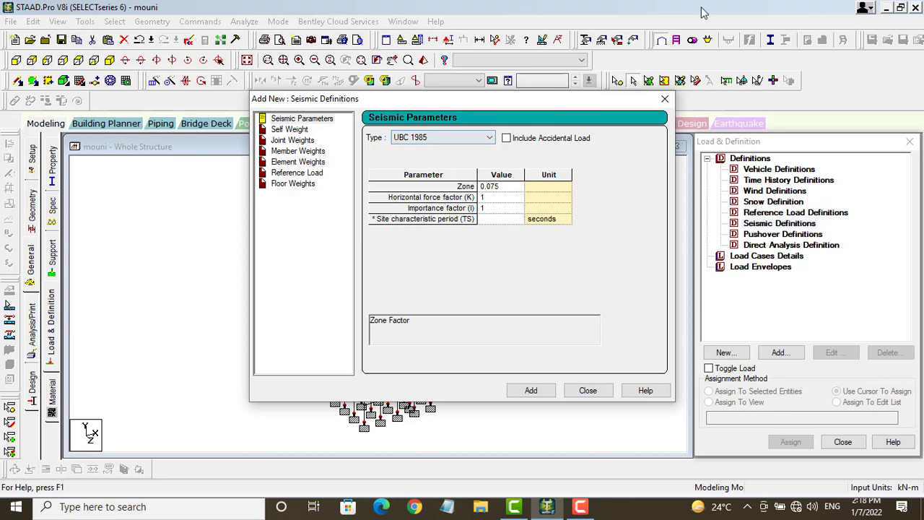
# Step: Set the seismic code to Indian IS 1893 - 2002/2005 and view its member weights page
pyautogui.click(733, 23)
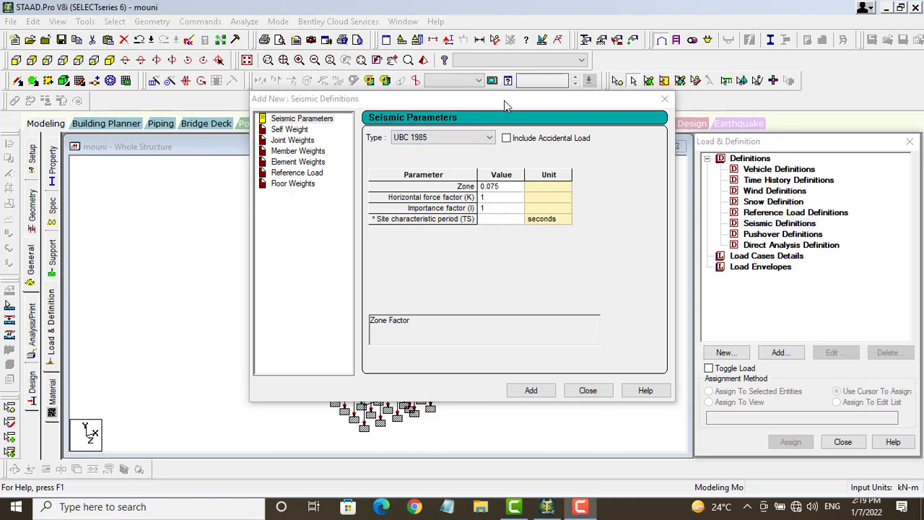
pyautogui.click(490, 137)
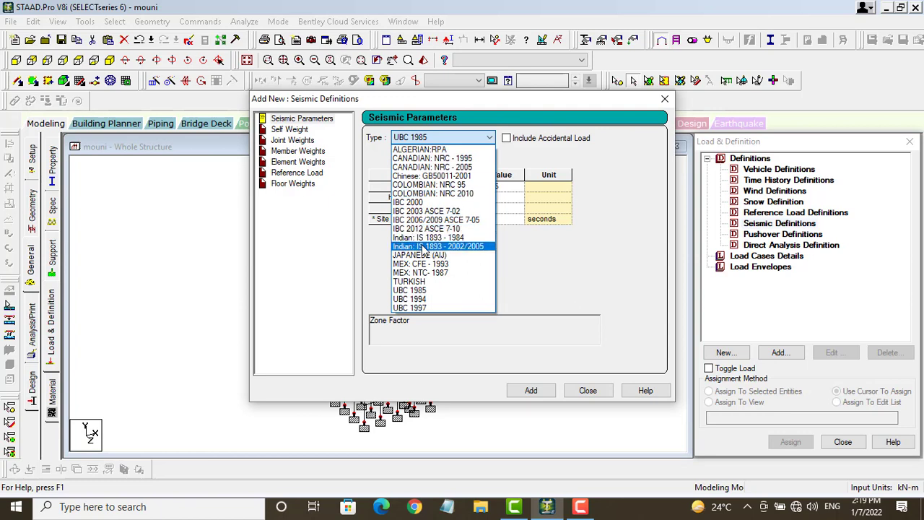
pyautogui.click(481, 247)
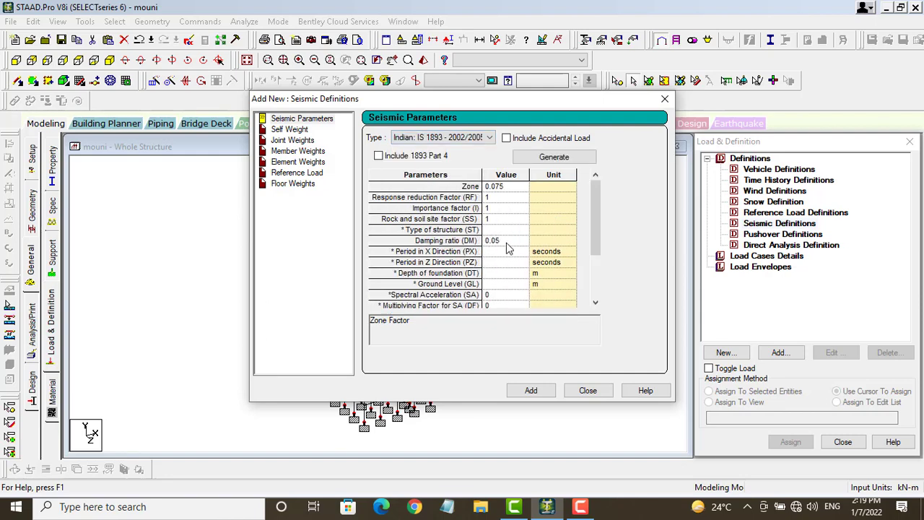
pyautogui.click(292, 130)
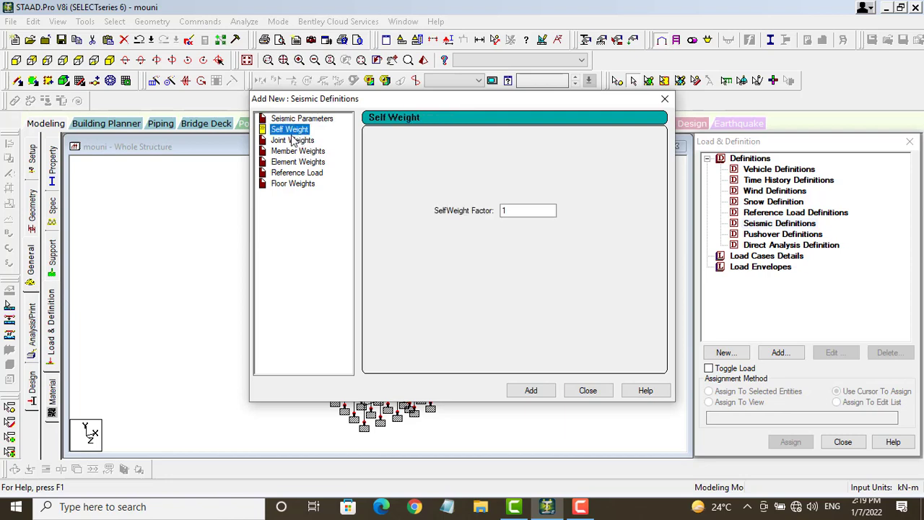
pyautogui.click(293, 140)
pyautogui.click(294, 151)
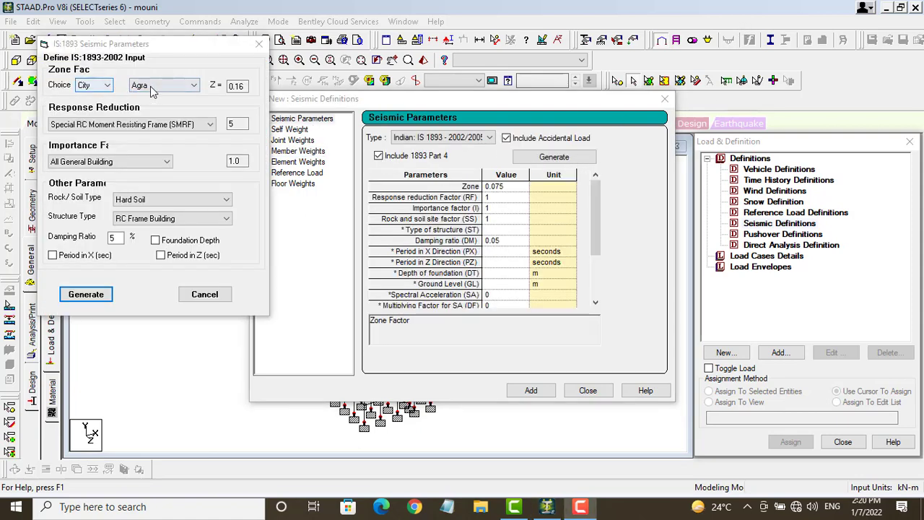
# Step: Choose Hyderabad as the city for the zone factor
pyautogui.click(194, 86)
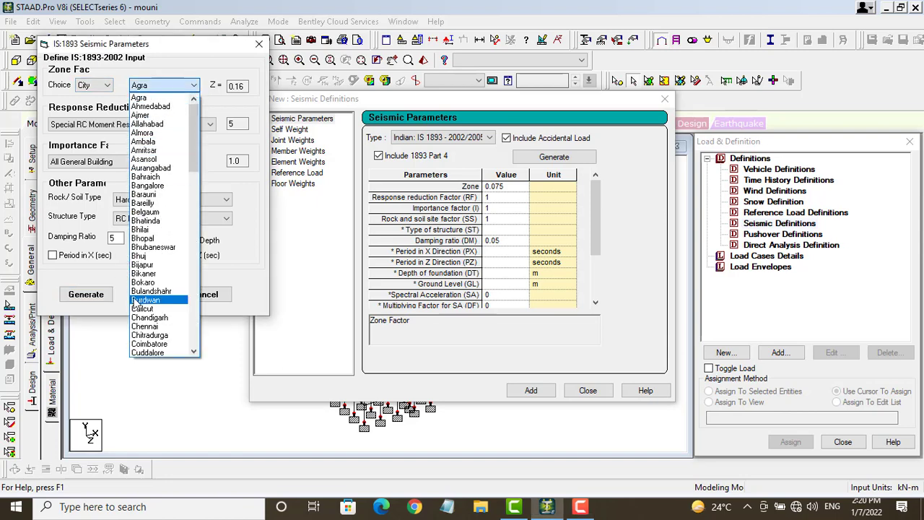
pyautogui.scroll(-3, 153, 208)
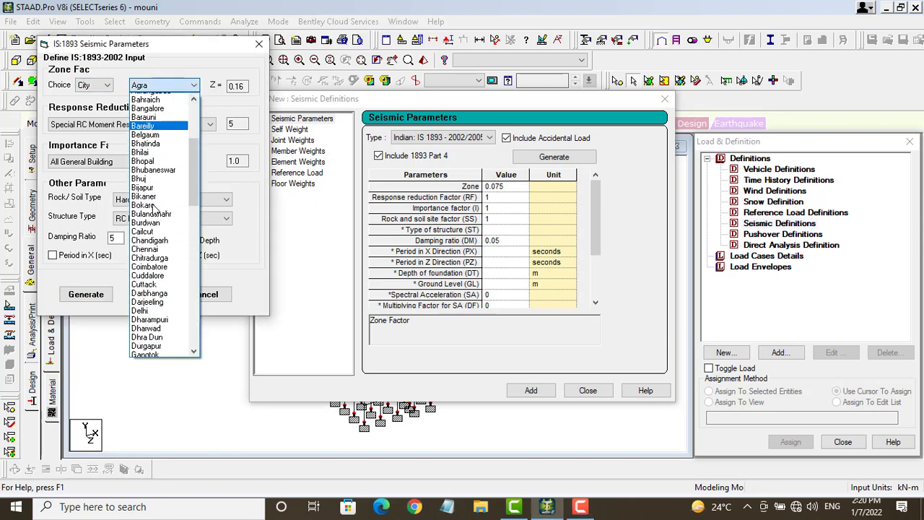
pyautogui.press('h')
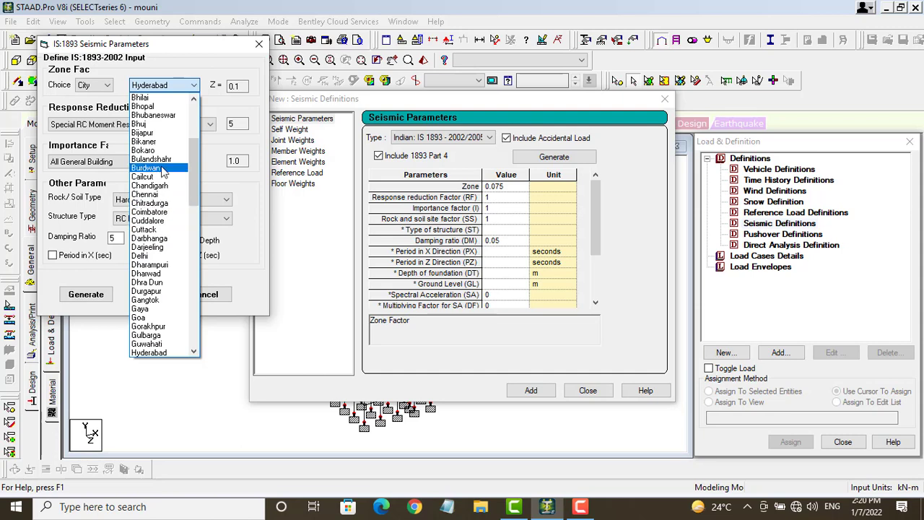
pyautogui.click(187, 88)
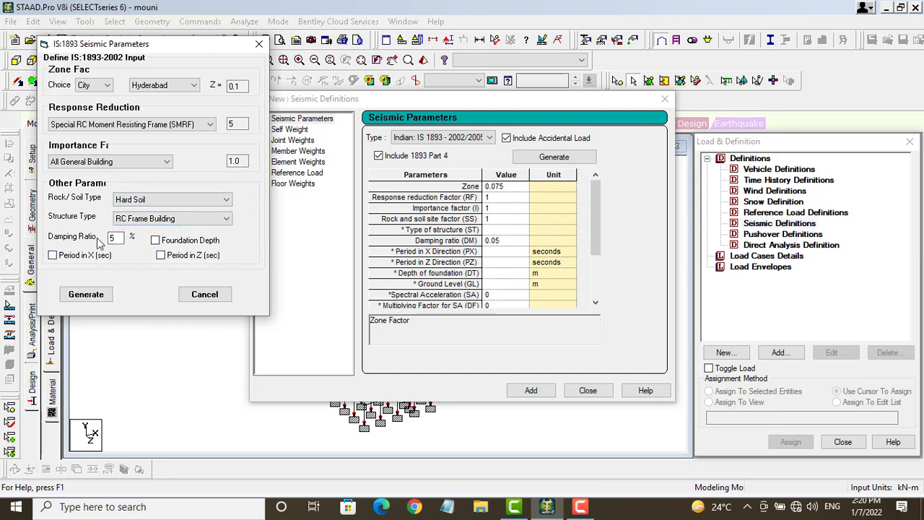
# Step: Set damping 0.05, enable foundation depth and X/Z periods, then generate the parameters
pyautogui.click(115, 237)
pyautogui.click(86, 295)
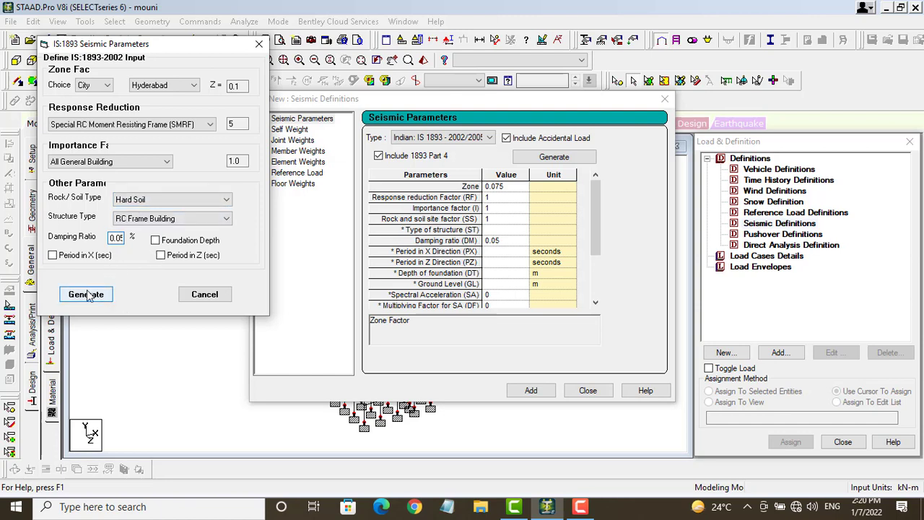
pyautogui.click(155, 241)
pyautogui.click(161, 255)
pyautogui.click(53, 255)
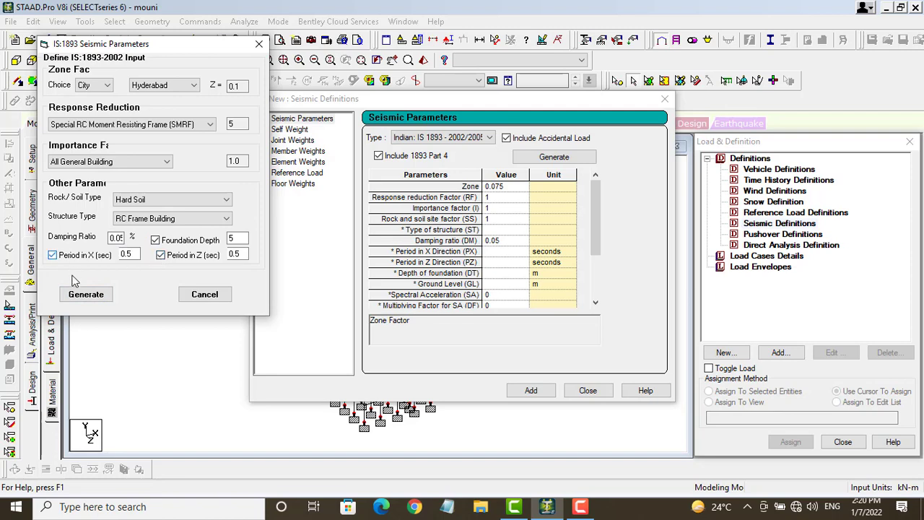
pyautogui.click(84, 294)
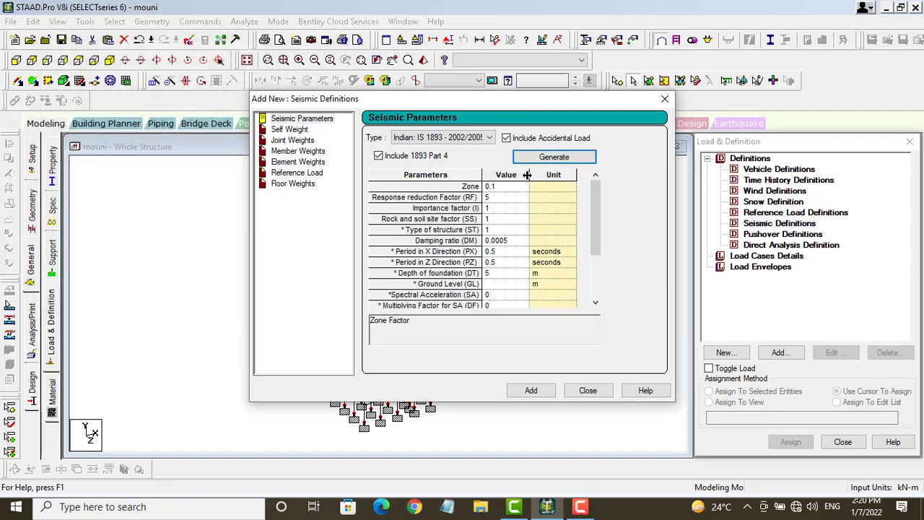
# Step: Check the damping ratio (0.005) and type of structure values in the parameter table
pyautogui.click(503, 243)
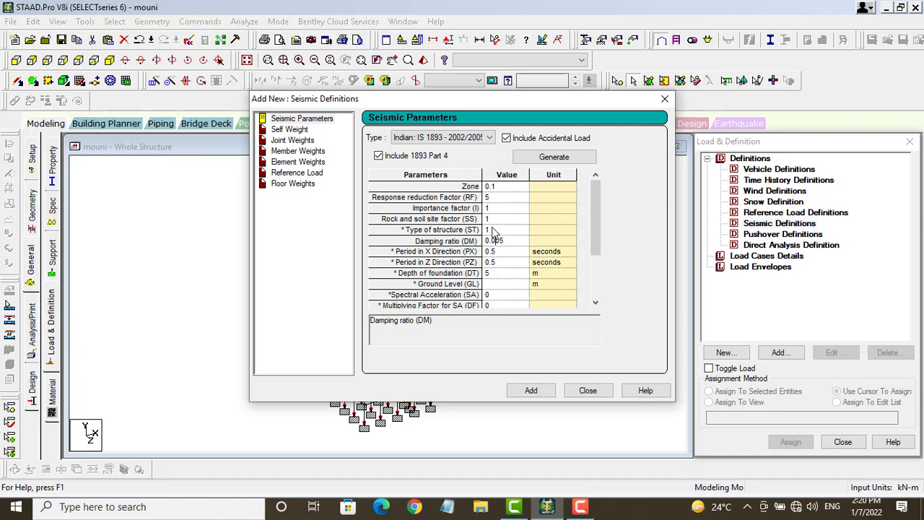
pyautogui.click(494, 231)
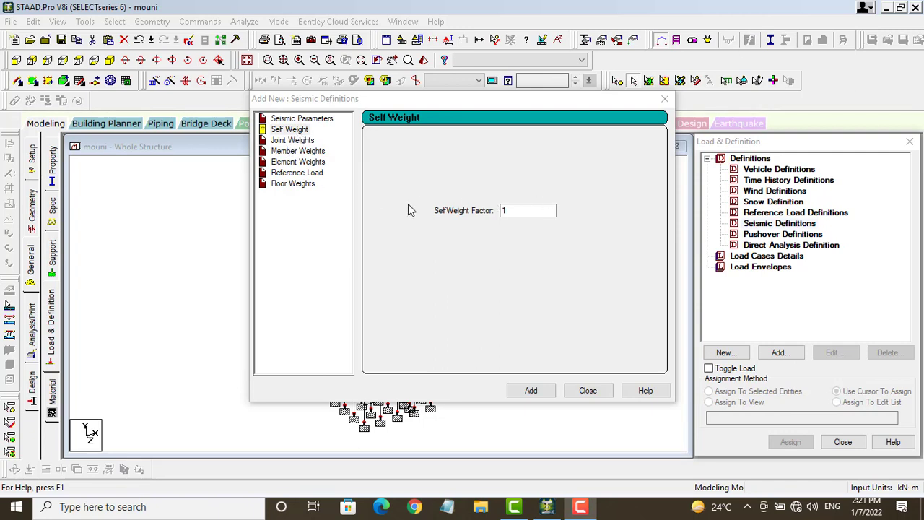
# Step: Add self weight factor 1 and a uniform 1.71 kN member weight to the seismic definition
pyautogui.click(533, 390)
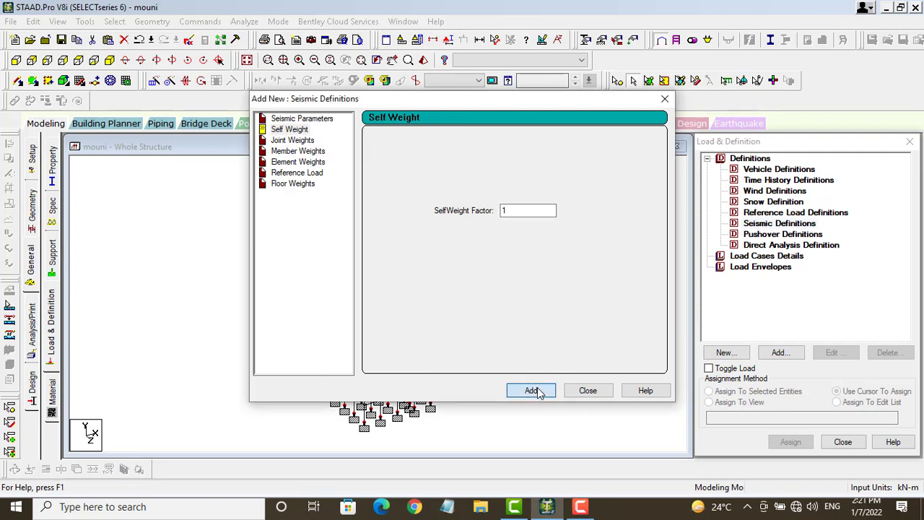
pyautogui.click(297, 151)
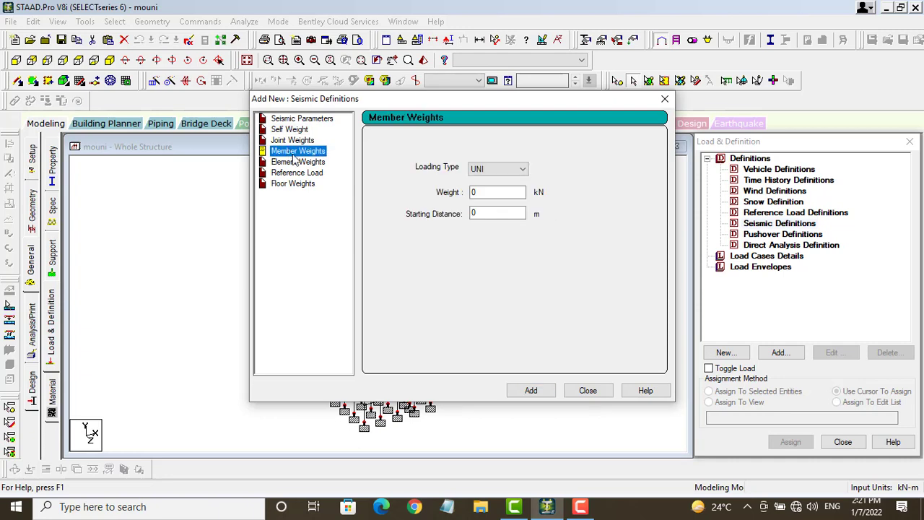
pyautogui.click(489, 193)
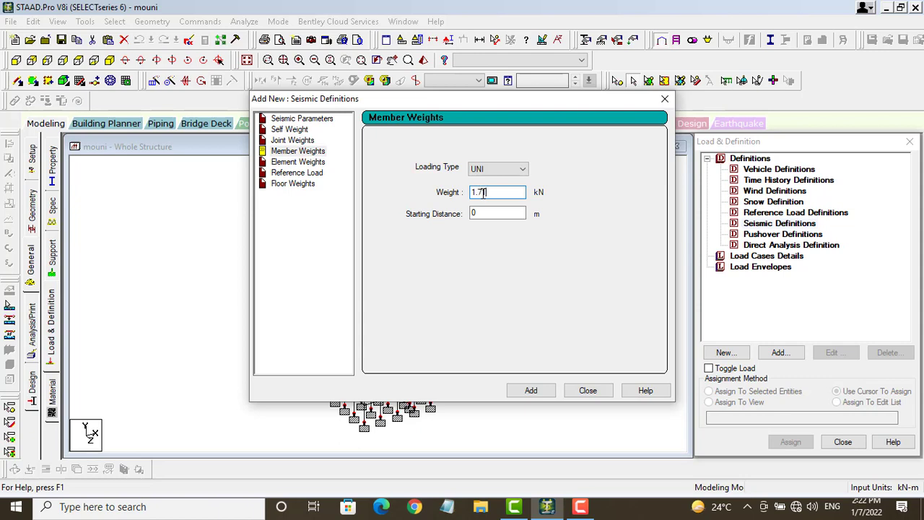
pyautogui.click(530, 391)
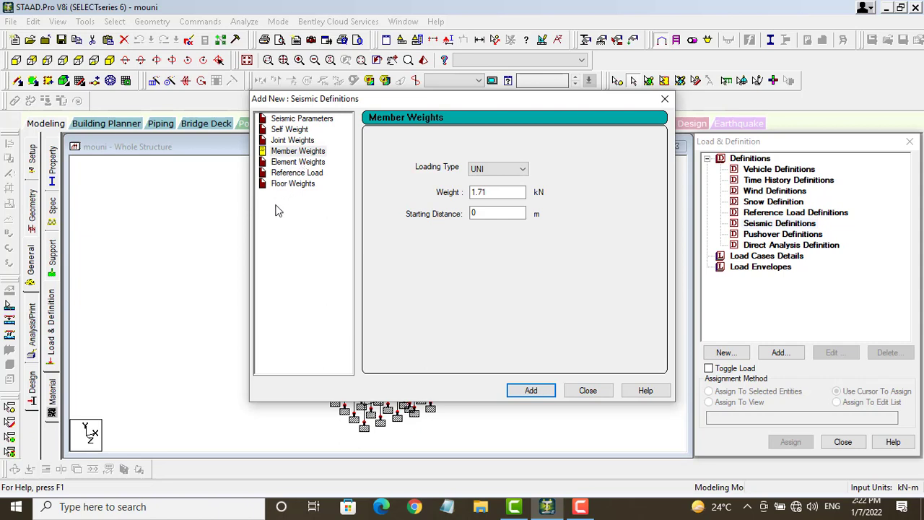
pyautogui.click(294, 185)
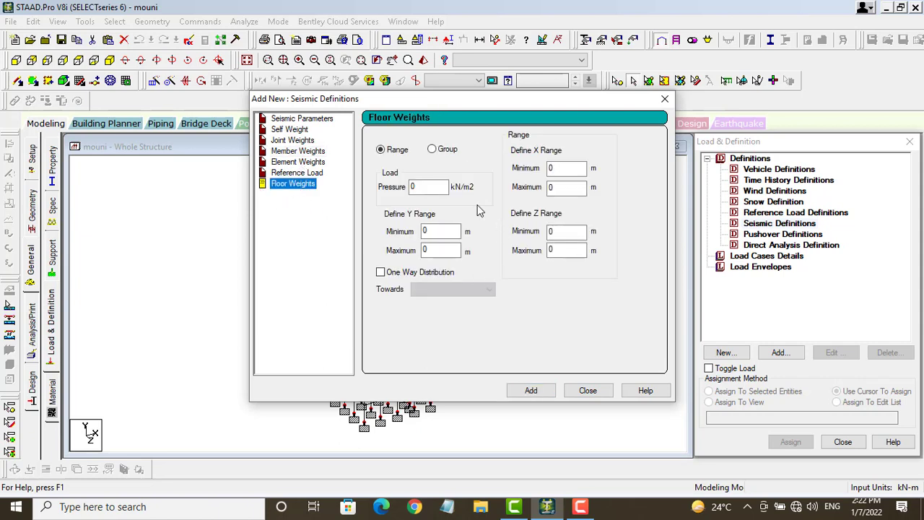
# Step: Add a 3.75 kN/m2 floor weight, save the file, and close the seismic form
pyautogui.click(415, 186)
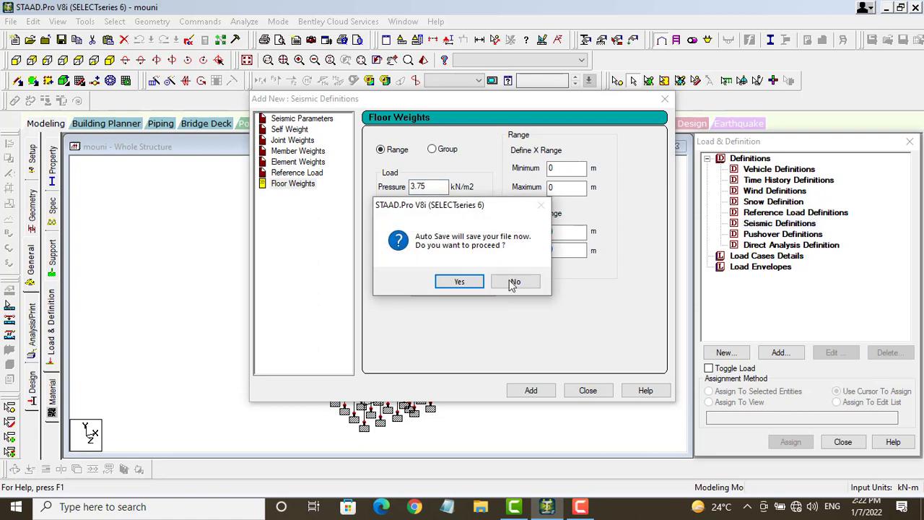
pyautogui.click(459, 282)
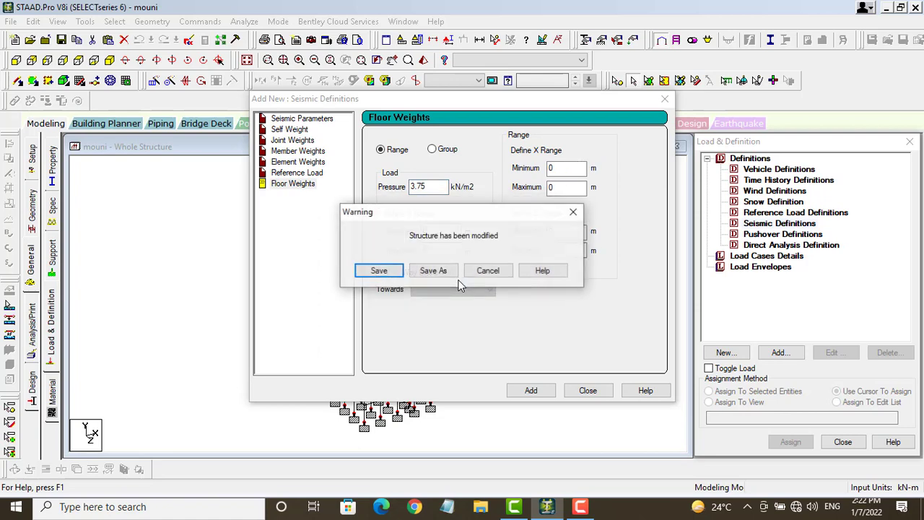
pyautogui.click(379, 271)
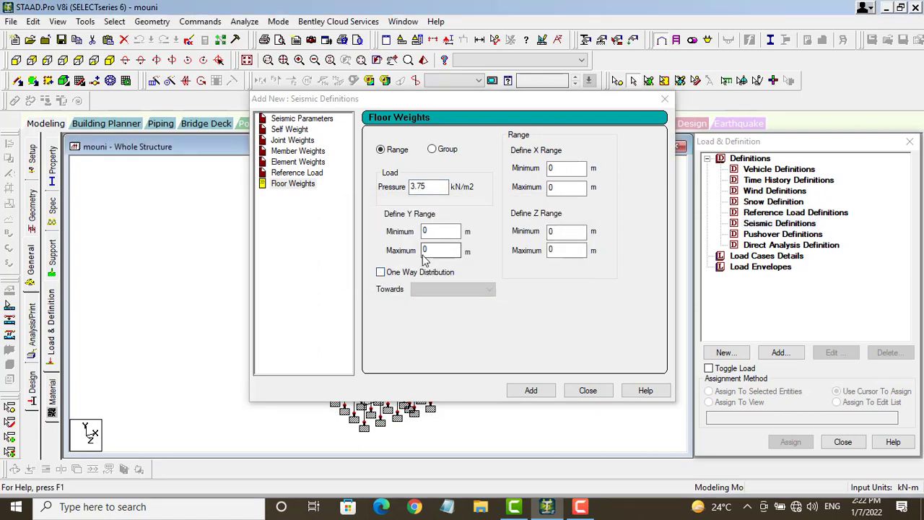
pyautogui.click(531, 390)
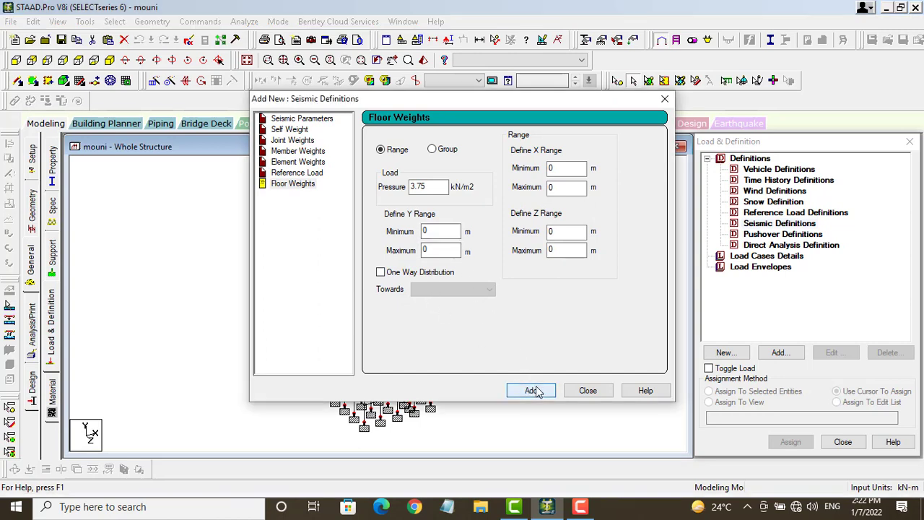
pyautogui.click(588, 391)
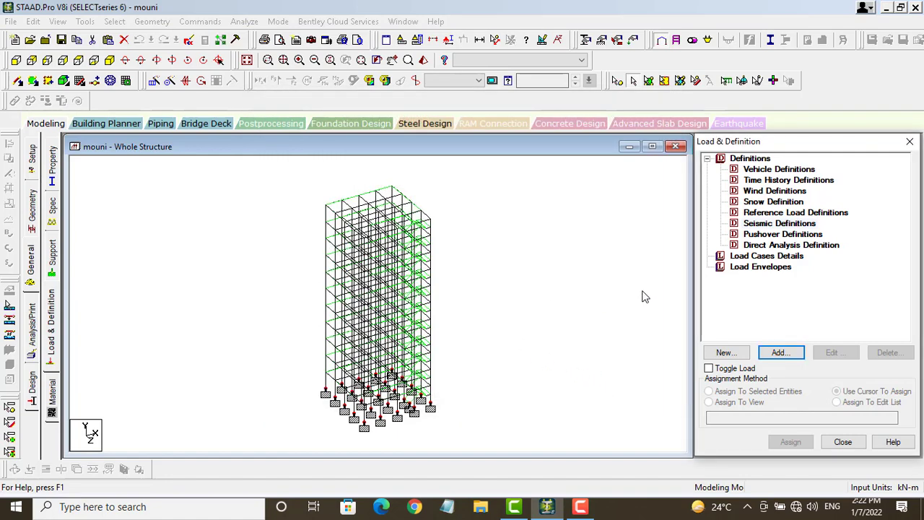
# Step: Add wind definition TYPE 1 : WIND 1 and collapse the Definitions branch
pyautogui.click(753, 192)
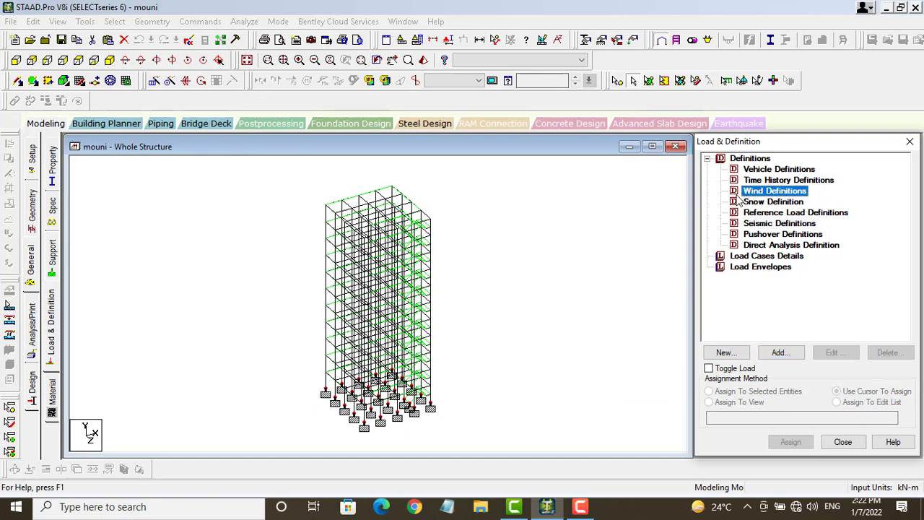
pyautogui.click(779, 353)
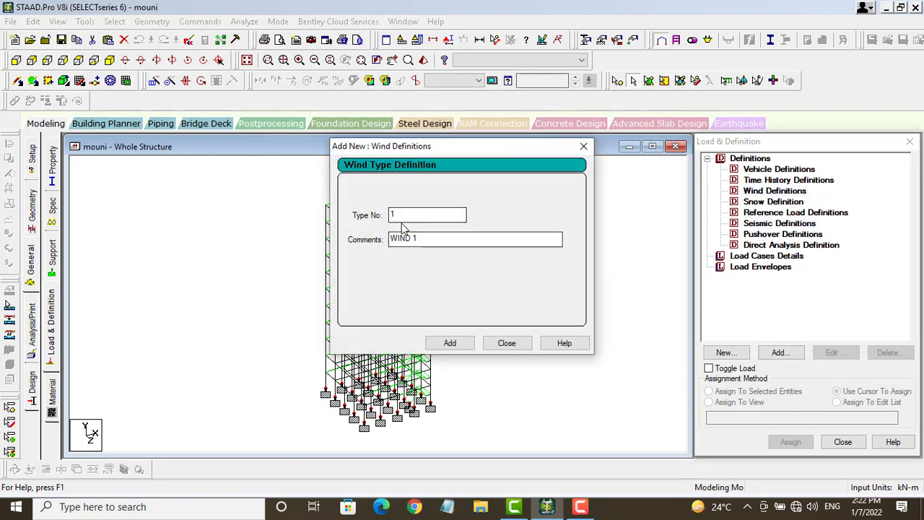
pyautogui.click(450, 344)
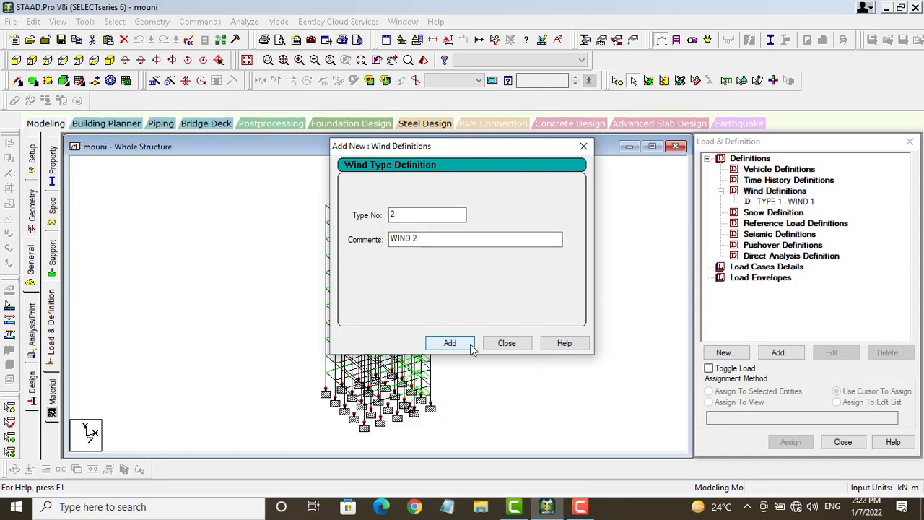
pyautogui.click(508, 343)
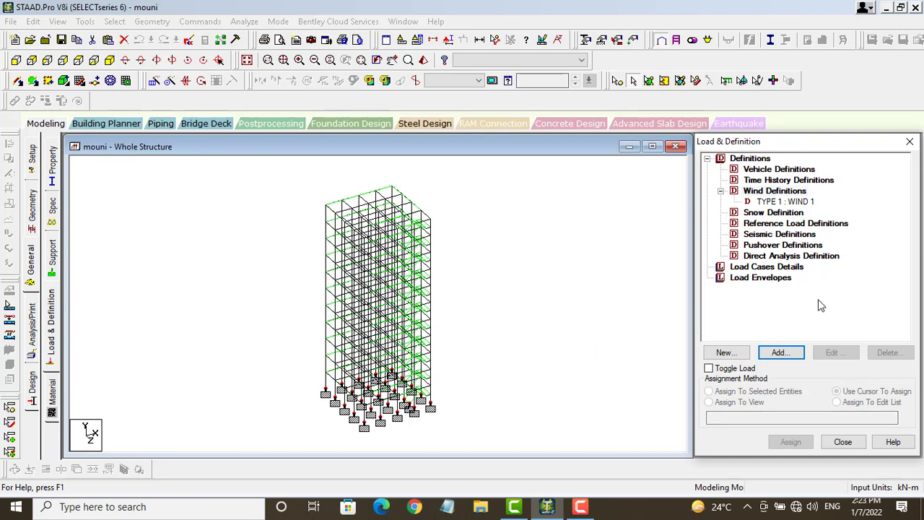
pyautogui.click(707, 159)
pyautogui.click(721, 170)
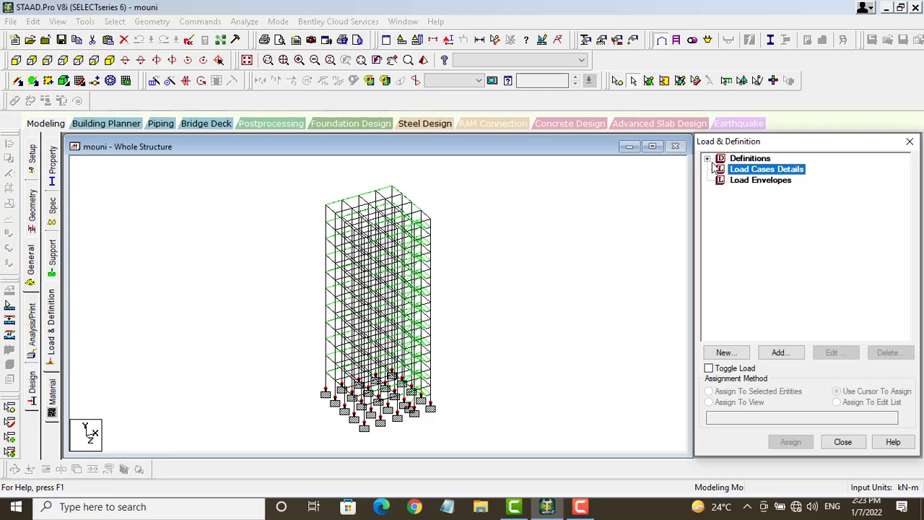
# Step: Add seismic primary load cases 1 ex and 2 EZ
pyautogui.click(799, 349)
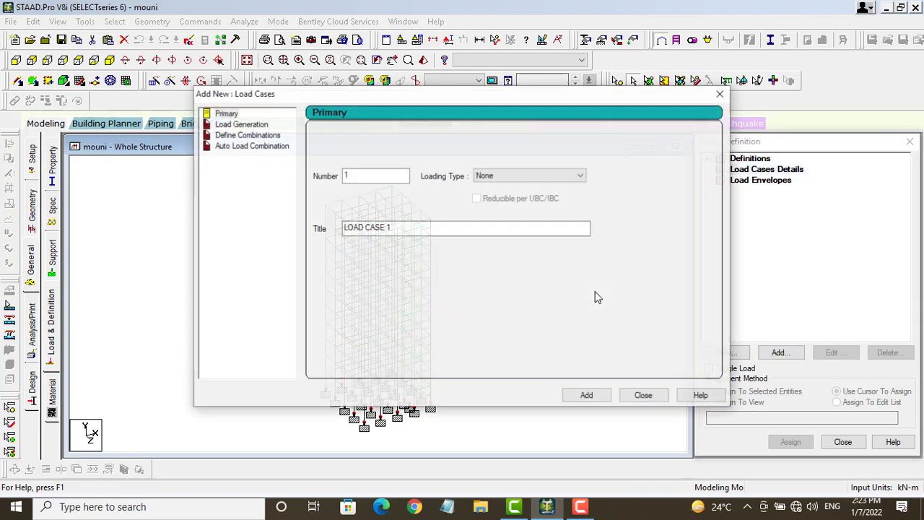
pyautogui.click(574, 177)
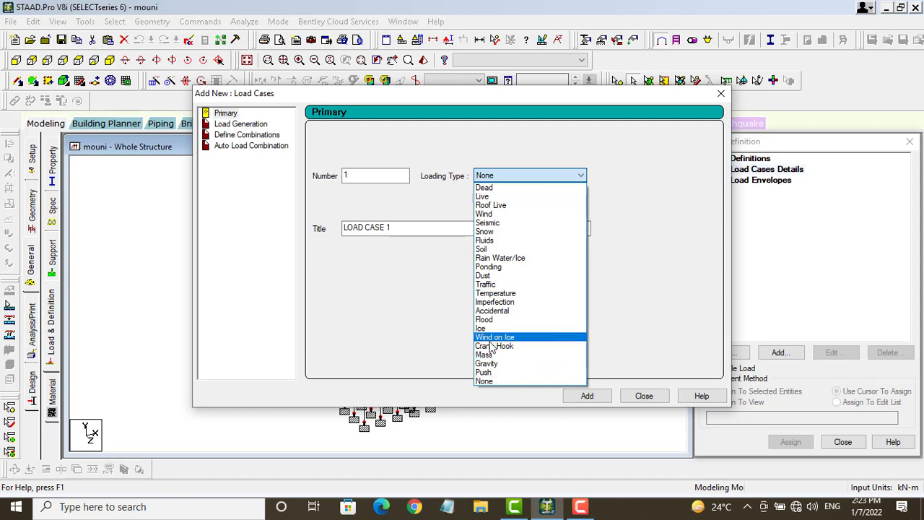
pyautogui.click(494, 224)
pyautogui.moveTo(412, 227); pyautogui.dragTo(341, 227)
pyautogui.press('BackSpace')
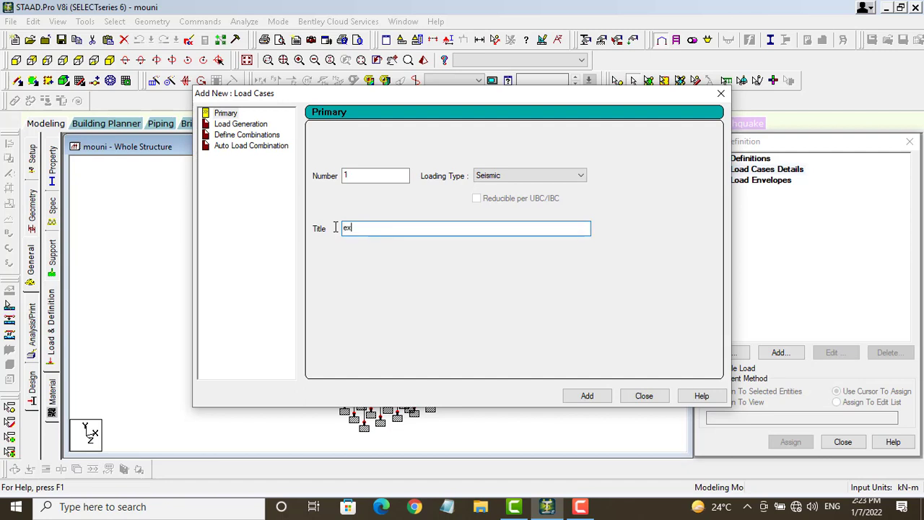
pyautogui.write('ex')
pyautogui.click(590, 397)
pyautogui.moveTo(408, 226); pyautogui.dragTo(345, 230)
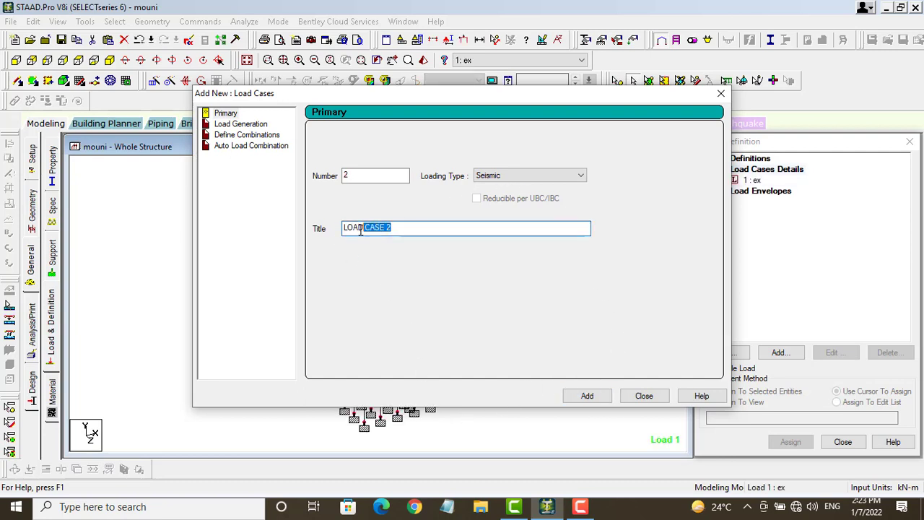
pyautogui.press('BackSpace')
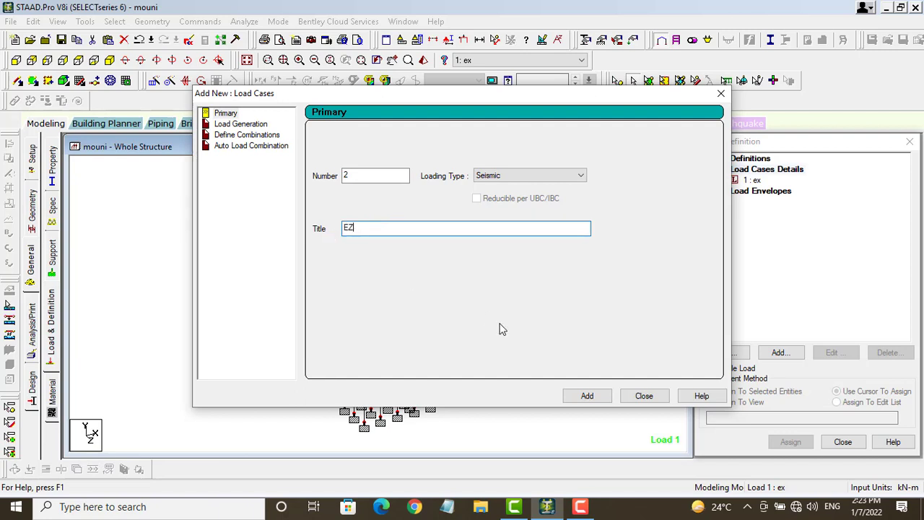
pyautogui.click(588, 398)
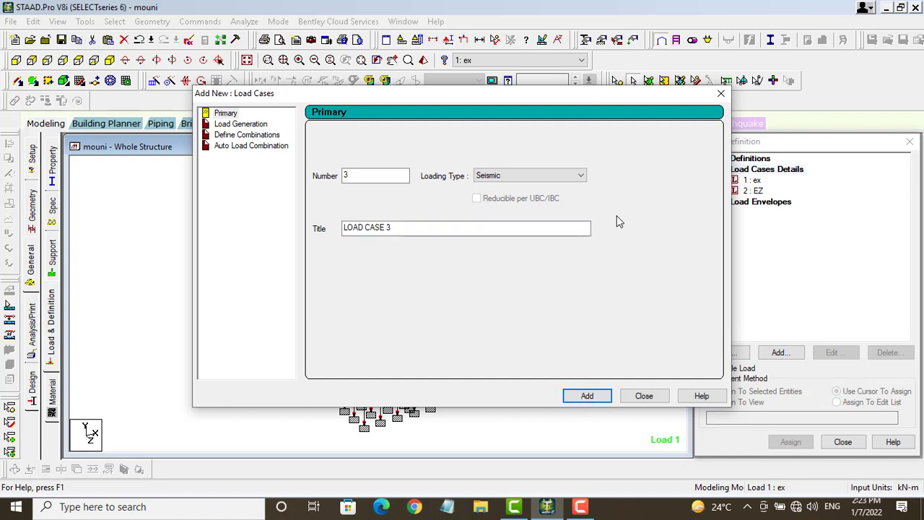
# Step: Add wind primary load cases 3 WX and 4 WZ
pyautogui.click(581, 175)
pyautogui.click(499, 214)
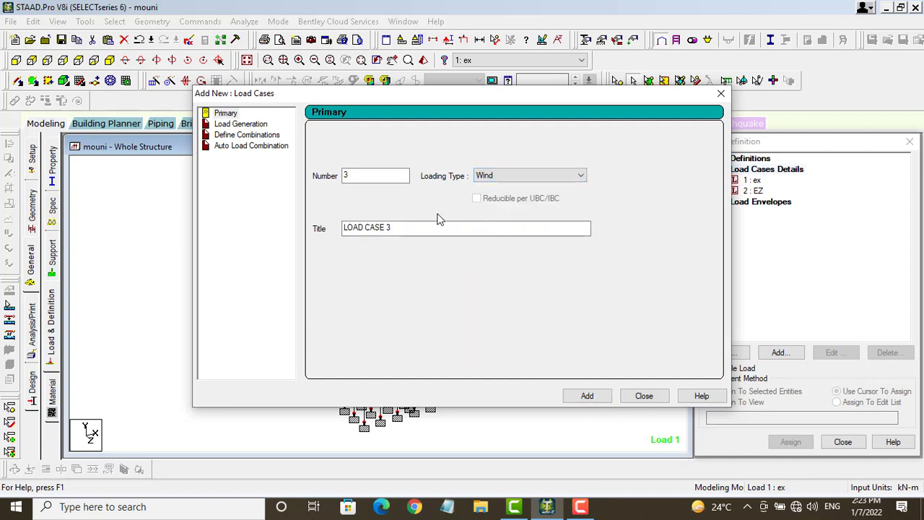
pyautogui.moveTo(398, 227); pyautogui.dragTo(334, 228)
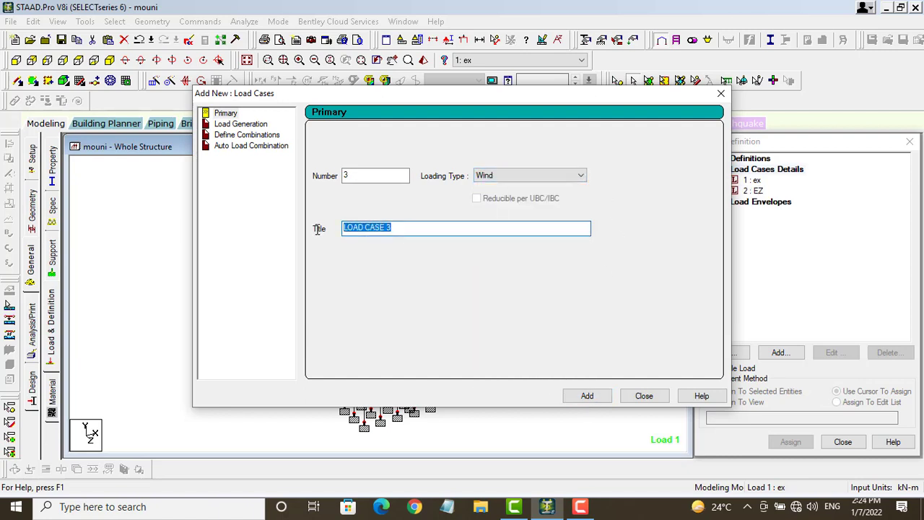
pyautogui.write('WX')
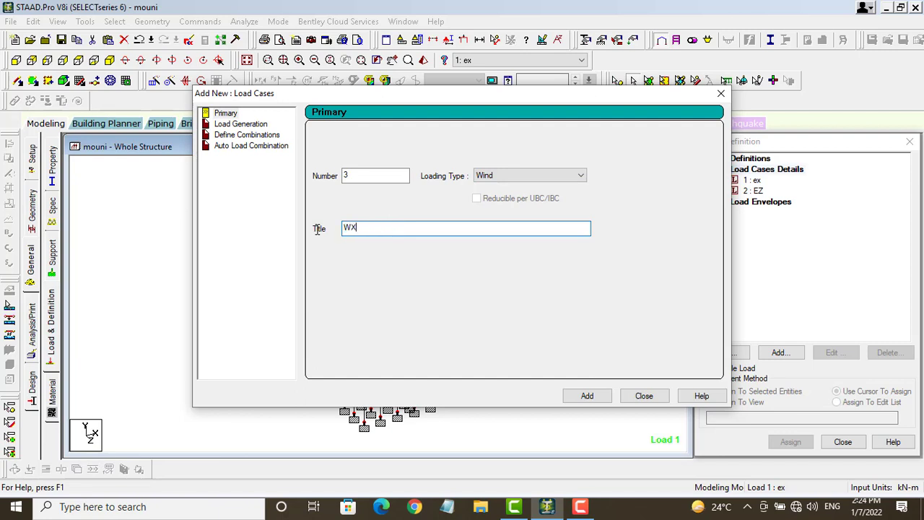
pyautogui.click(587, 396)
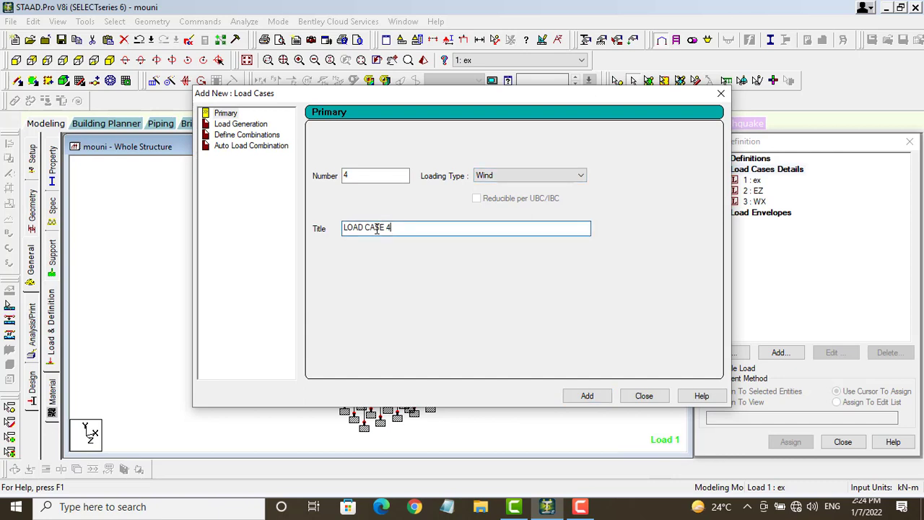
pyautogui.moveTo(396, 228); pyautogui.dragTo(321, 229)
pyautogui.write('WZ')
pyautogui.click(571, 402)
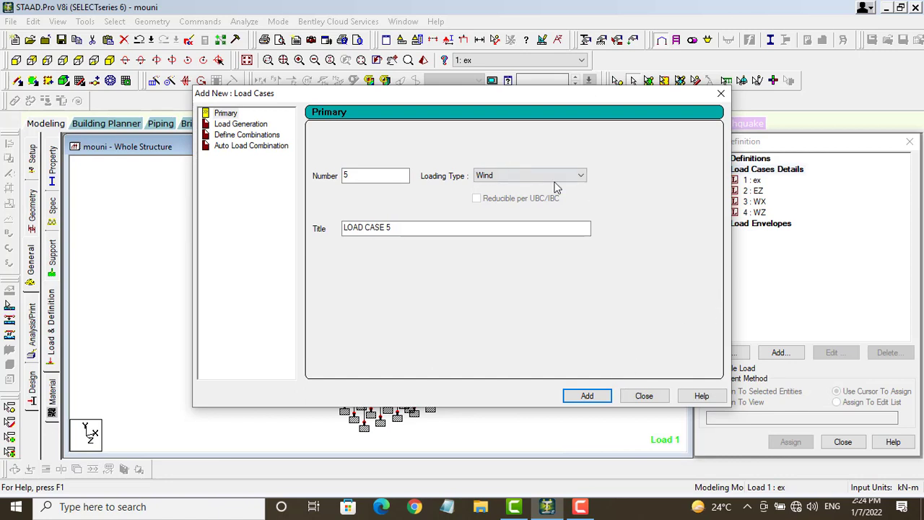
# Step: Add dead load case 5 DL and live load case 6 LL, then close the window
pyautogui.click(577, 180)
pyautogui.click(486, 195)
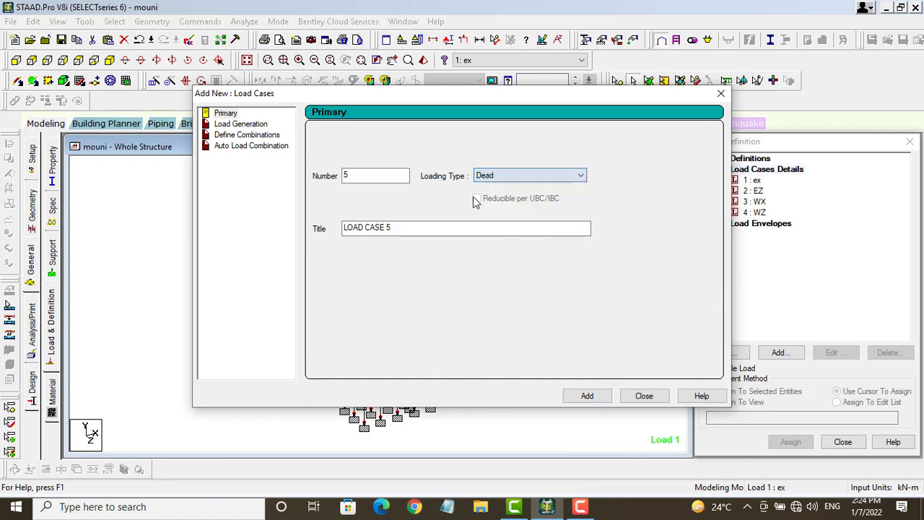
pyautogui.moveTo(400, 229); pyautogui.dragTo(292, 226)
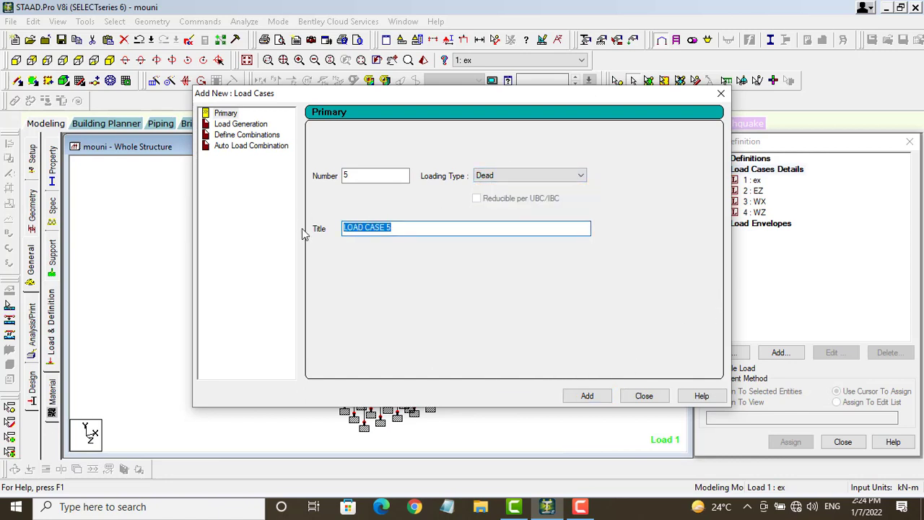
pyautogui.write('DL')
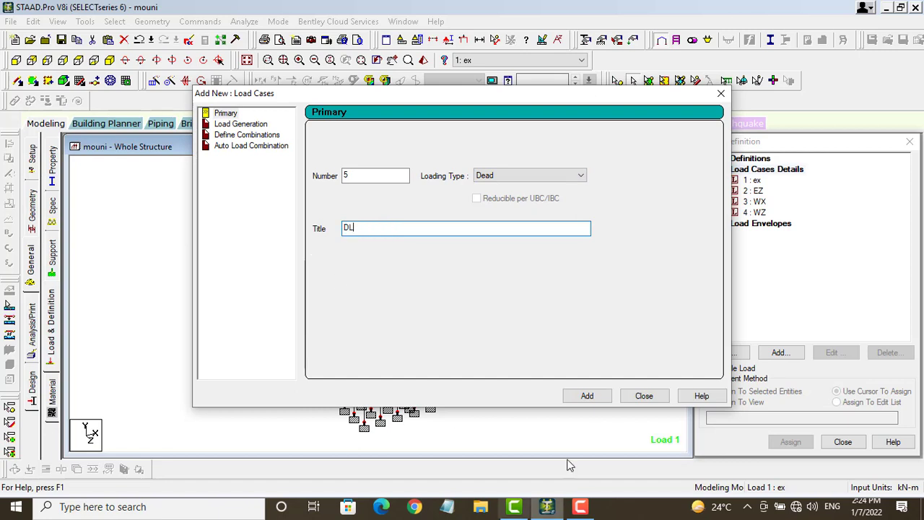
pyautogui.click(597, 399)
pyautogui.click(583, 177)
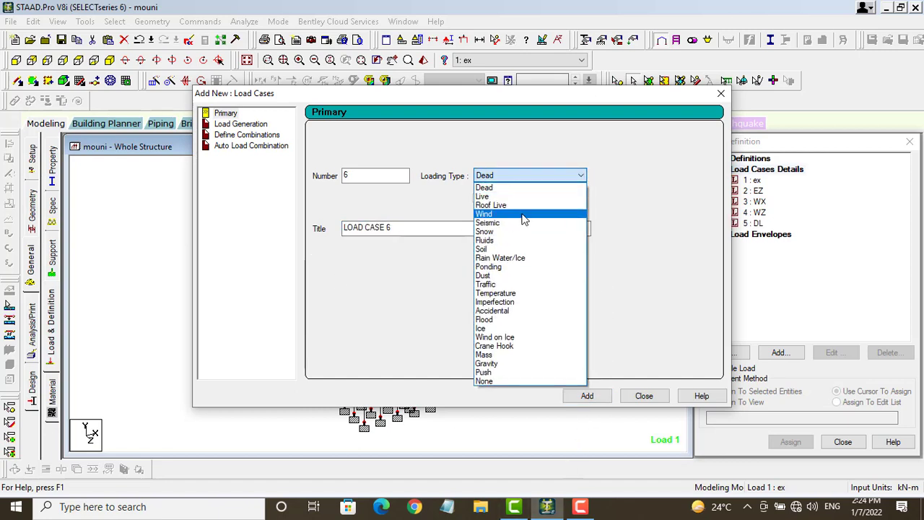
pyautogui.click(506, 196)
pyautogui.moveTo(403, 231); pyautogui.dragTo(339, 231)
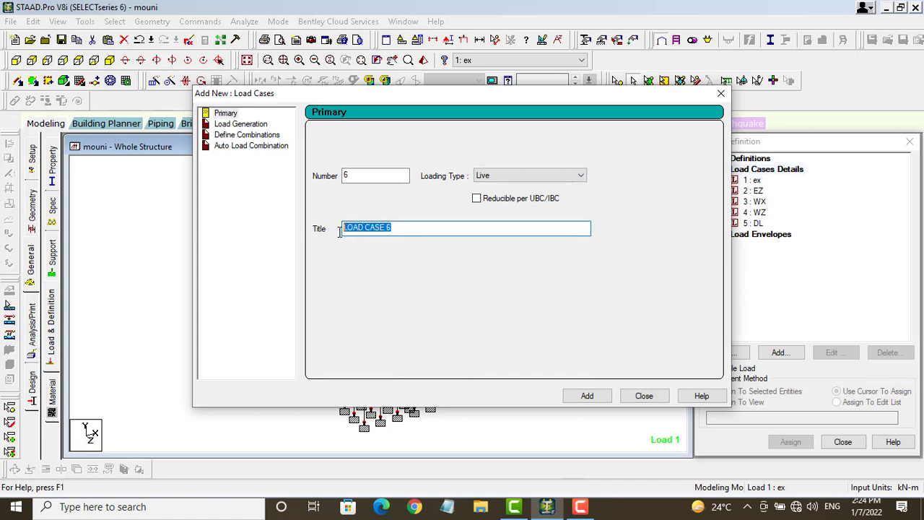
pyautogui.write('LL')
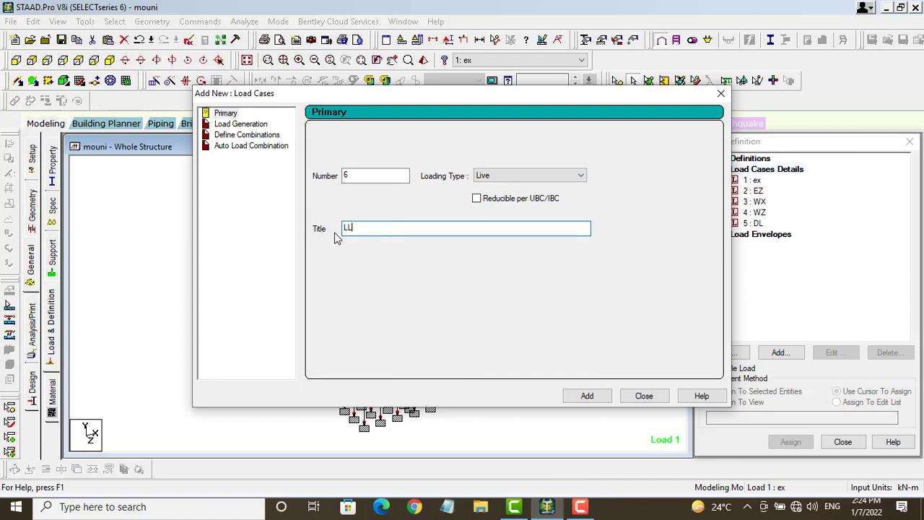
pyautogui.click(589, 396)
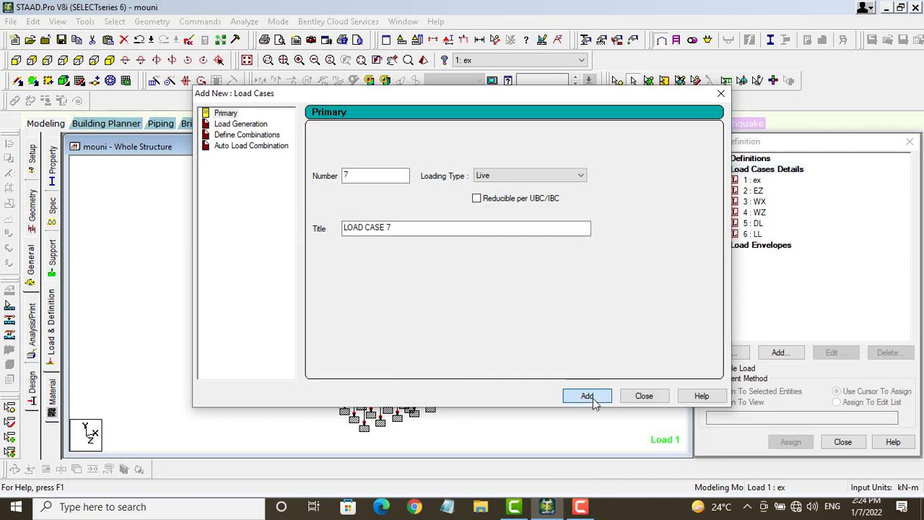
pyautogui.click(643, 396)
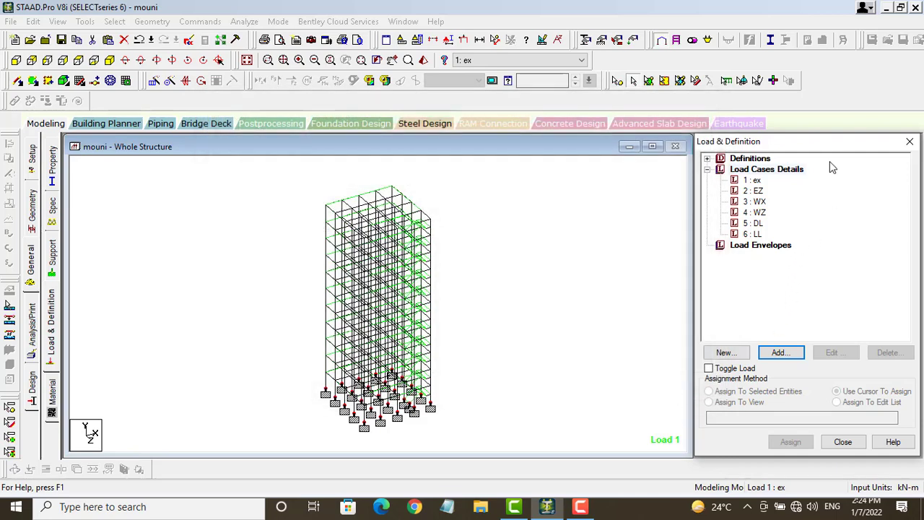
# Step: Select load case 1 ex and open its Add New Load Items window, which shows a selfweight load in Y with factor -1
pyautogui.click(753, 180)
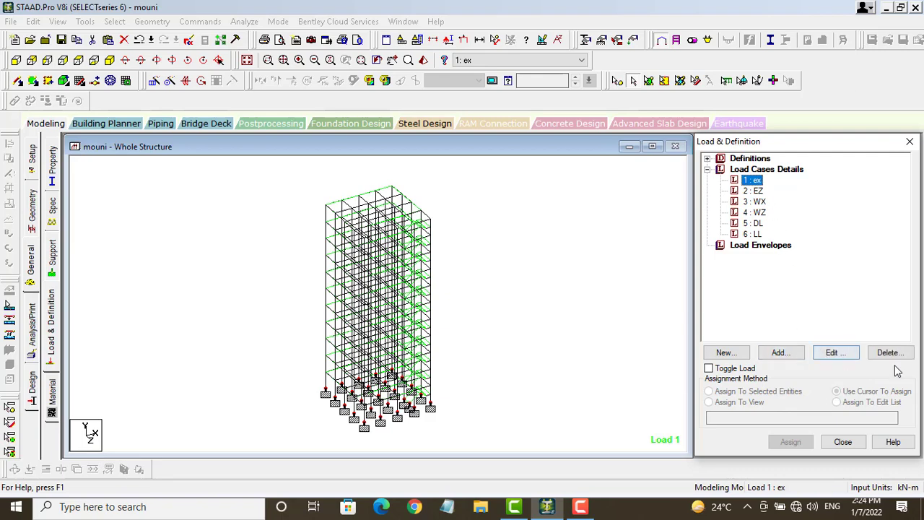
pyautogui.click(793, 352)
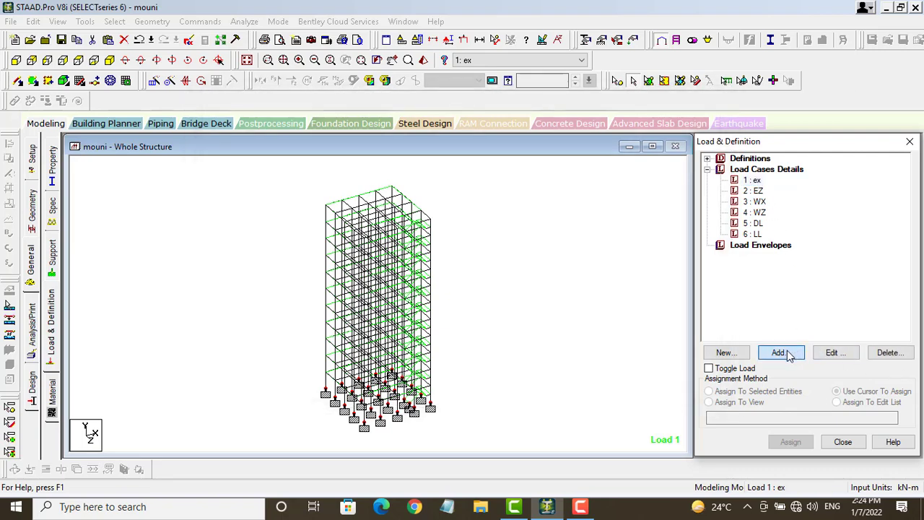
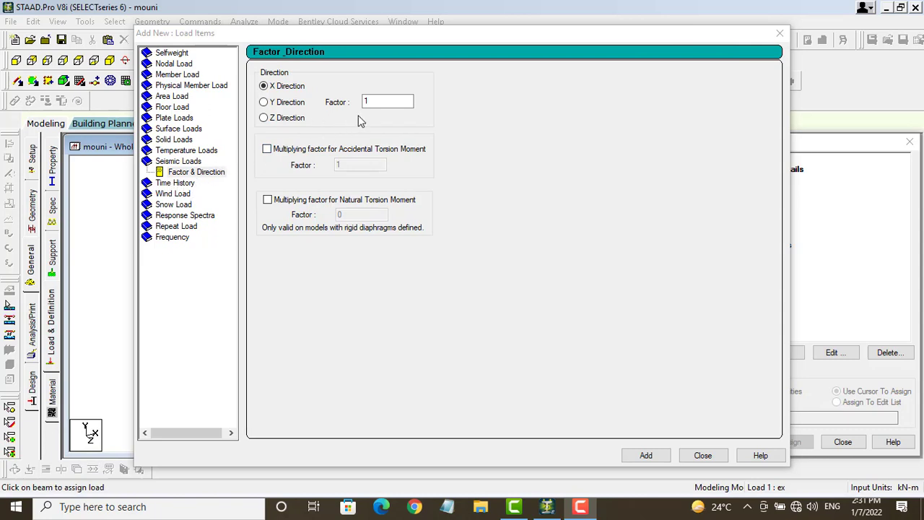
# Step: Add 1893 seismic loads in X with factors 1 and -1 to case 1 ex
pyautogui.click(646, 455)
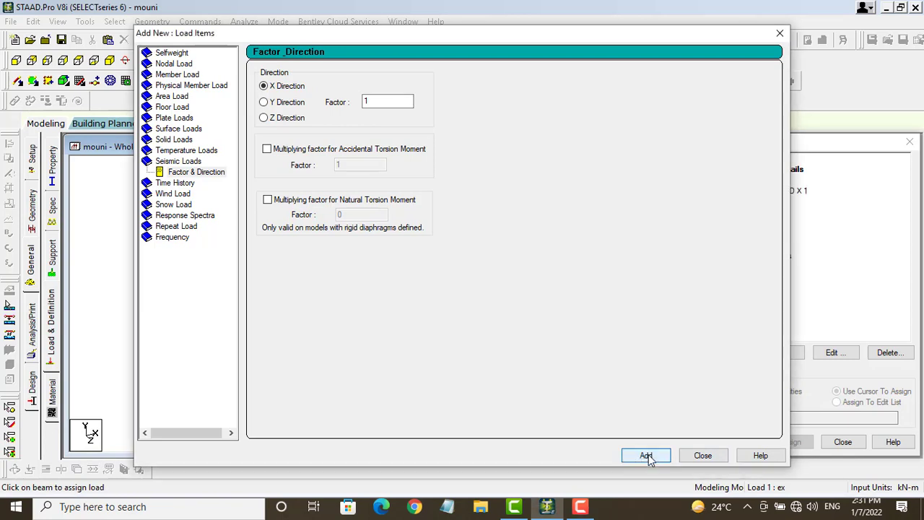
pyautogui.click(367, 99)
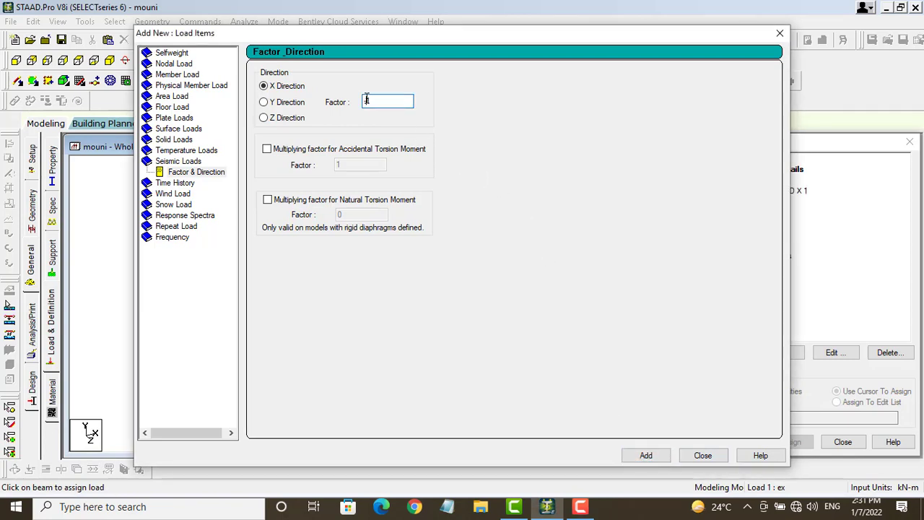
pyautogui.click(653, 459)
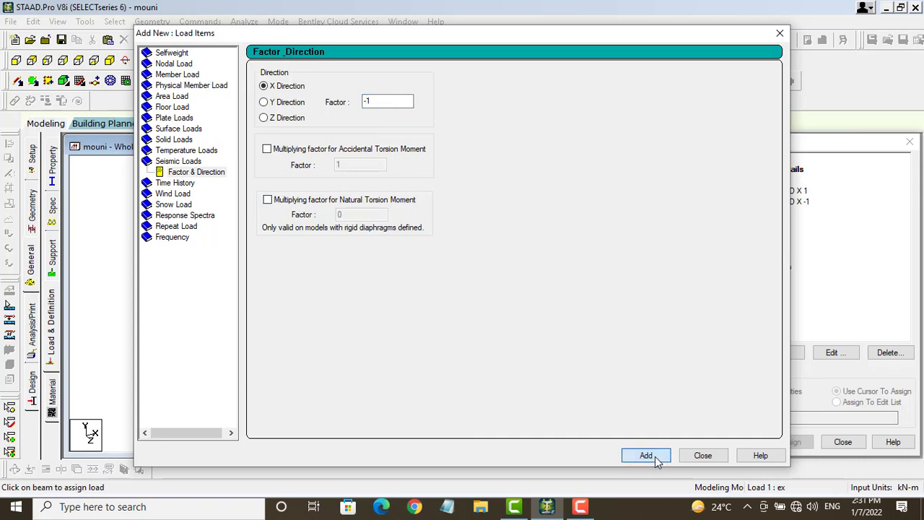
pyautogui.click(703, 453)
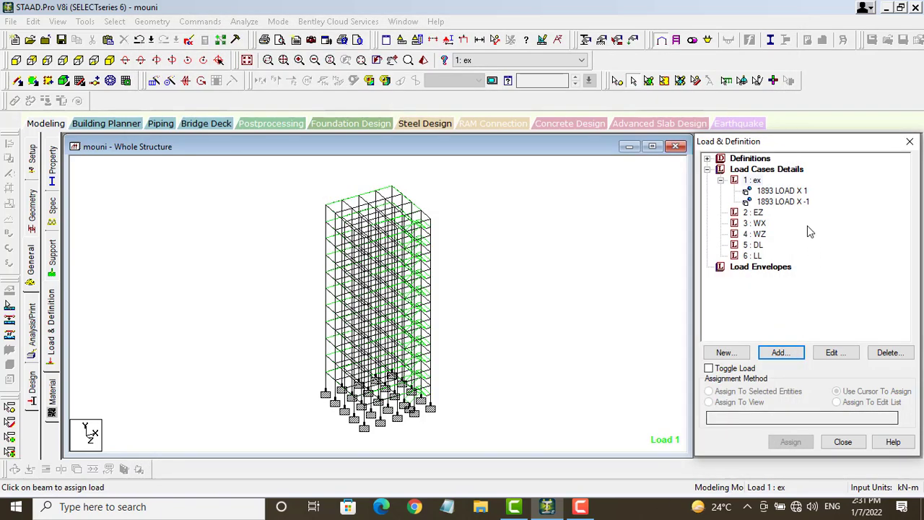
# Step: Give case 2 EZ two 1893 seismic loads in Z direction, factors 1 and -1
pyautogui.click(757, 214)
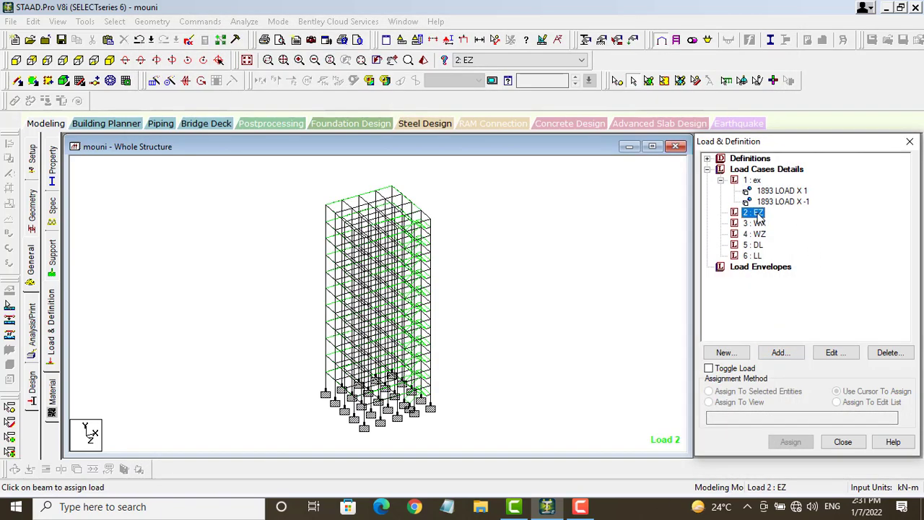
pyautogui.click(780, 353)
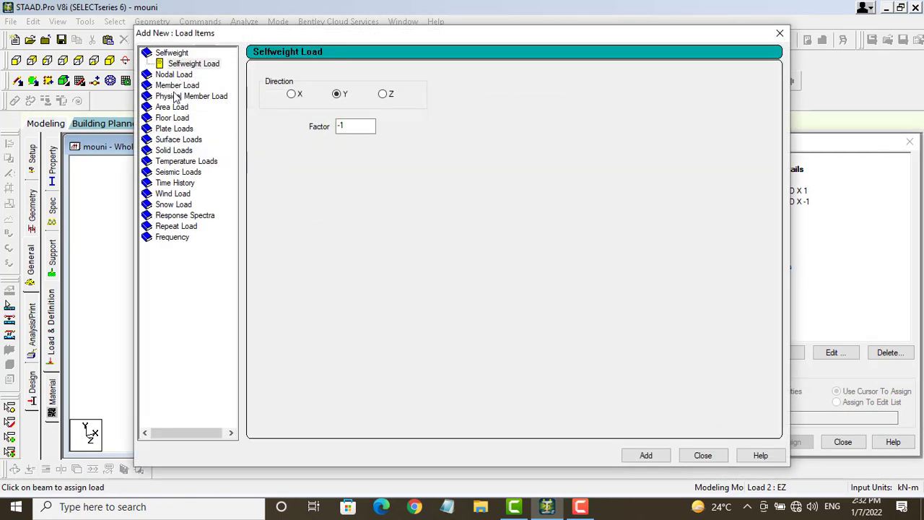
pyautogui.click(177, 172)
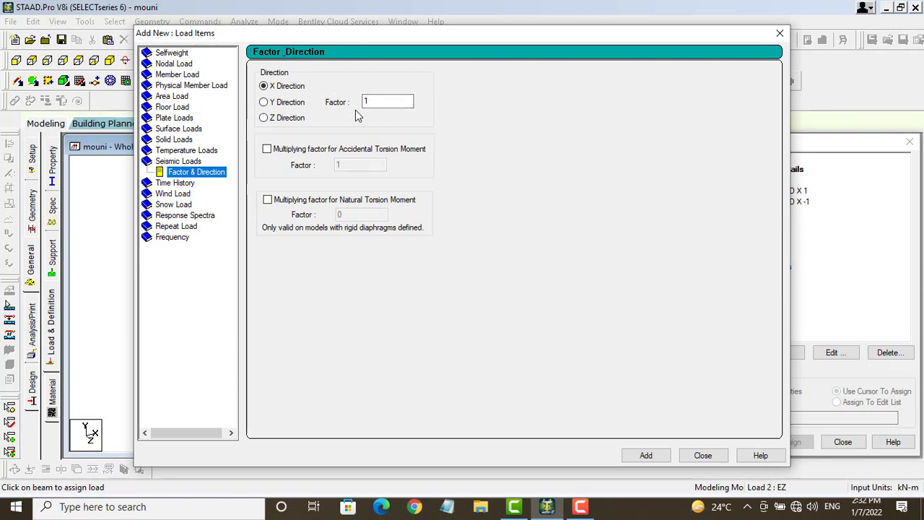
pyautogui.click(263, 117)
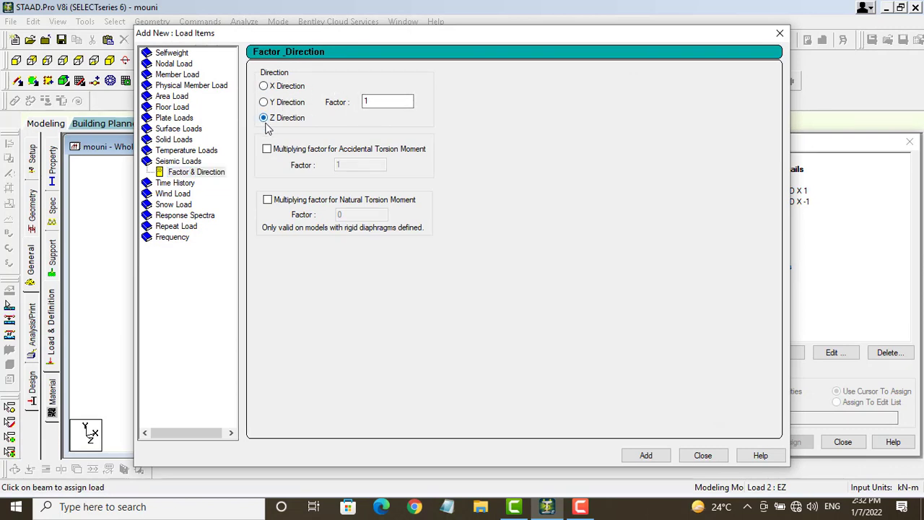
pyautogui.click(655, 459)
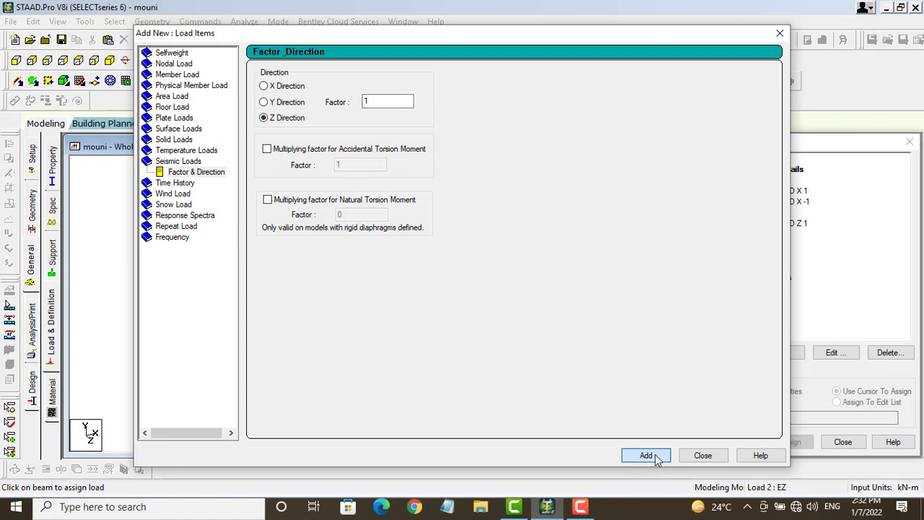
pyautogui.click(366, 102)
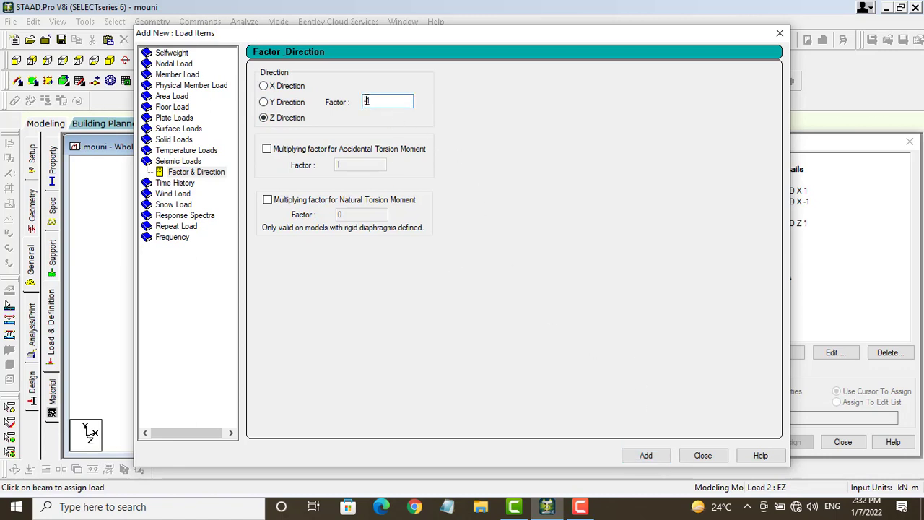
pyautogui.write('-')
pyautogui.click(624, 455)
pyautogui.click(704, 456)
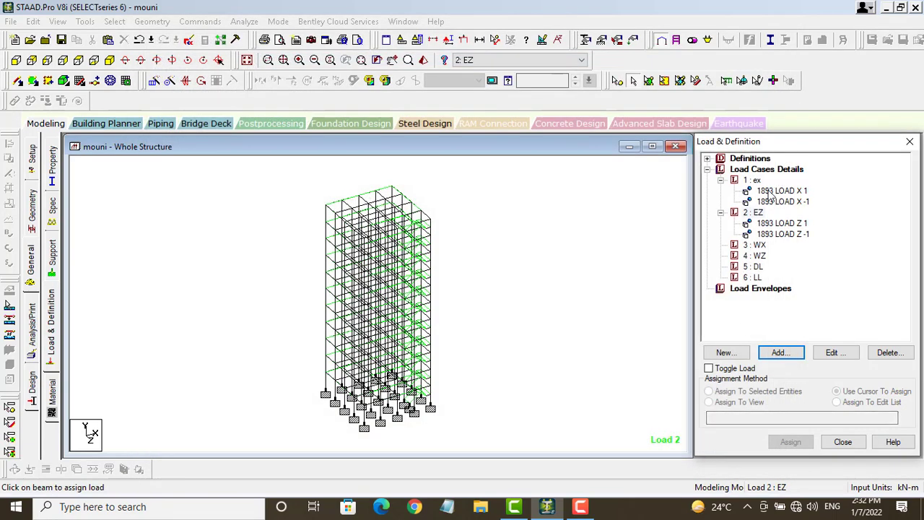
# Step: Add an X windward wind load, factor 1, over heights 10 to 33 m to case 3 WX
pyautogui.click(759, 245)
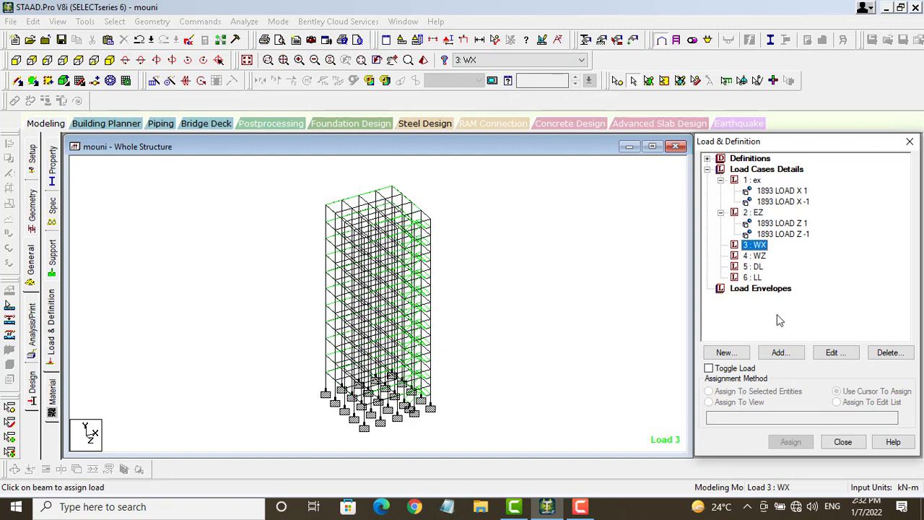
pyautogui.click(782, 353)
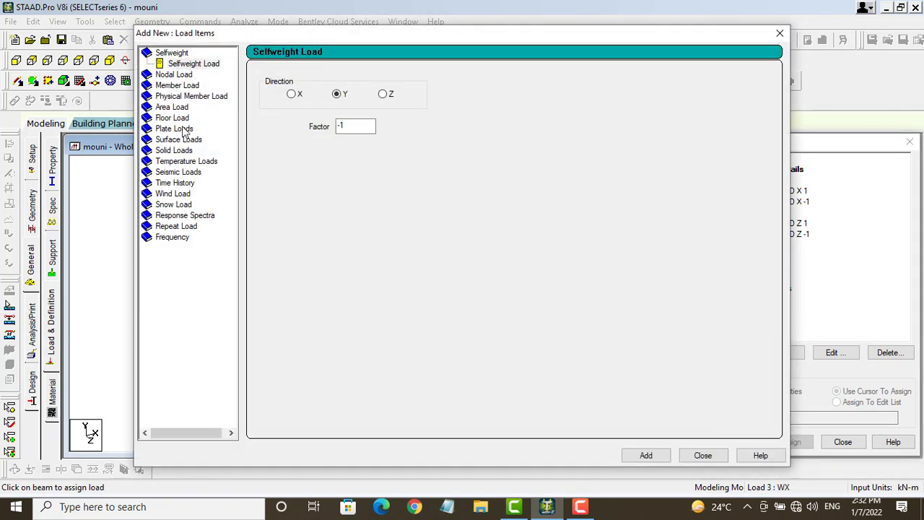
pyautogui.click(173, 193)
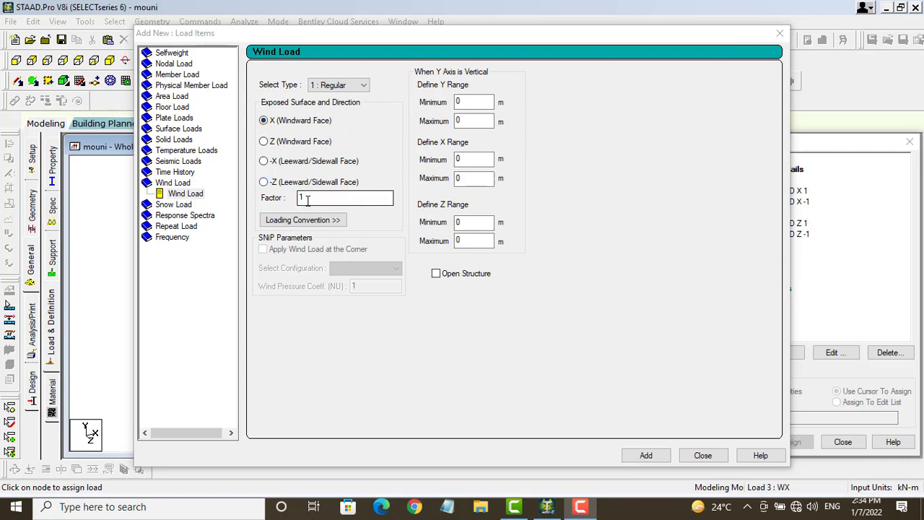
pyautogui.moveTo(474, 98); pyautogui.dragTo(453, 103)
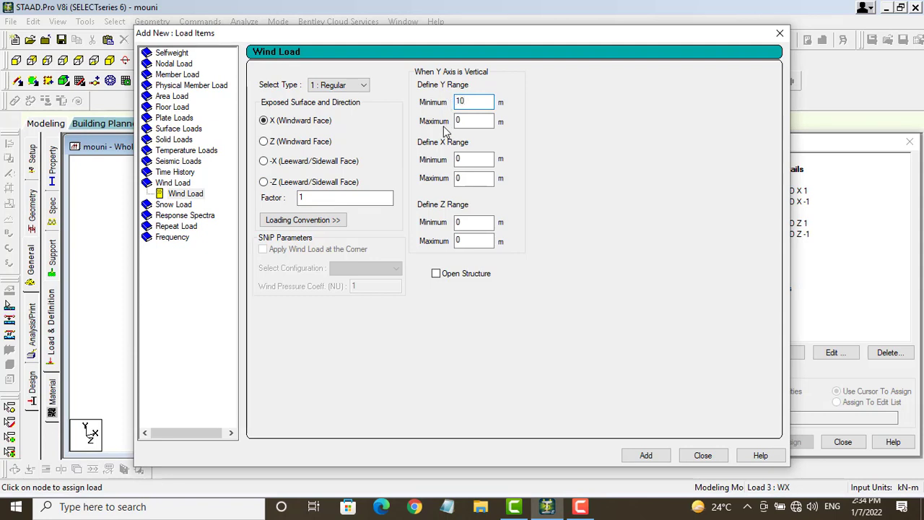
pyautogui.moveTo(473, 121); pyautogui.dragTo(449, 128)
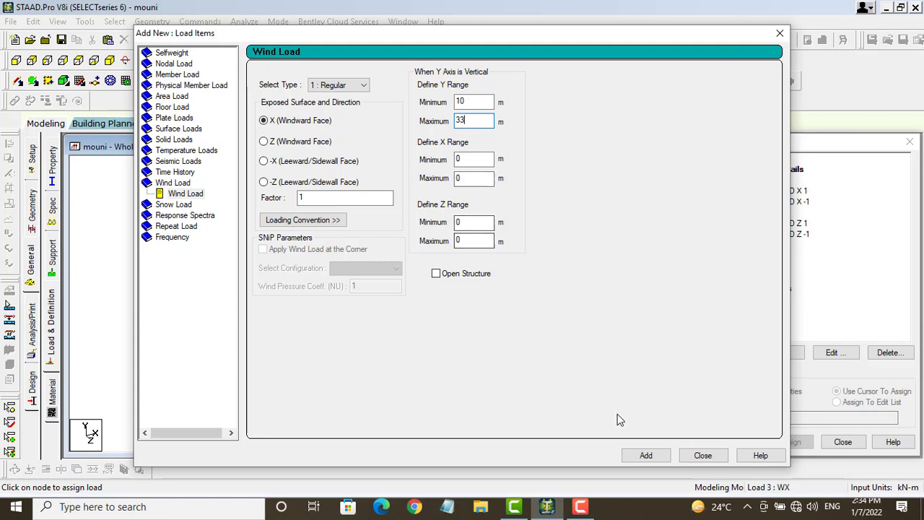
pyautogui.click(637, 456)
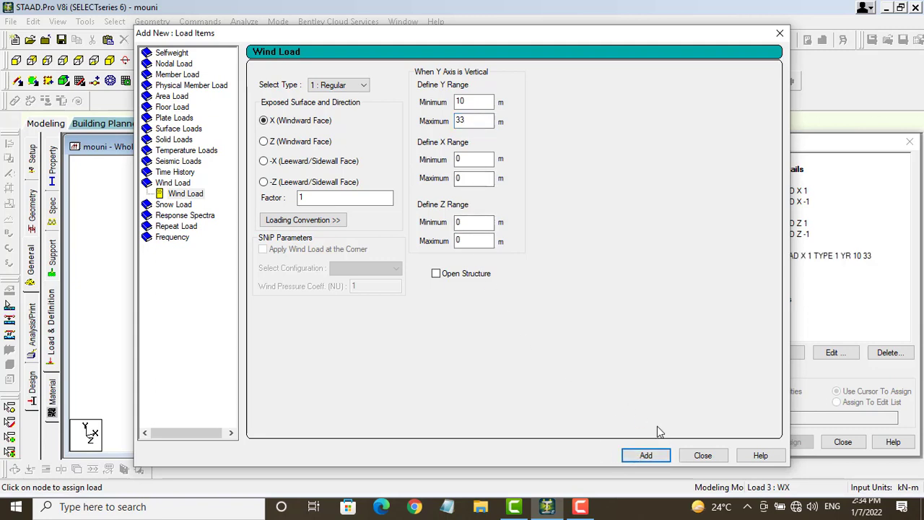
# Step: Accept the auto save and add the reversed X wind load with factor -1
pyautogui.doubleClick(300, 197)
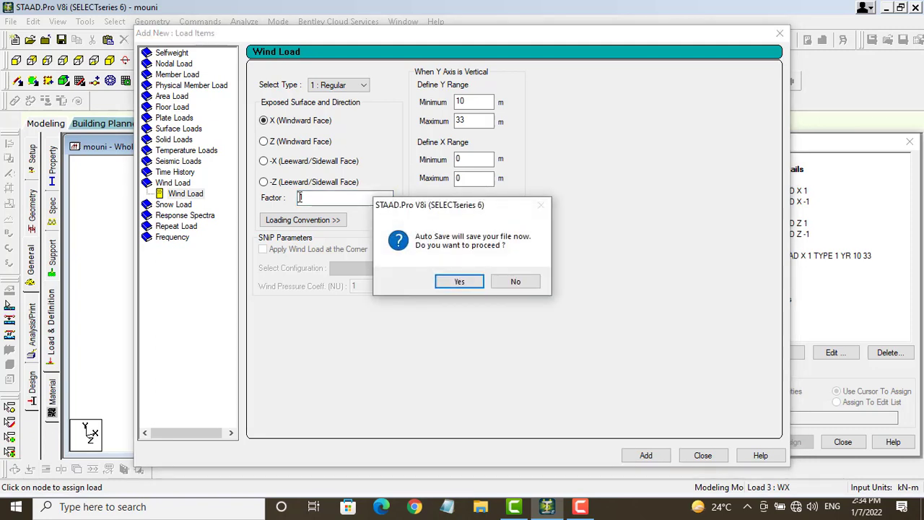
pyautogui.click(458, 282)
pyautogui.click(400, 269)
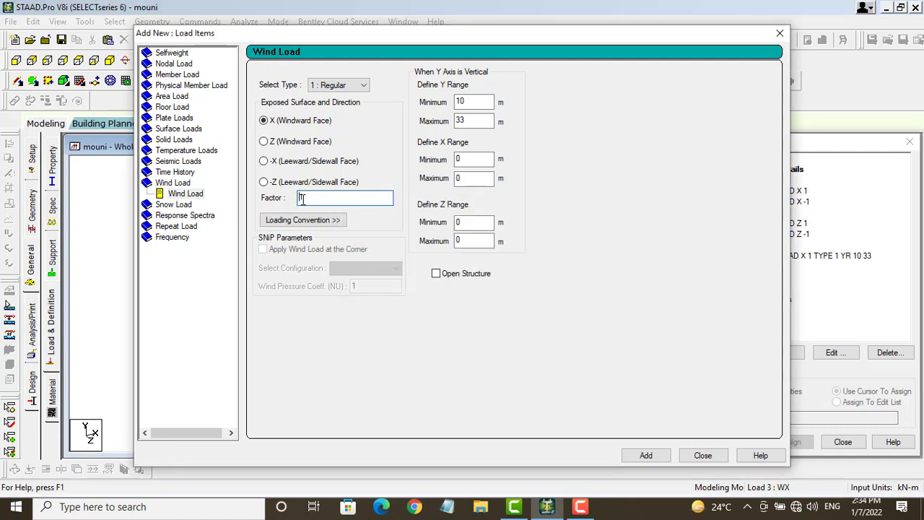
pyautogui.write('-')
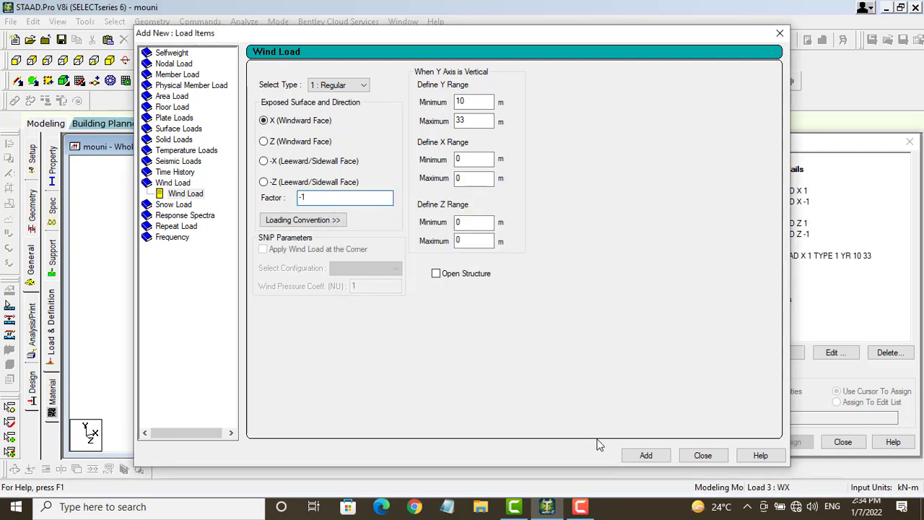
pyautogui.click(646, 455)
pyautogui.click(699, 455)
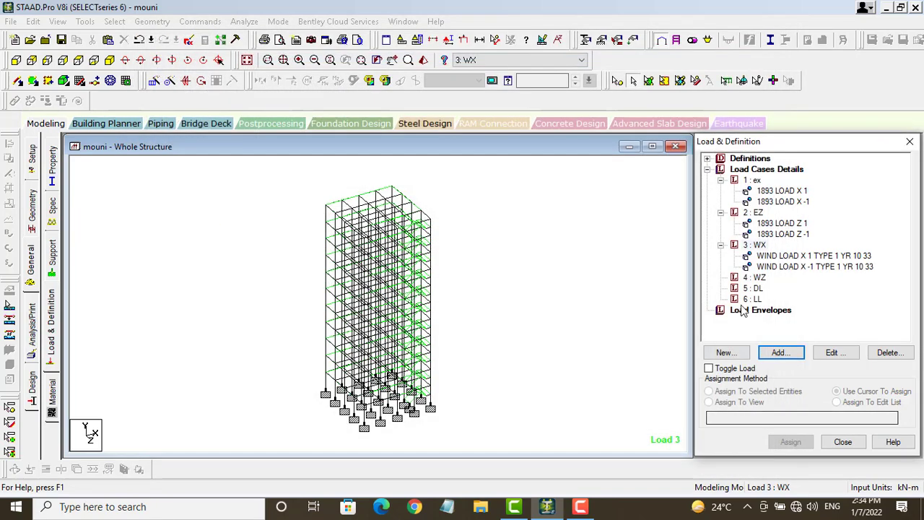
# Step: Add a Z windward-face wind load, factor 1, over heights 10 to 33 m to case 4 WZ
pyautogui.click(763, 270)
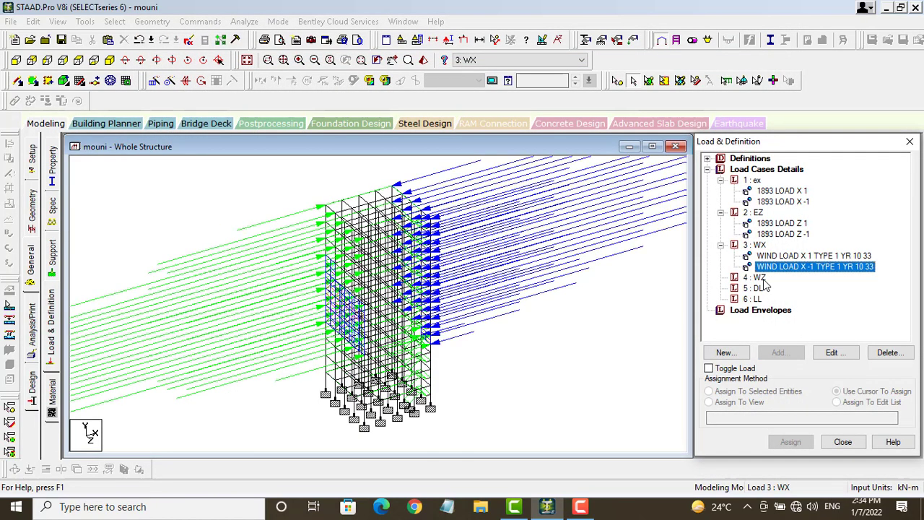
pyautogui.click(764, 283)
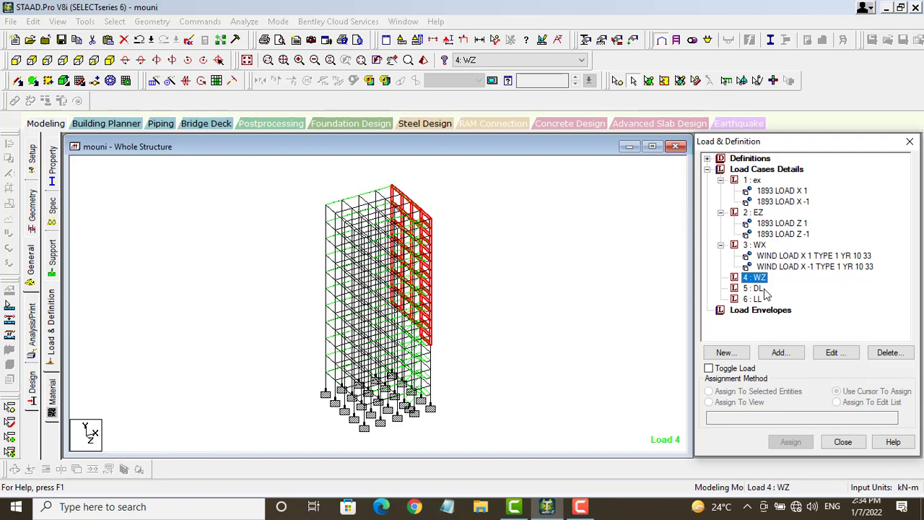
pyautogui.click(781, 354)
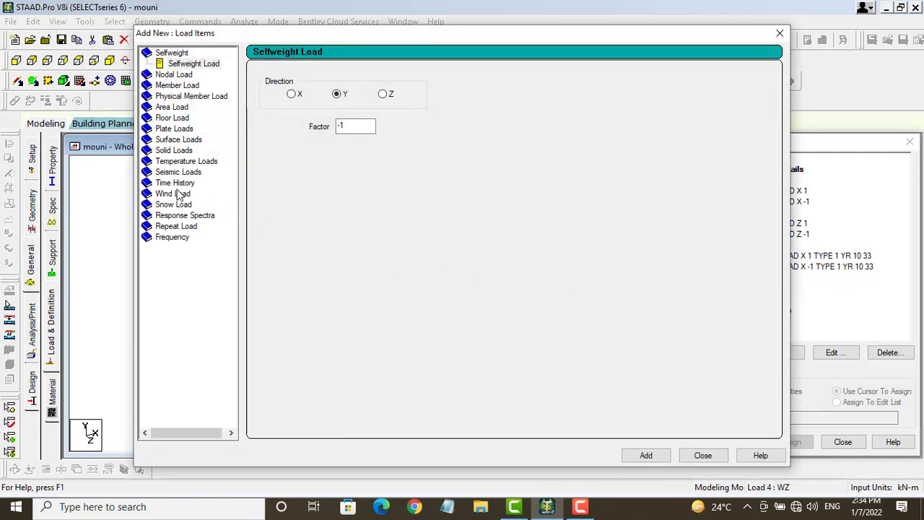
pyautogui.click(179, 195)
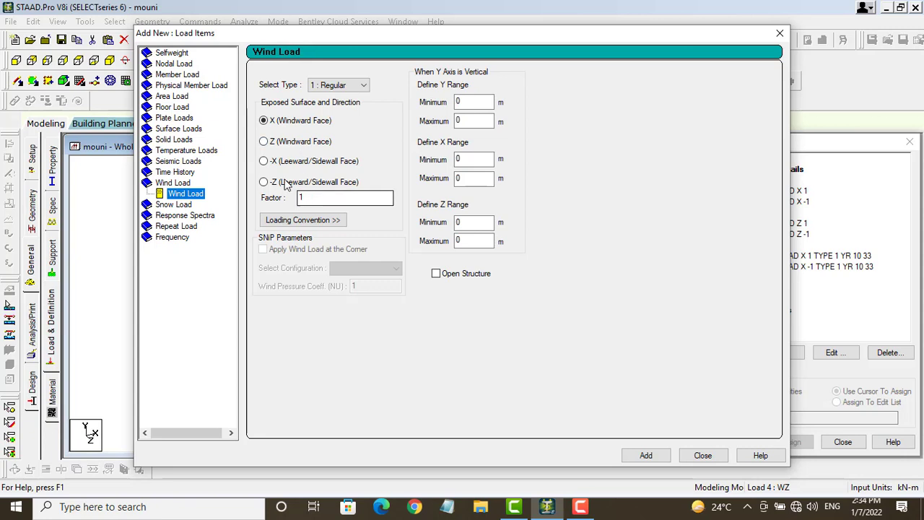
pyautogui.click(264, 142)
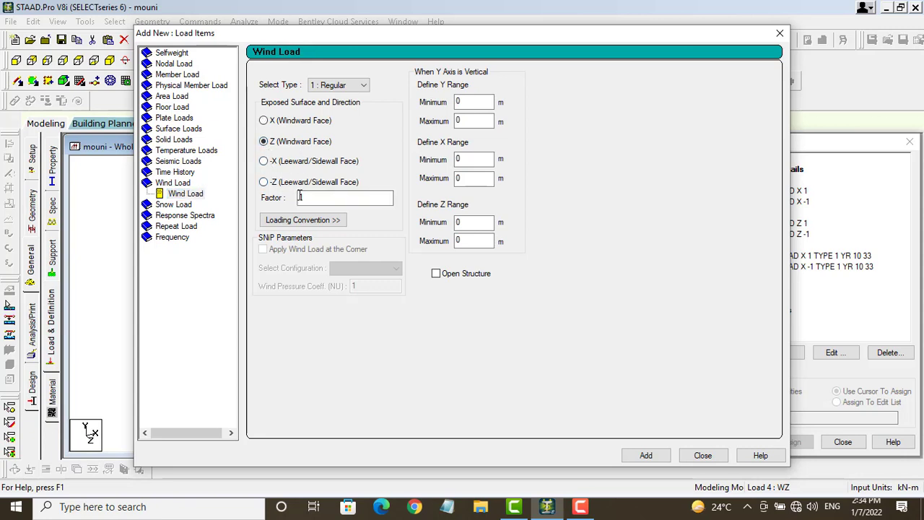
pyautogui.click(300, 197)
pyautogui.moveTo(473, 102); pyautogui.dragTo(445, 107)
pyautogui.moveTo(477, 122); pyautogui.dragTo(449, 124)
pyautogui.click(648, 456)
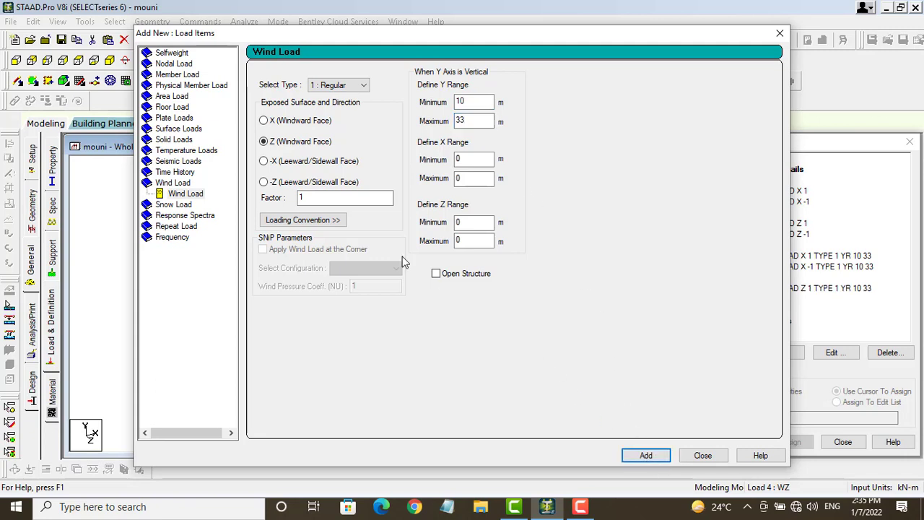
# Step: Add the reversed Z wind load with factor -1 and close the window
pyautogui.doubleClick(301, 197)
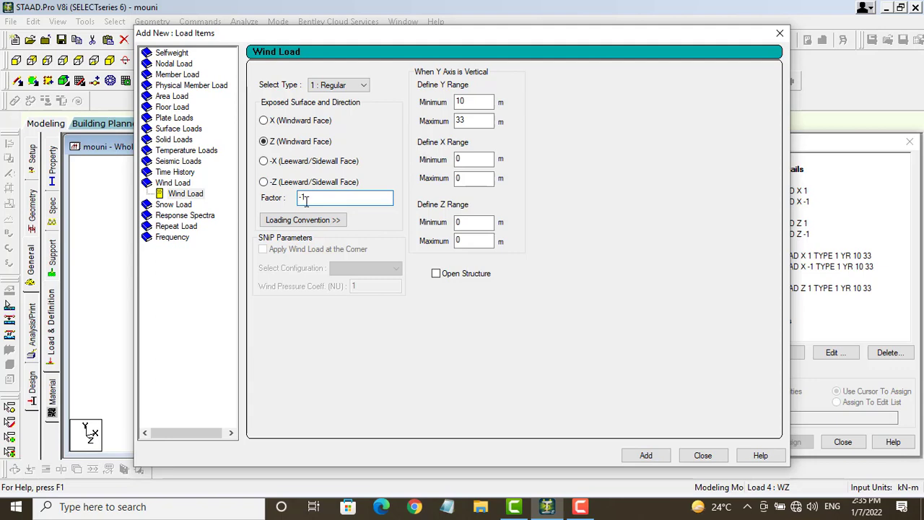
pyautogui.click(647, 456)
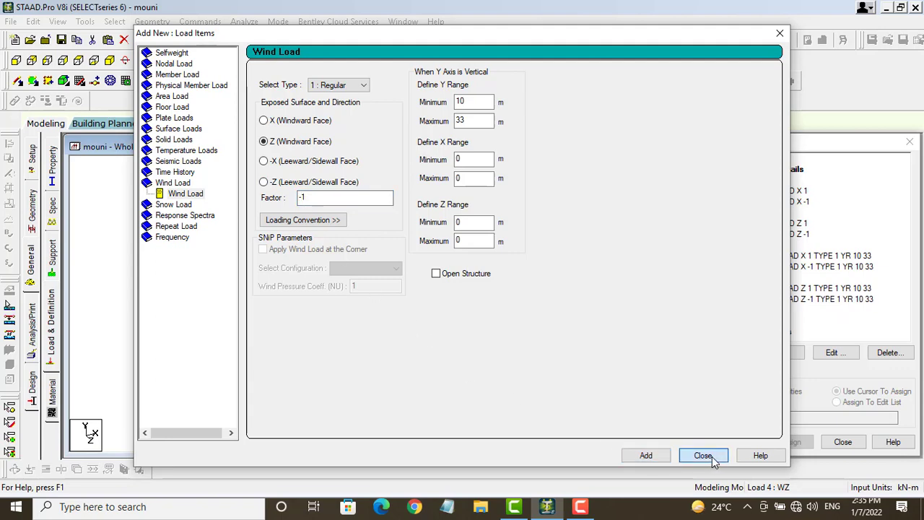
pyautogui.click(703, 455)
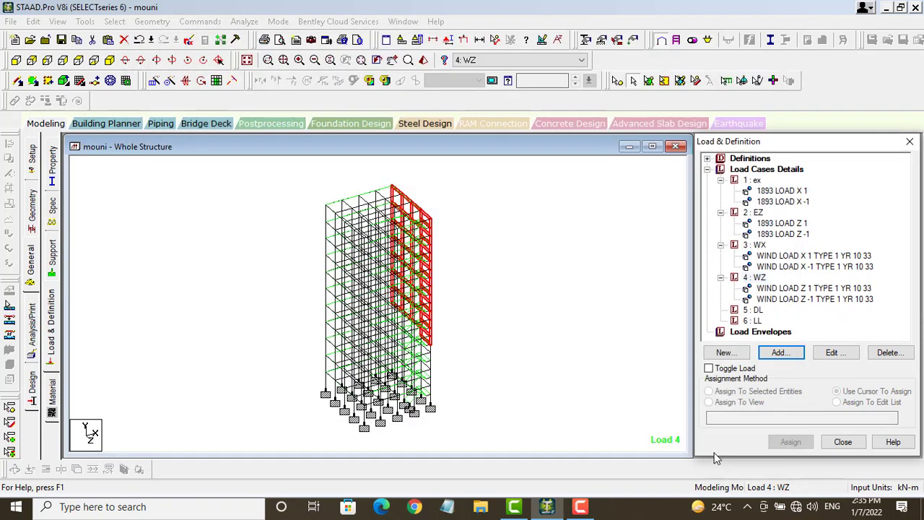
# Step: Add a selfweight load in Y with factor -1 to case 5 DL
pyautogui.click(751, 310)
pyautogui.click(784, 355)
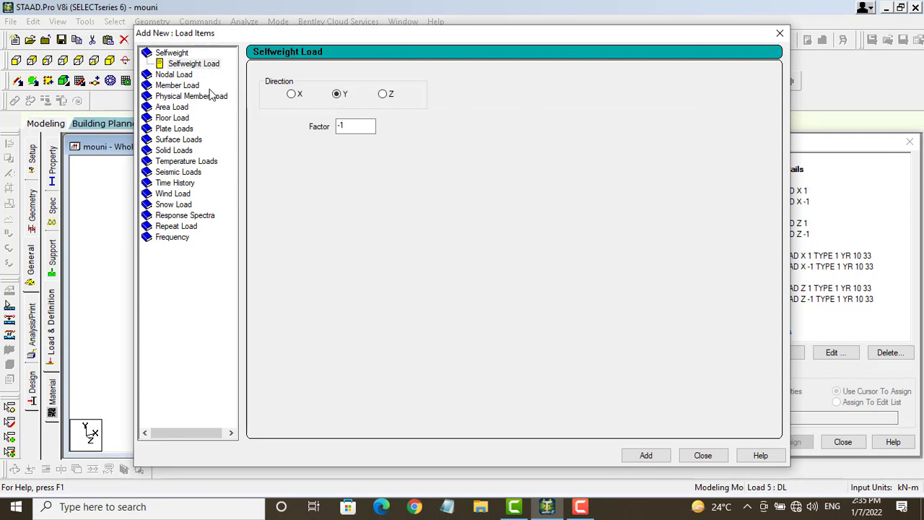
pyautogui.click(740, 20)
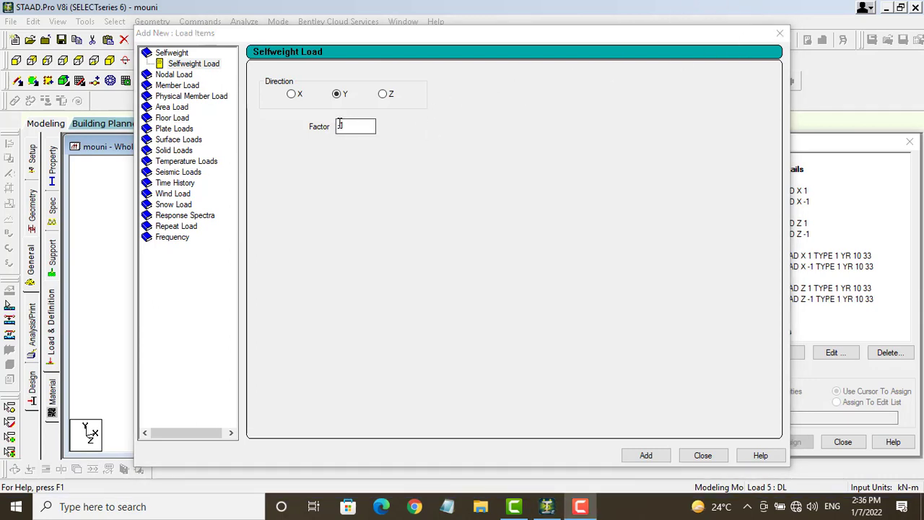
pyautogui.click(656, 456)
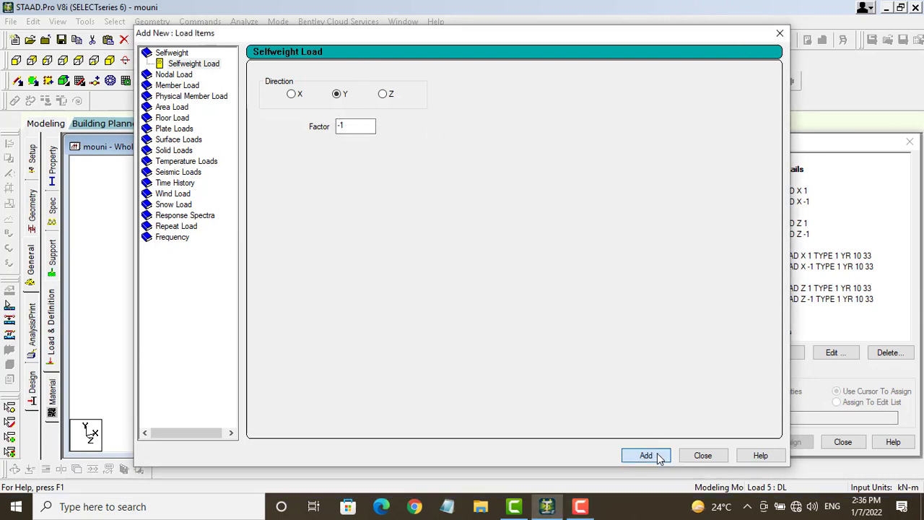
# Step: Add a uniform member load of 13.11 kN/m in GY to the dead load case
pyautogui.click(184, 85)
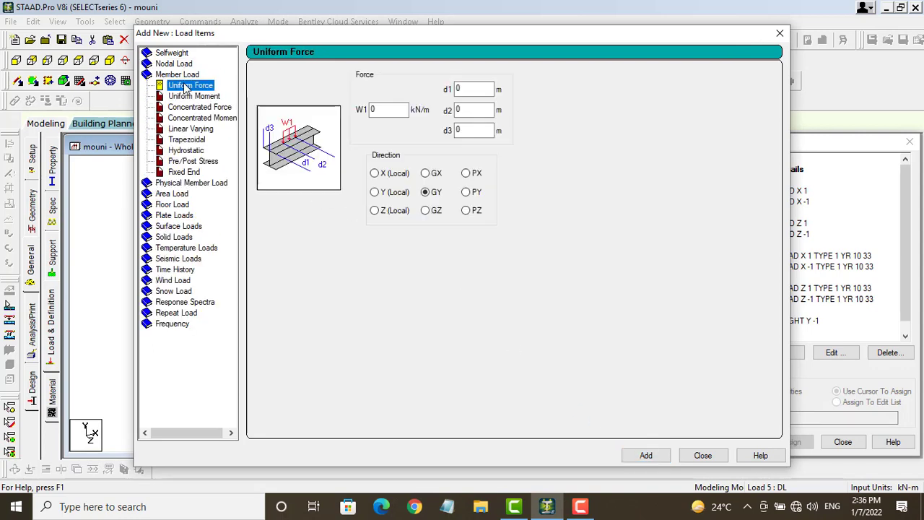
pyautogui.doubleClick(376, 109)
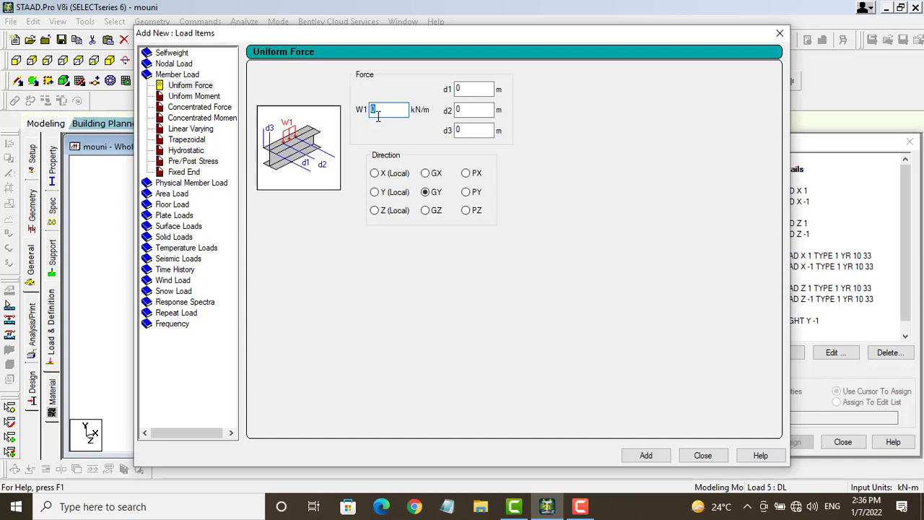
pyautogui.write('11')
pyautogui.click(648, 456)
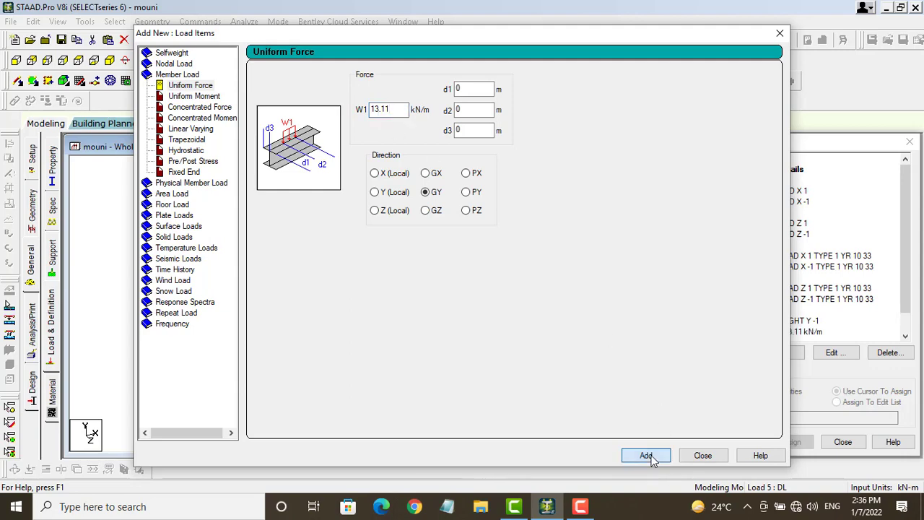
pyautogui.click(701, 455)
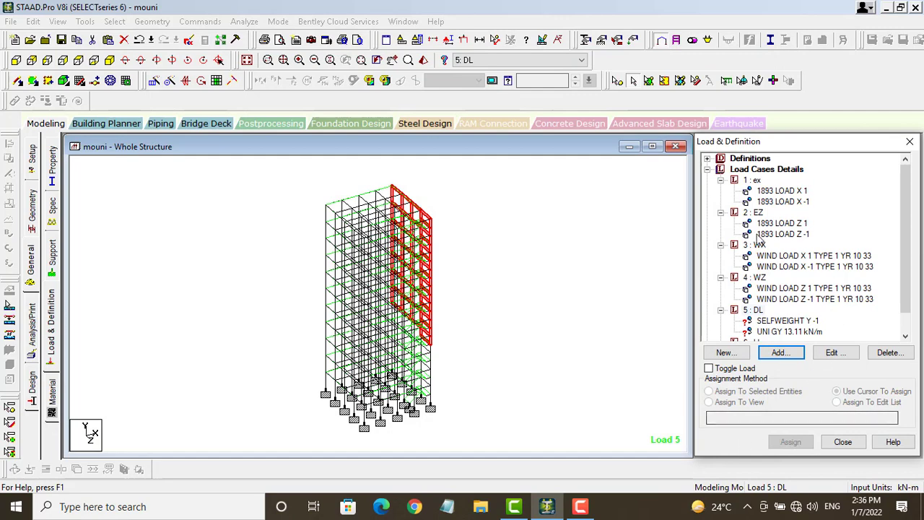
# Step: Give case 6 LL a 3.75 kN/m2 floor load in GY over the Y range 3 to 30 m
pyautogui.scroll(-1, 780, 314)
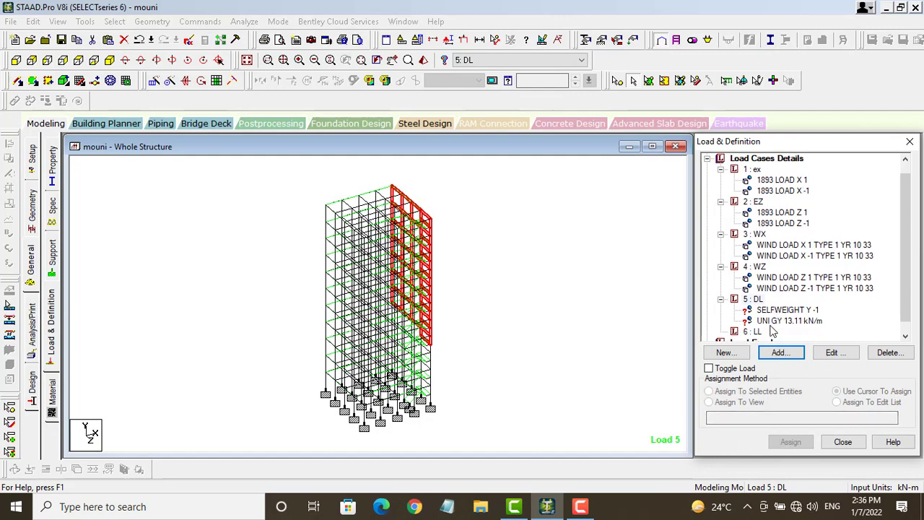
pyautogui.click(756, 333)
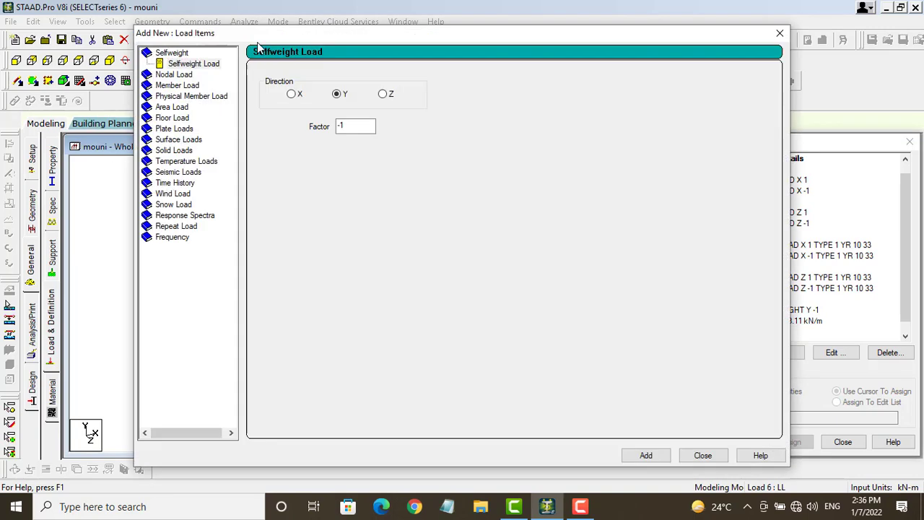
pyautogui.click(173, 118)
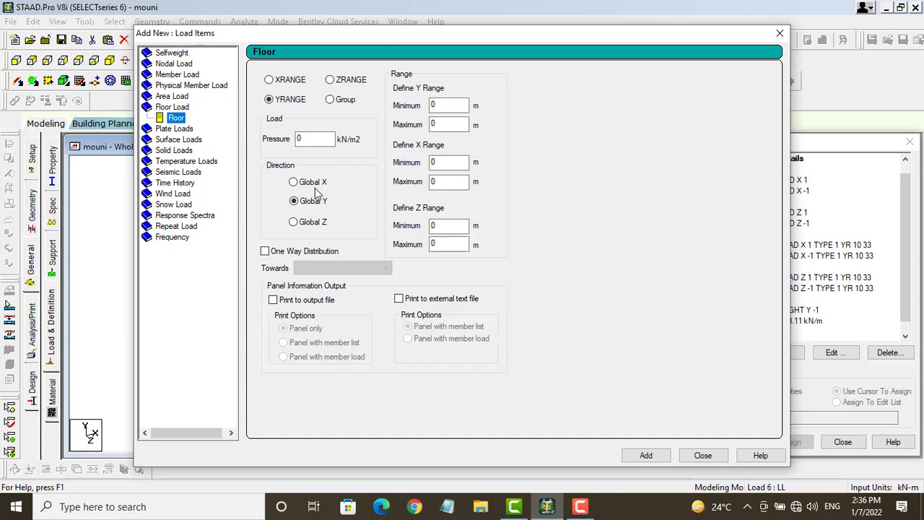
pyautogui.moveTo(305, 141); pyautogui.dragTo(291, 147)
pyautogui.write('3.')
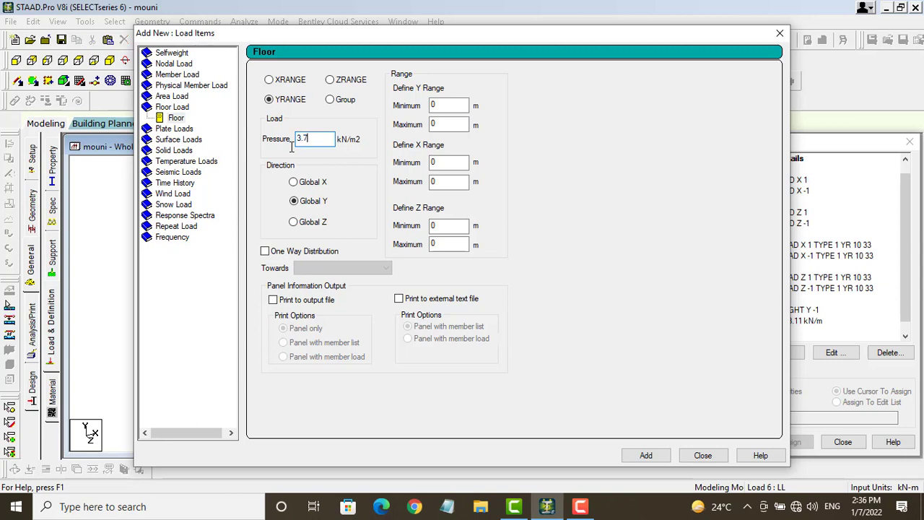
pyautogui.write('75')
pyautogui.click(431, 106)
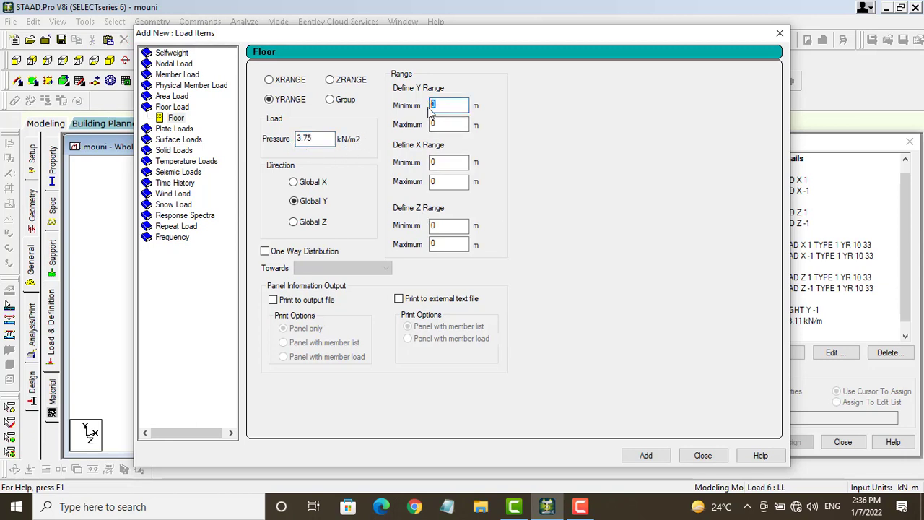
pyautogui.press('Tab')
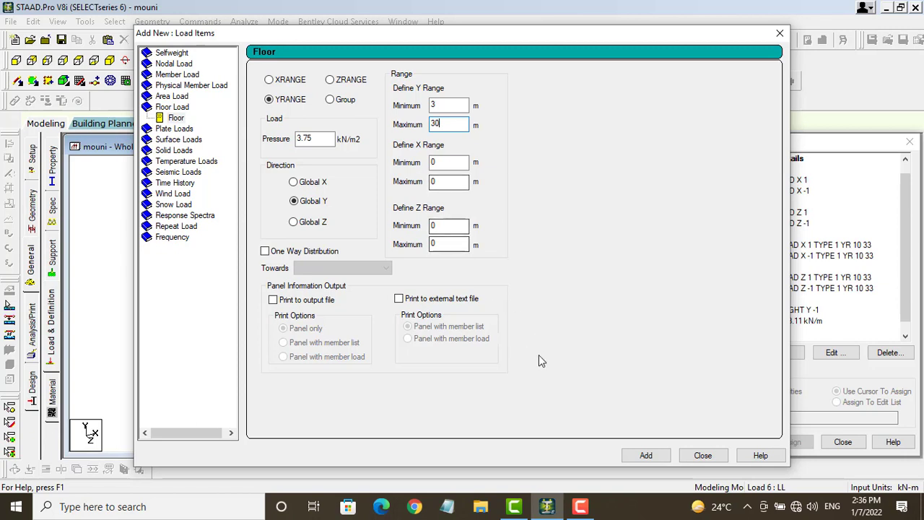
pyautogui.click(648, 456)
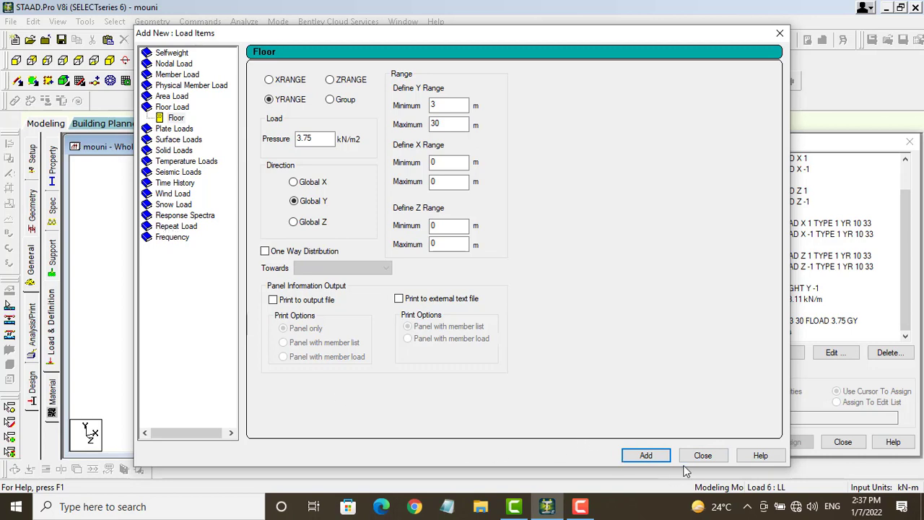
pyautogui.moveTo(447, 124); pyautogui.dragTo(424, 125)
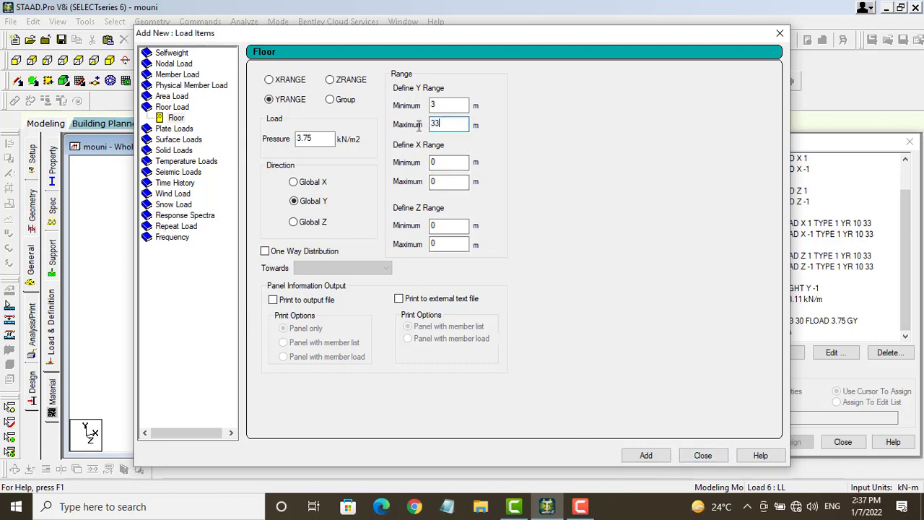
pyautogui.write('33')
pyautogui.click(703, 455)
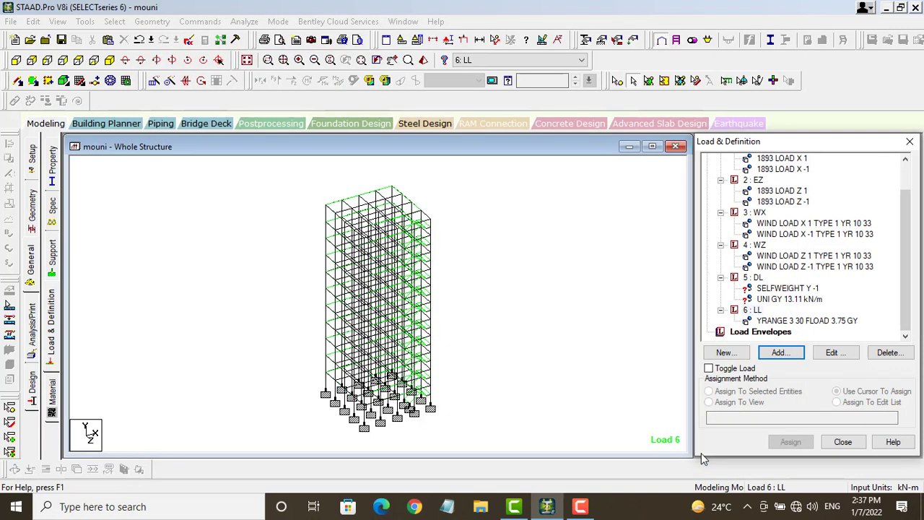
# Step: Assign the UNI GY 13.11 kN/m dead load to all members in view, 1 To 73 and 79 To 808
pyautogui.click(773, 321)
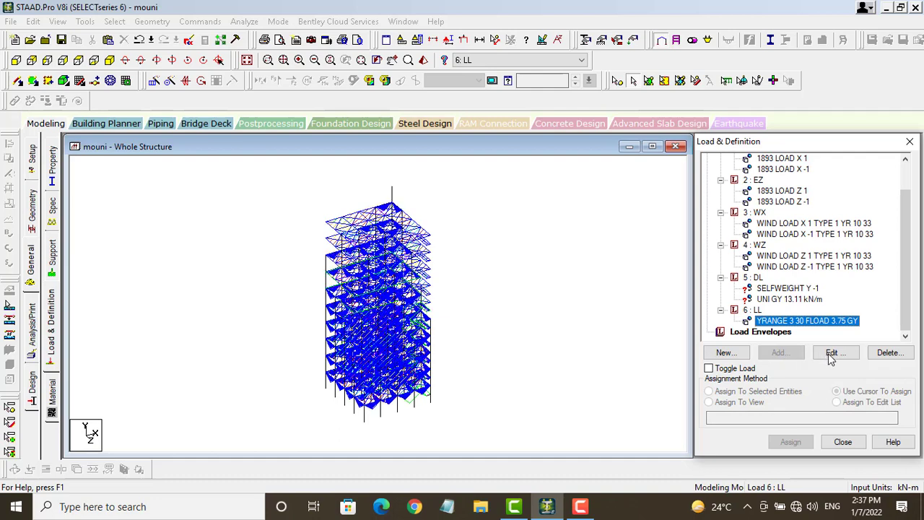
pyautogui.click(830, 357)
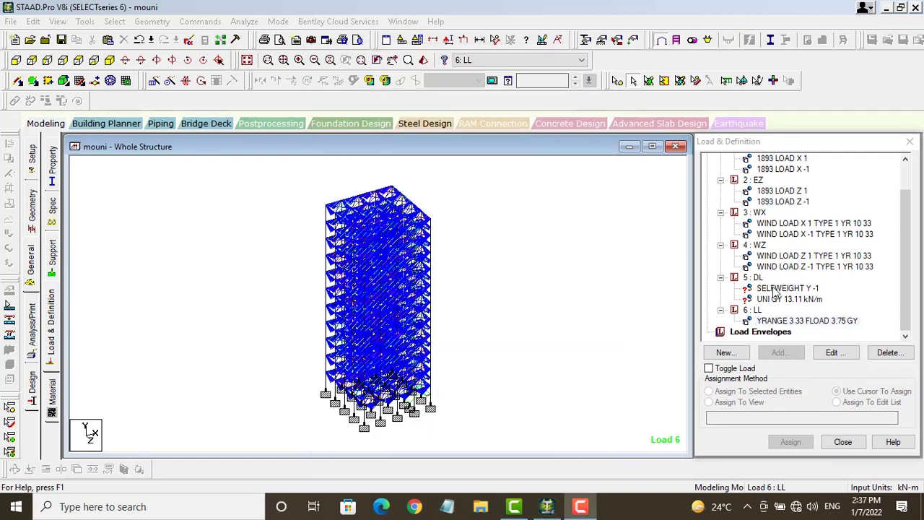
pyautogui.click(776, 288)
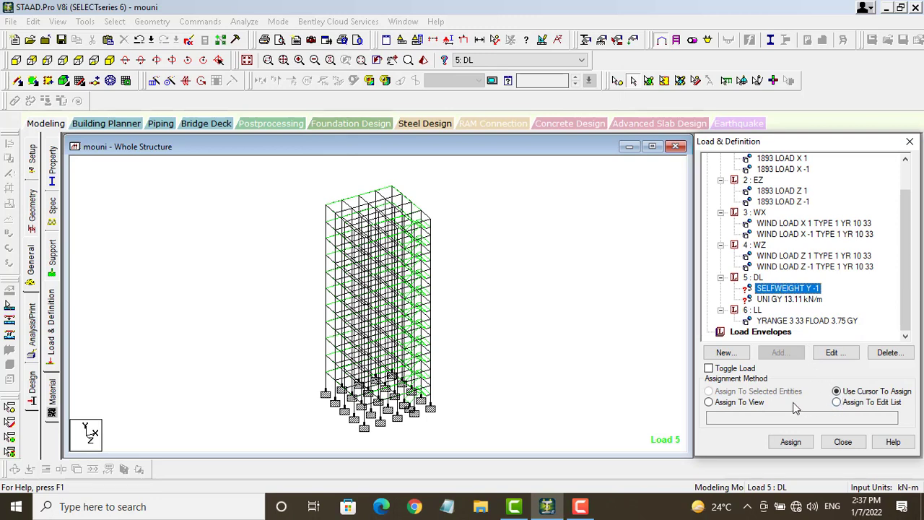
pyautogui.click(792, 442)
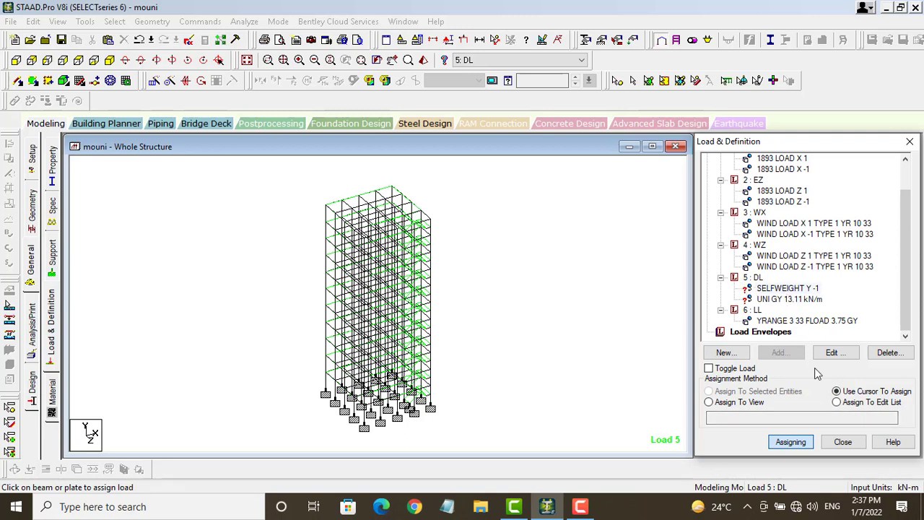
pyautogui.click(710, 403)
pyautogui.click(791, 442)
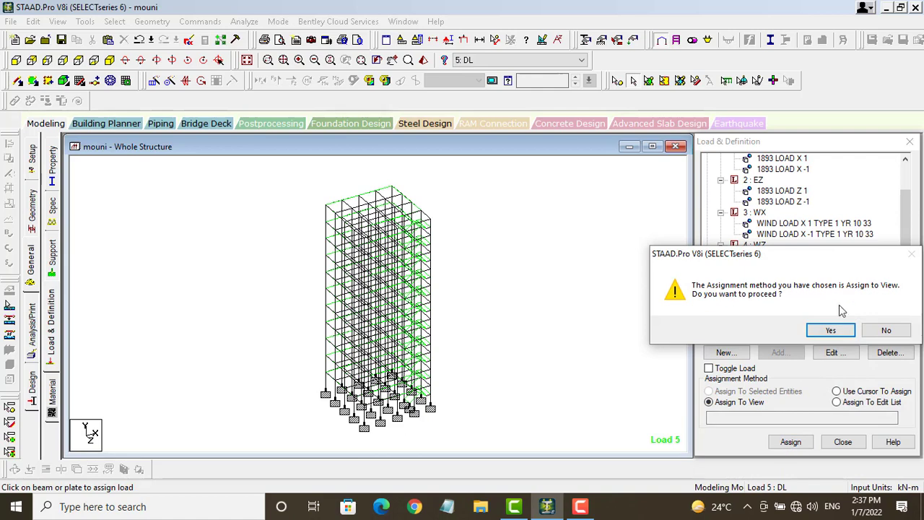
pyautogui.click(829, 330)
pyautogui.click(769, 299)
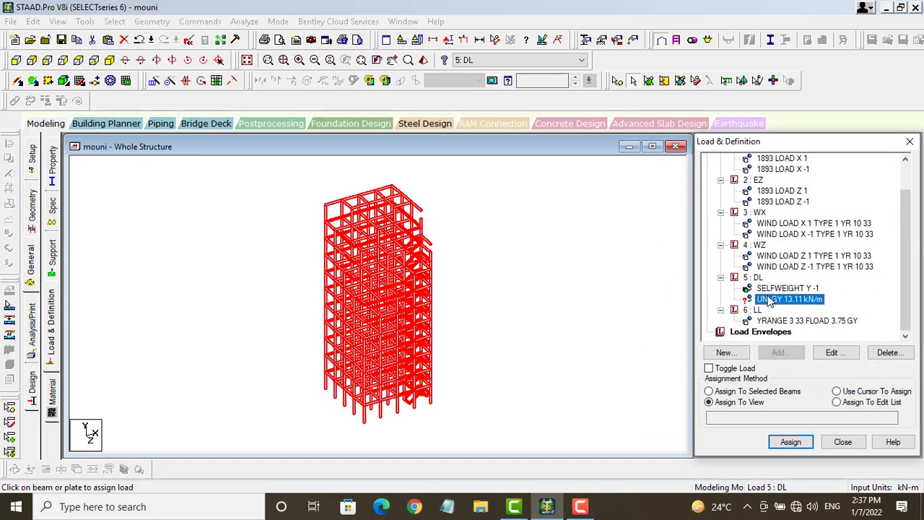
pyautogui.click(791, 442)
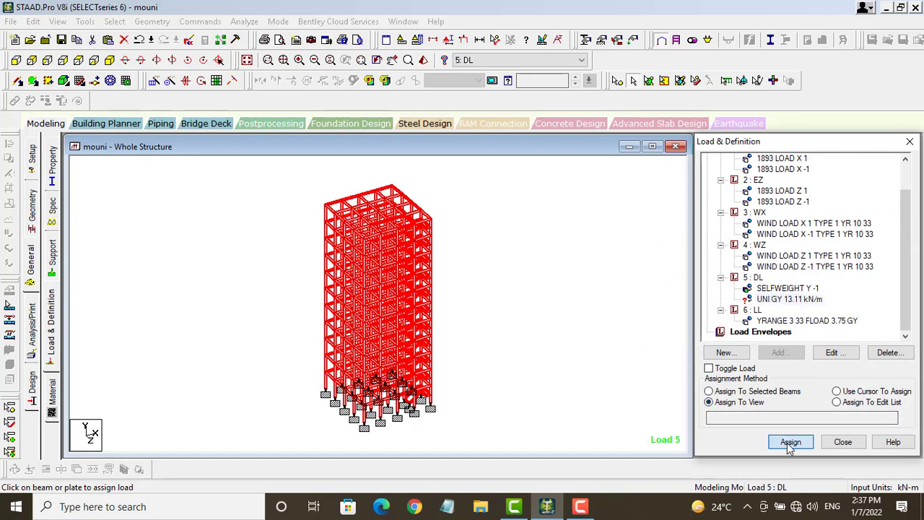
pyautogui.click(830, 331)
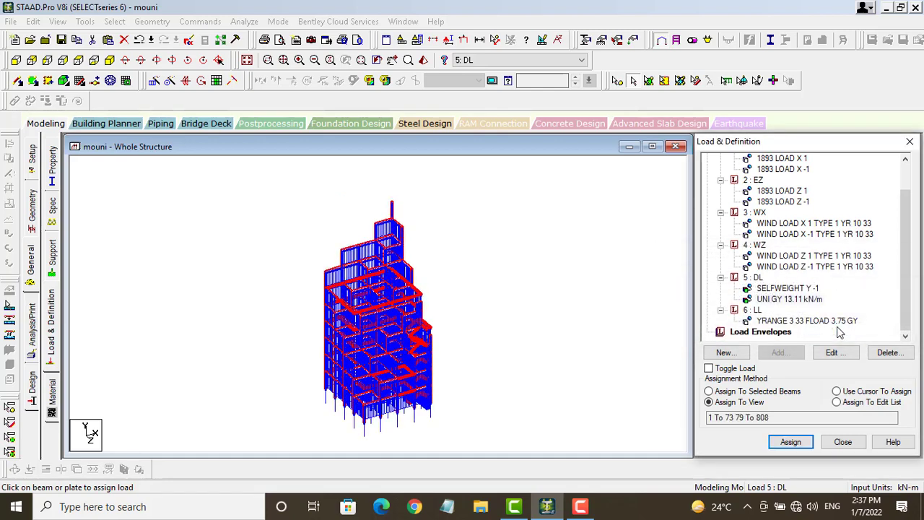
pyautogui.scroll(1, 755, 258)
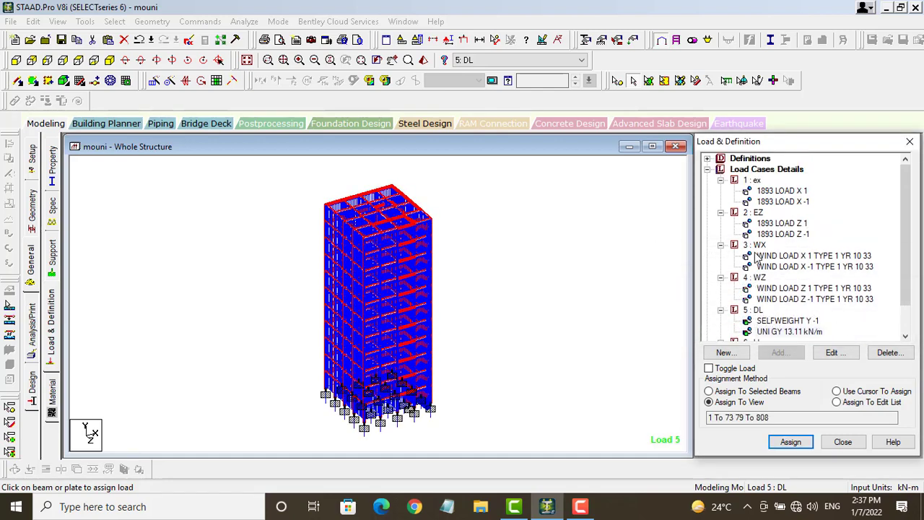
# Step: Preview the seismic loads of cases 1 and 2 and the wind loads of cases 3 and 4
pyautogui.click(789, 191)
pyautogui.click(793, 202)
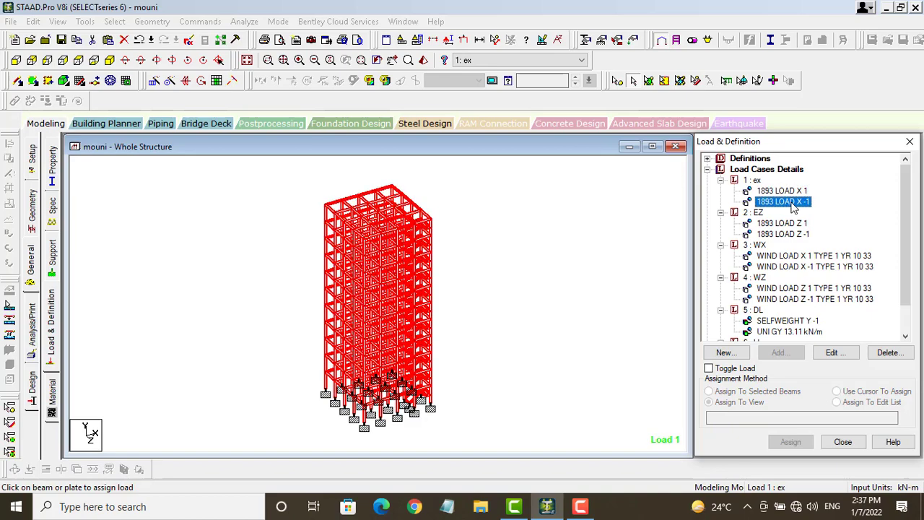
pyautogui.click(801, 224)
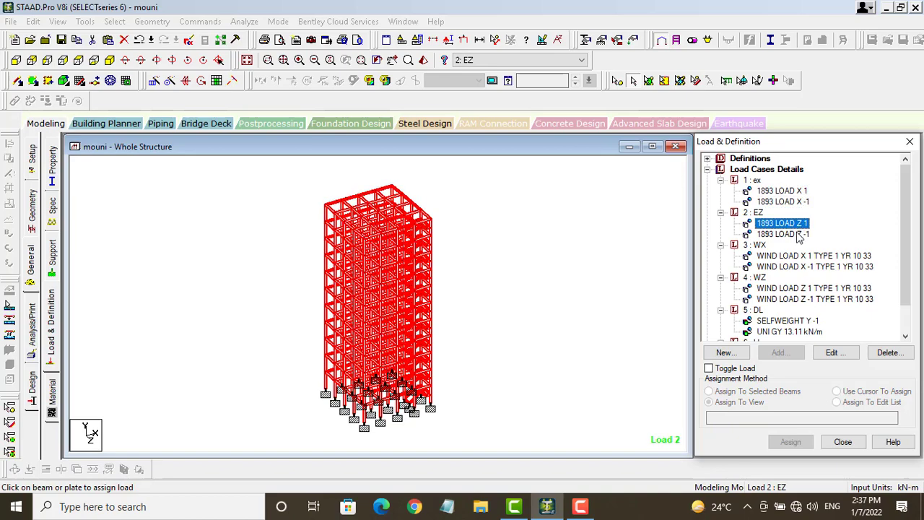
pyautogui.click(794, 234)
pyautogui.click(804, 256)
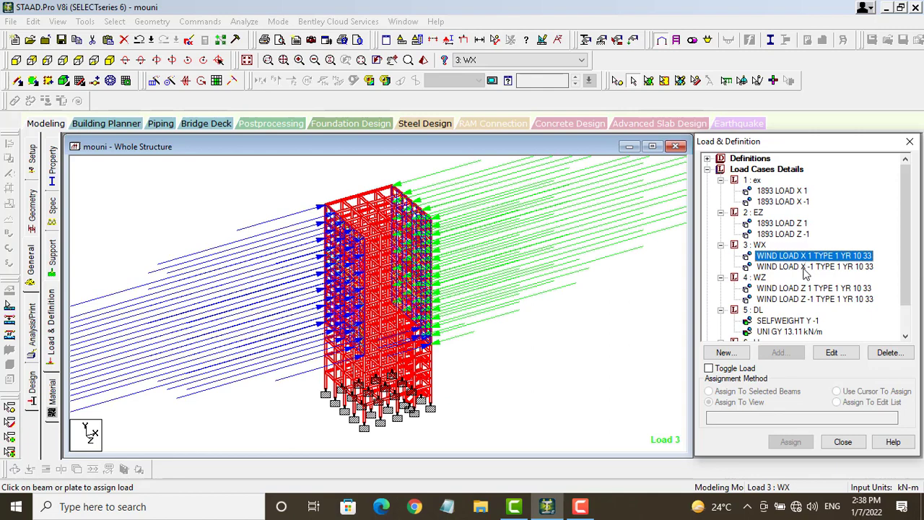
pyautogui.click(782, 267)
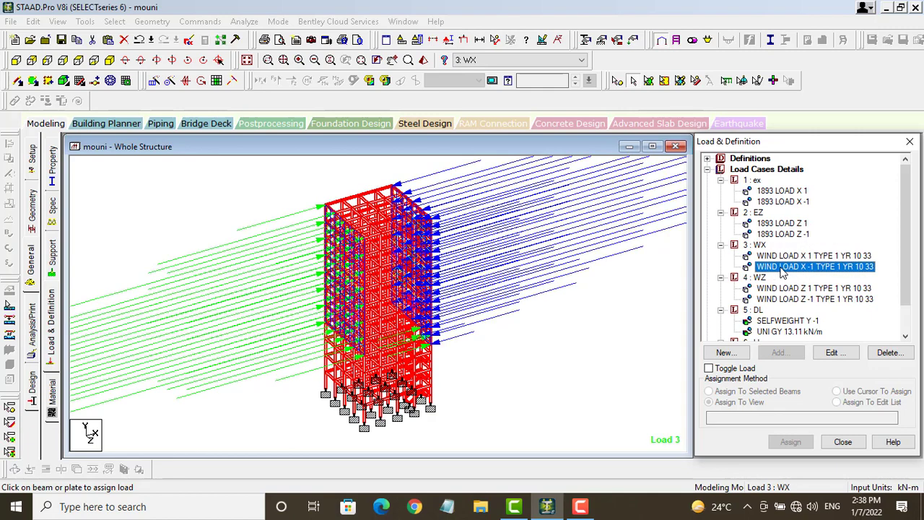
pyautogui.click(799, 289)
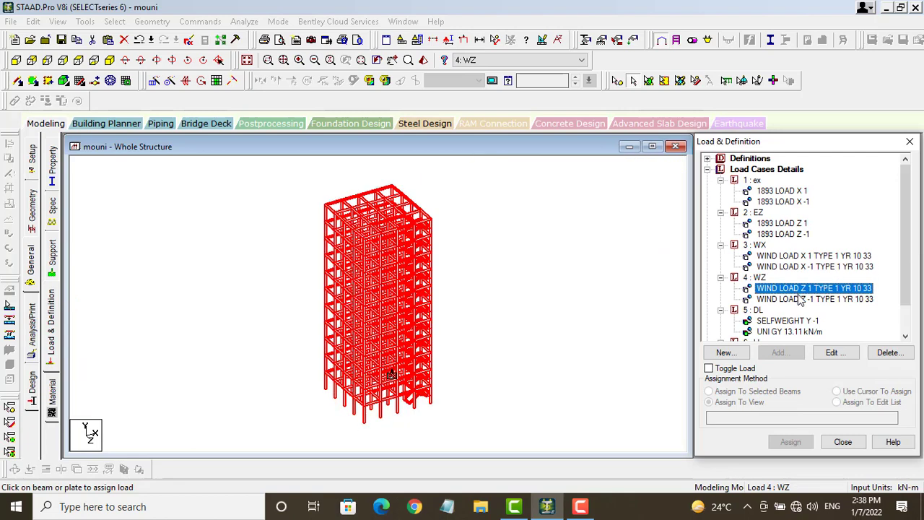
pyautogui.click(799, 299)
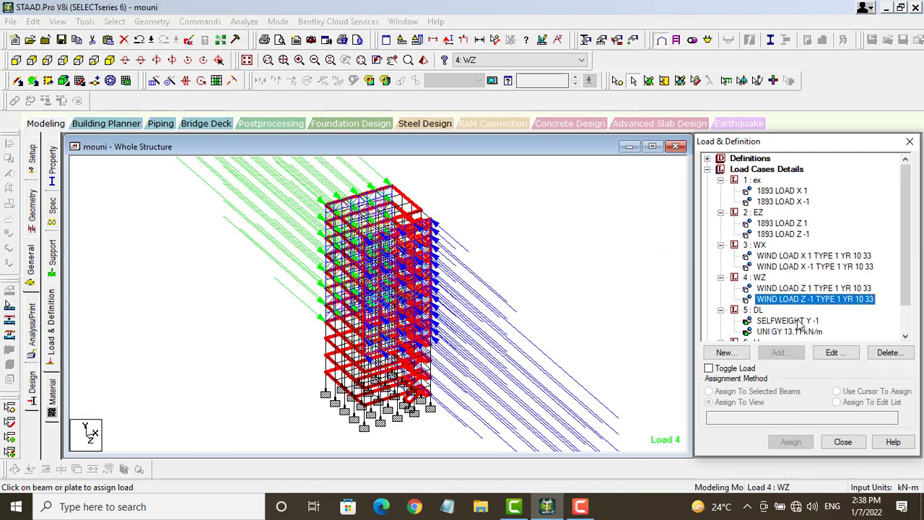
# Step: Preview the selfweight and 13.11 kN/m dead loads and the LL floor load
pyautogui.click(798, 320)
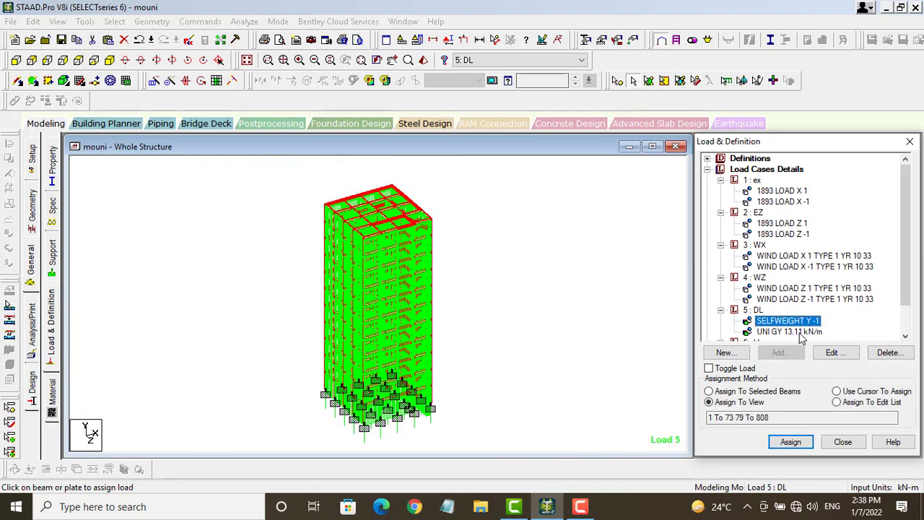
pyautogui.click(798, 332)
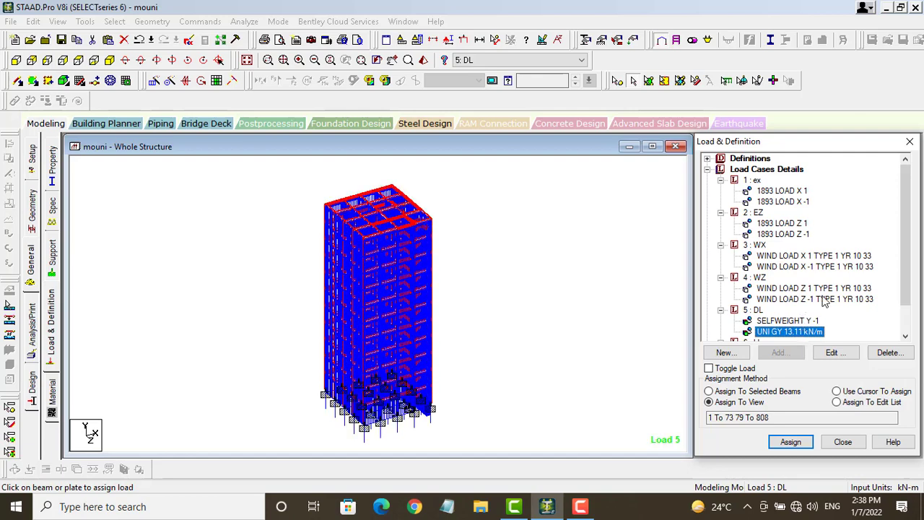
pyautogui.scroll(-1, 816, 317)
pyautogui.click(784, 321)
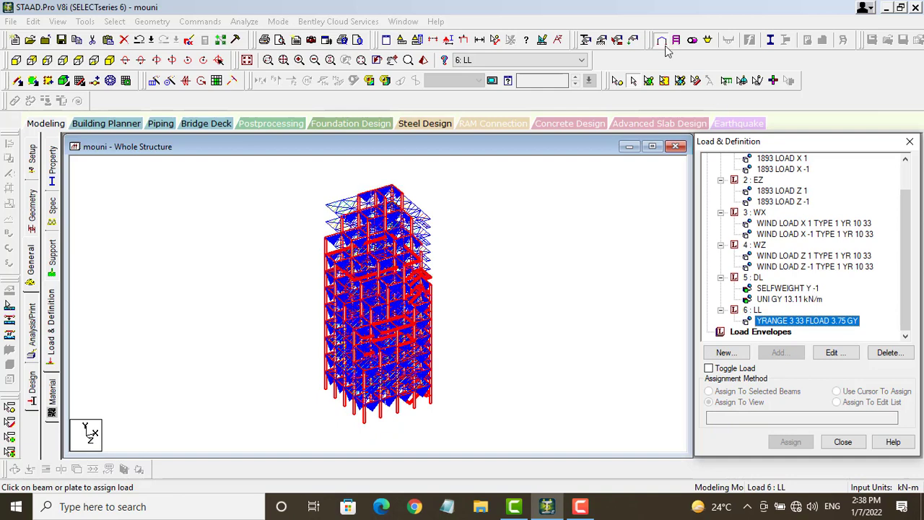
pyautogui.click(751, 41)
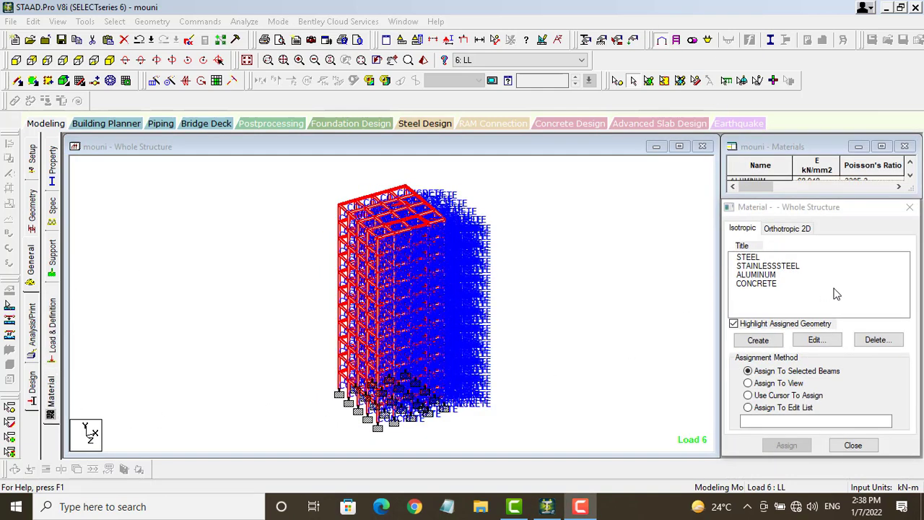
# Step: Assign CONCRETE as the material of members 1 To 73, 77 and 79 To 858
pyautogui.click(769, 284)
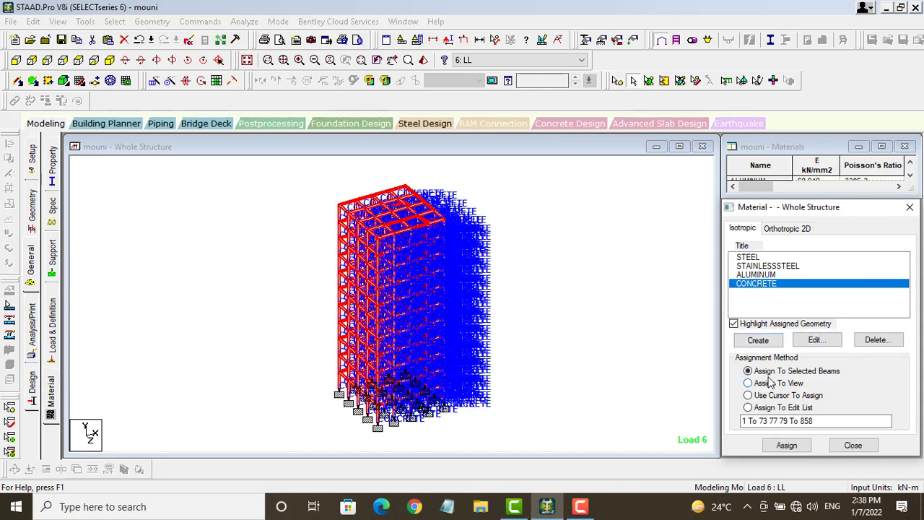
pyautogui.click(786, 446)
pyautogui.click(828, 365)
pyautogui.click(748, 27)
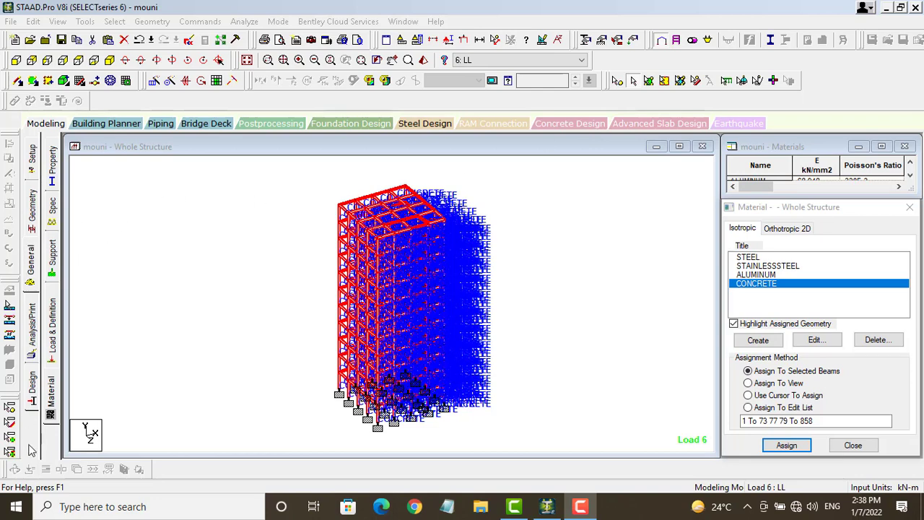
# Step: Add a Perform Analysis command with No Print
pyautogui.click(32, 329)
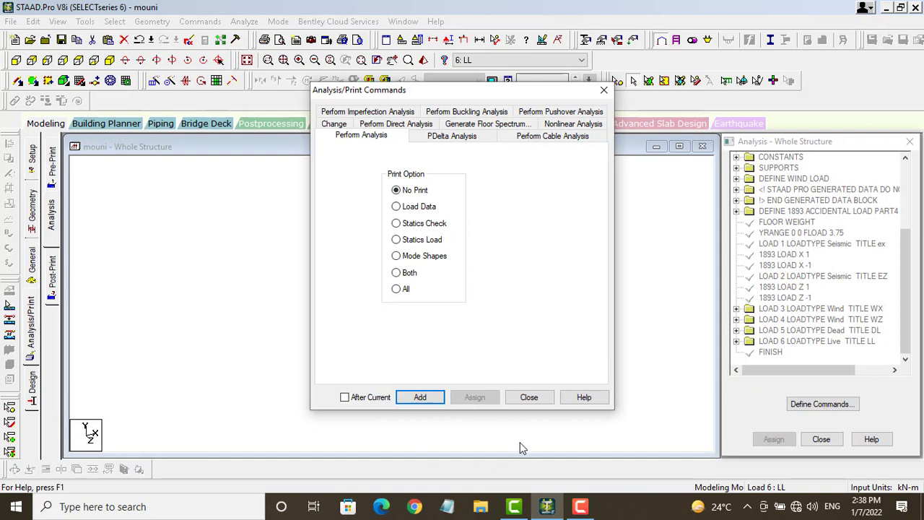
pyautogui.click(420, 398)
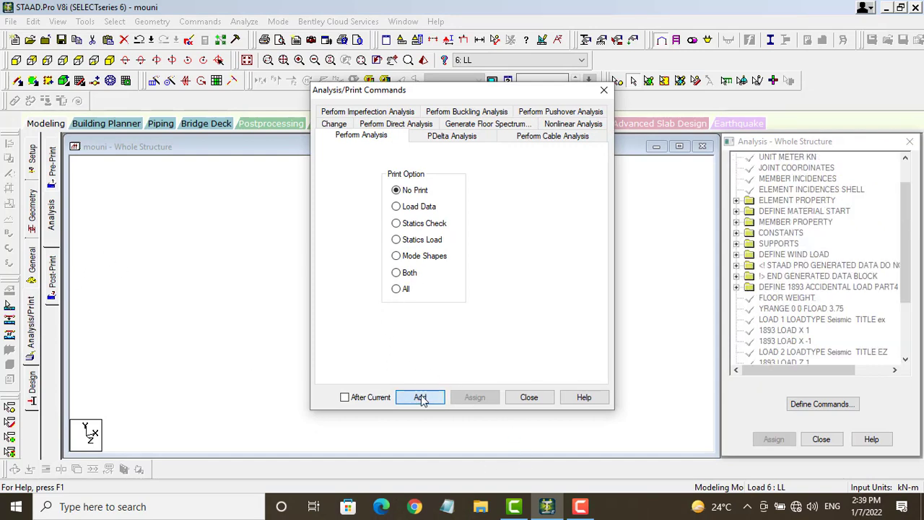
pyautogui.click(540, 398)
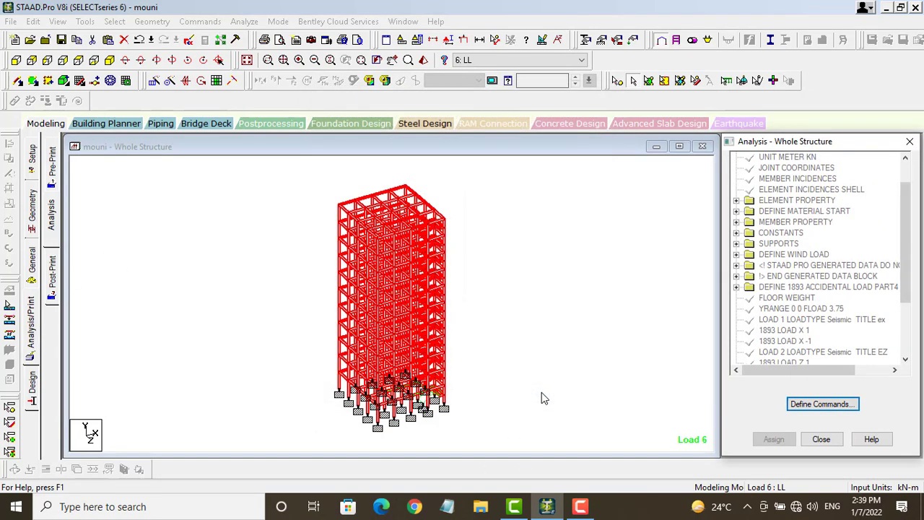
# Step: Run the analysis, saving the modified model when warned
pyautogui.click(244, 21)
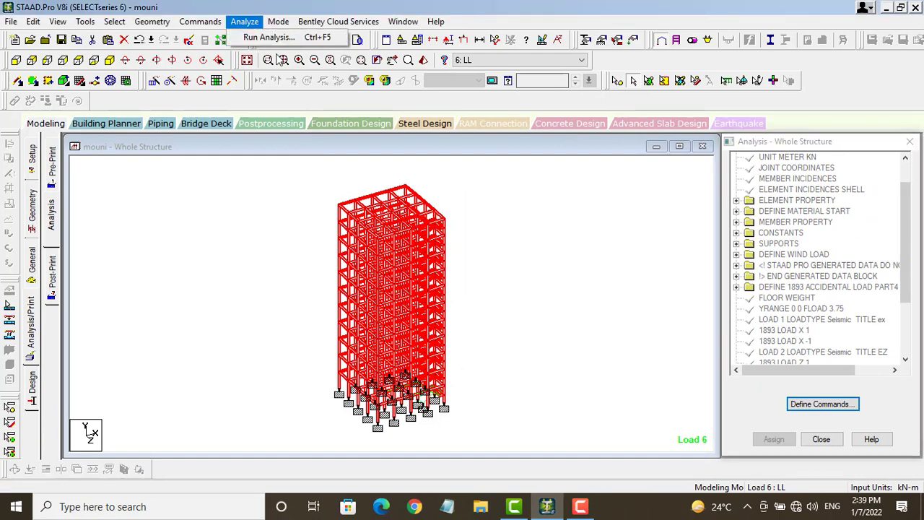
pyautogui.click(273, 37)
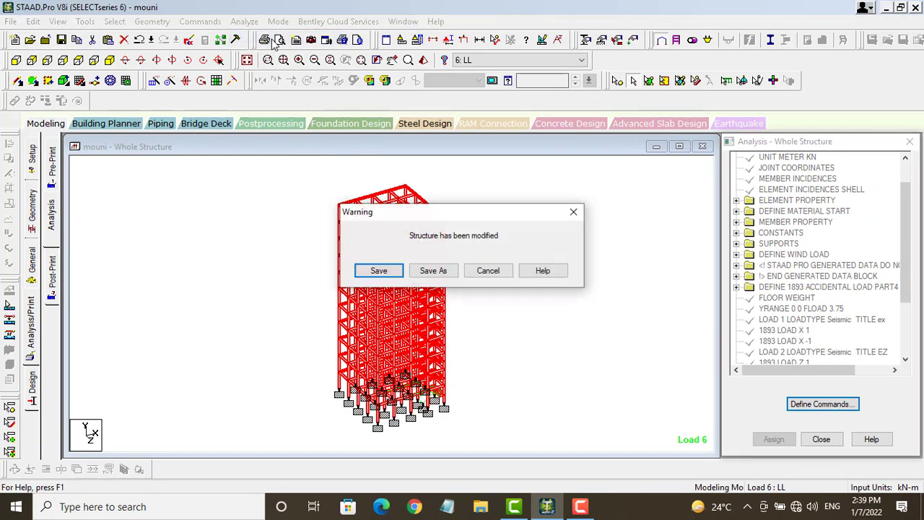
pyautogui.click(395, 270)
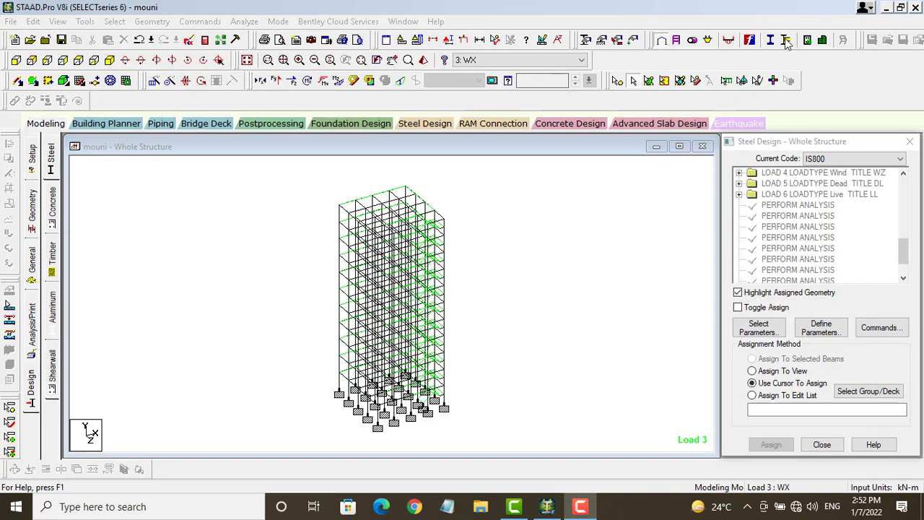
# Step: Replace the IS456 parameter selection with FC, FYMAIN, FYSEC, MAXMAIN, MAXSEC, MD1, MD2, MINMAIN and MINSEC
pyautogui.click(30, 381)
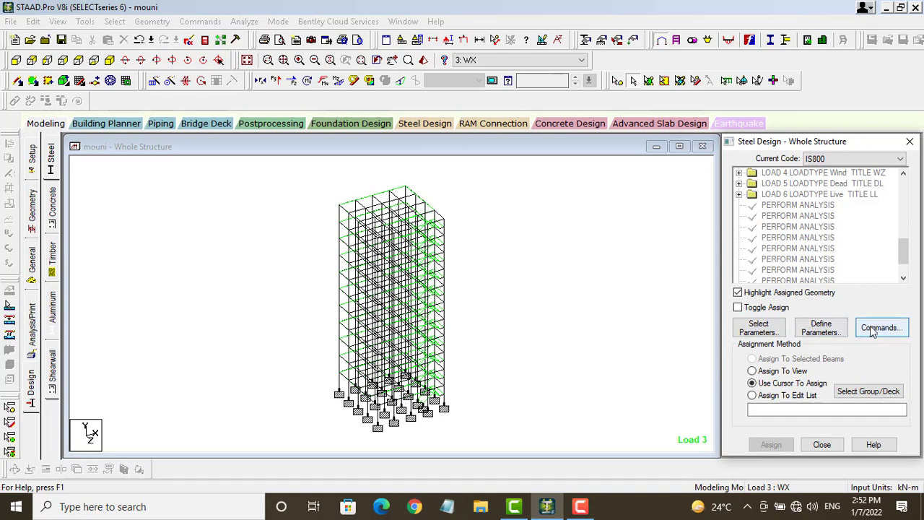
pyautogui.click(823, 329)
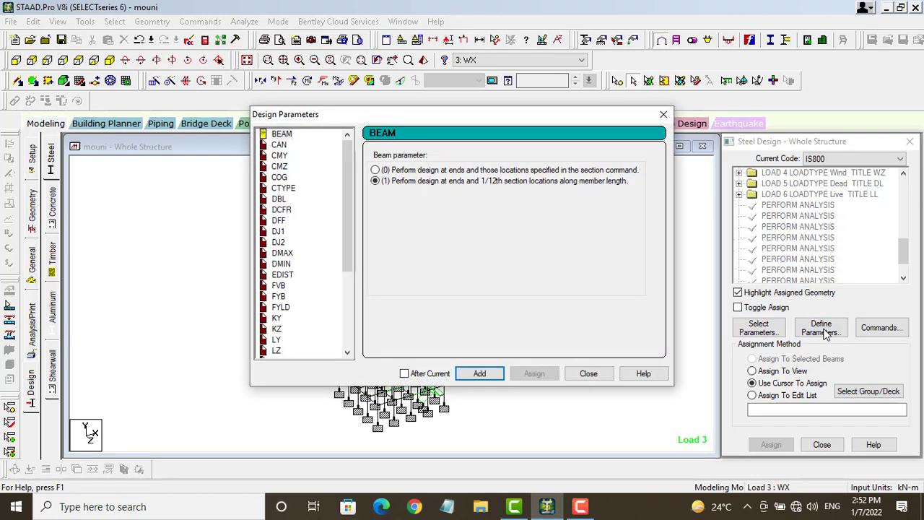
pyautogui.click(663, 115)
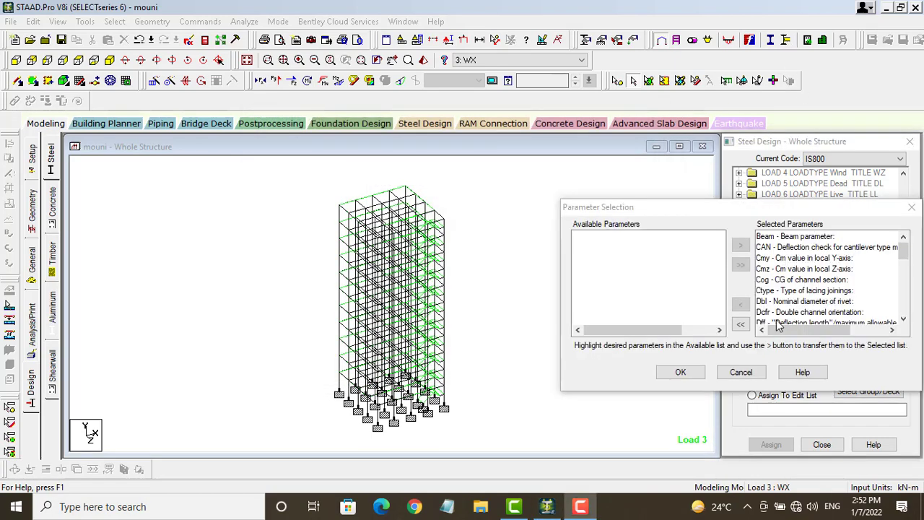
pyautogui.click(741, 325)
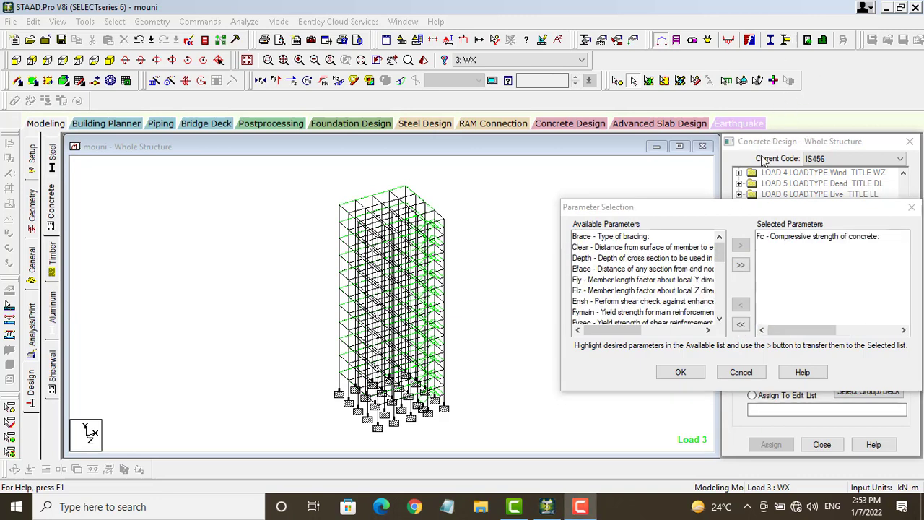
pyautogui.doubleClick(616, 313)
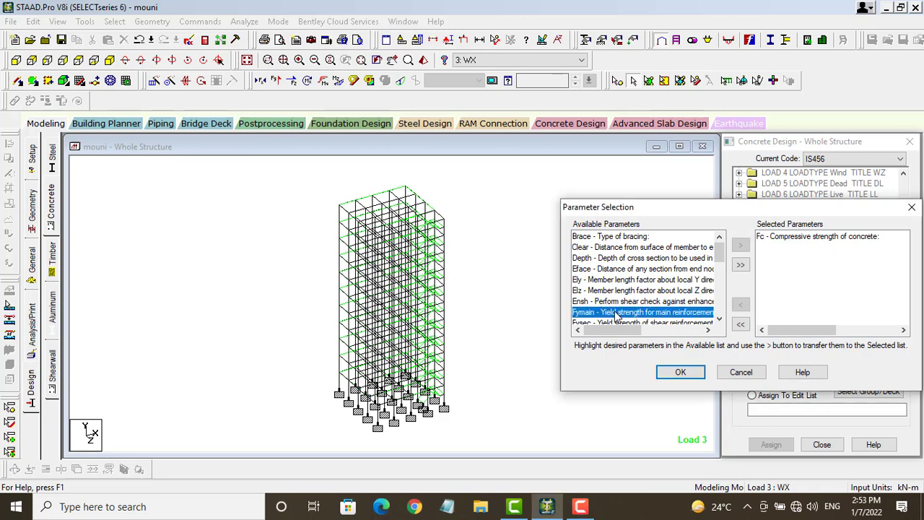
pyautogui.doubleClick(616, 313)
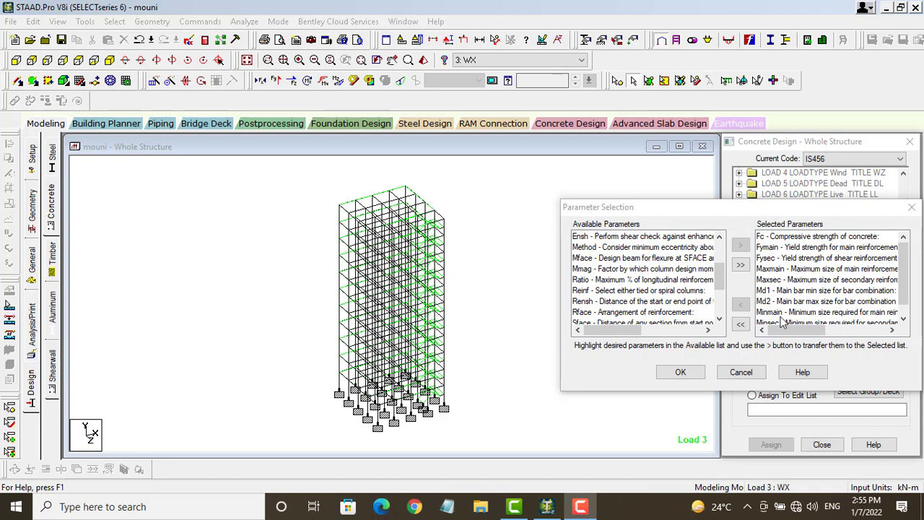
pyautogui.click(684, 372)
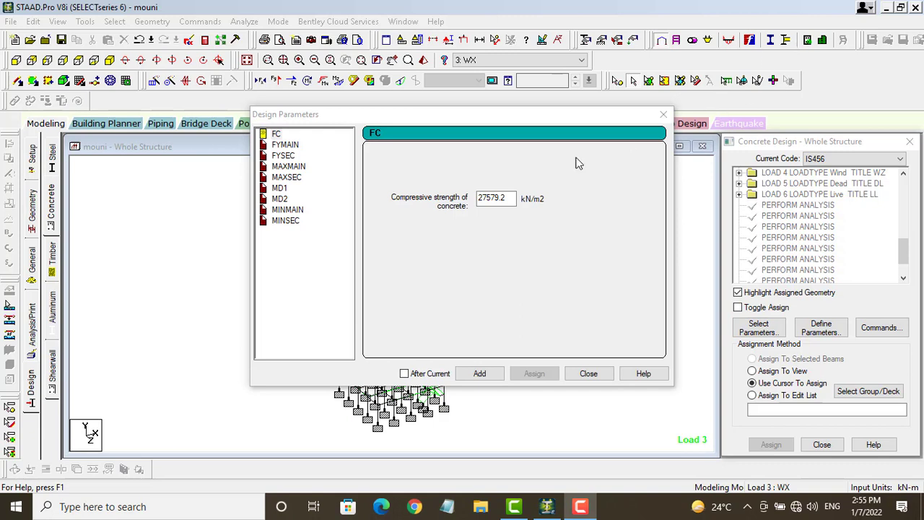
# Step: Add FC concrete strength at 30000 kN/m2, replacing 27579.2
pyautogui.click(275, 135)
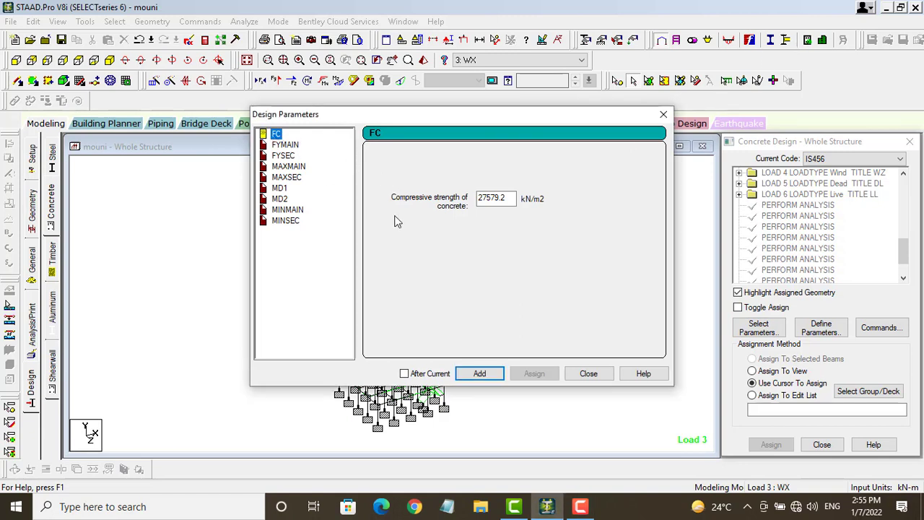
pyautogui.moveTo(514, 198); pyautogui.dragTo(473, 200)
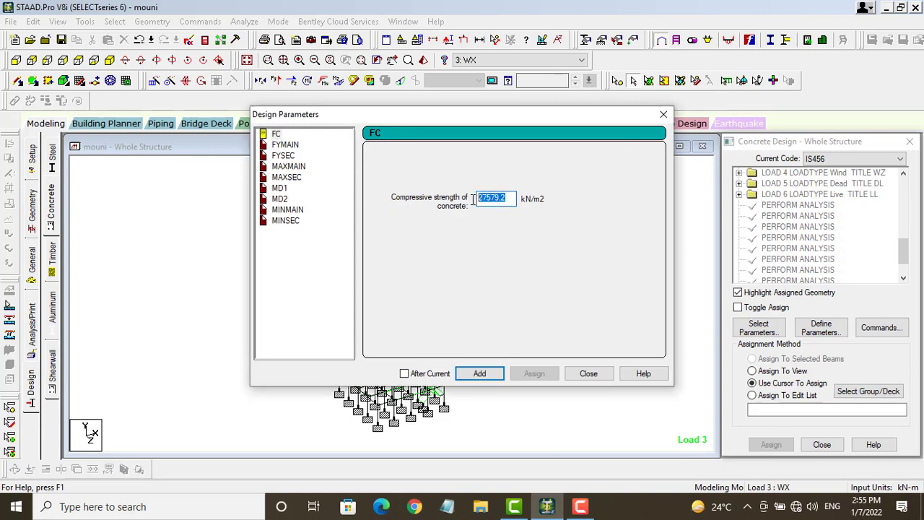
pyautogui.write('30000')
pyautogui.click(489, 374)
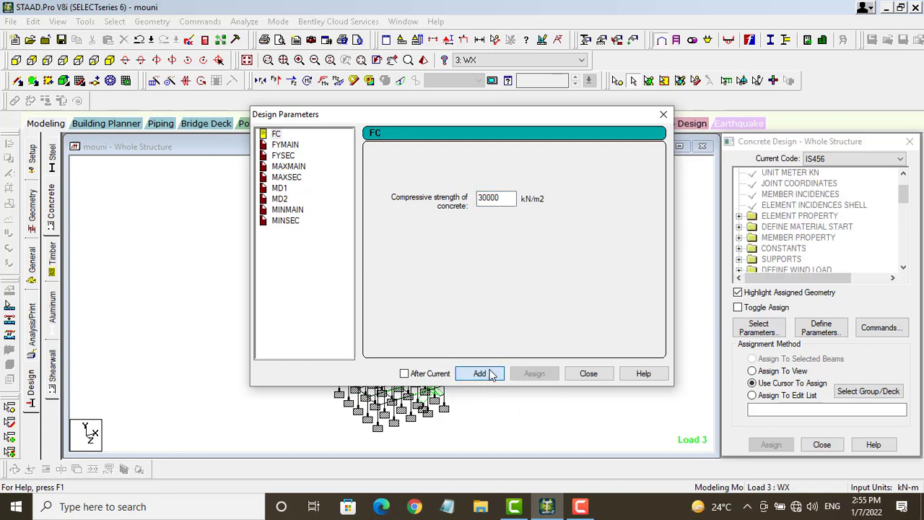
# Step: Add FYMAIN and FYSEC reinforcement yield strengths, each at 500000 kN/m2
pyautogui.click(285, 145)
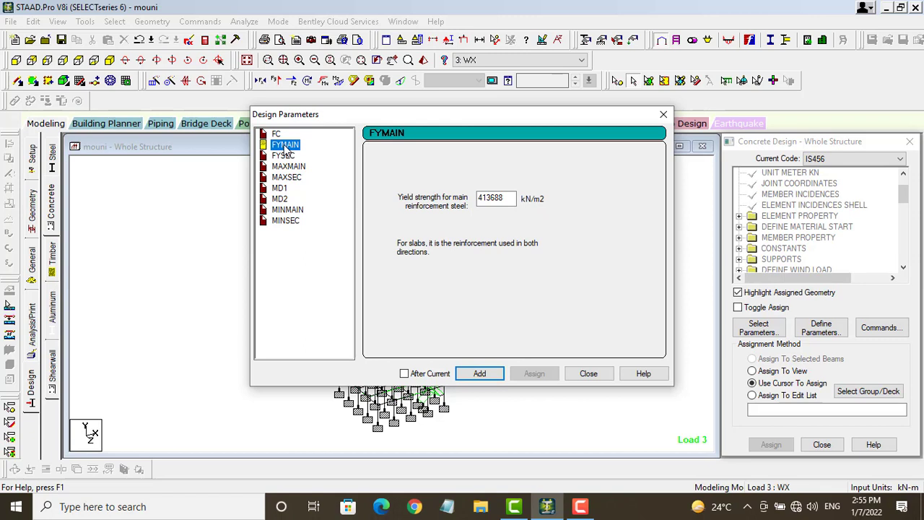
pyautogui.moveTo(508, 198); pyautogui.dragTo(480, 196)
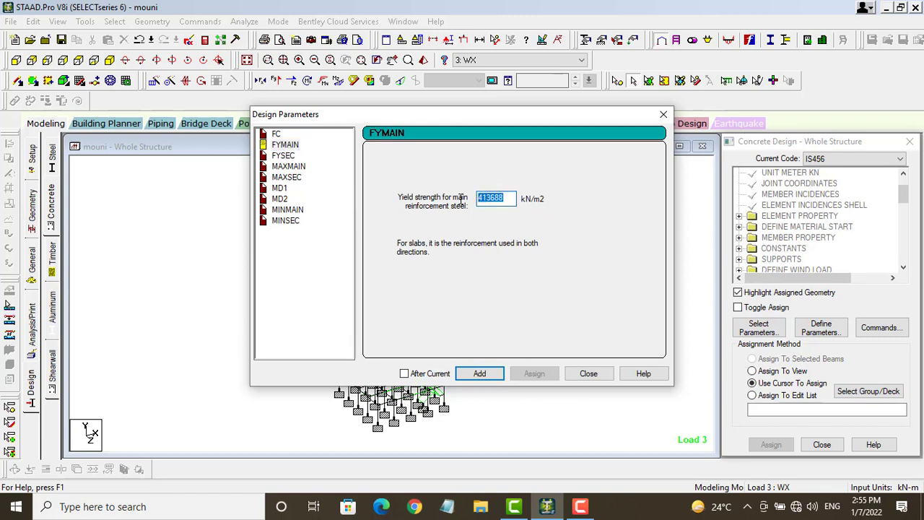
pyautogui.write('500000')
pyautogui.click(479, 373)
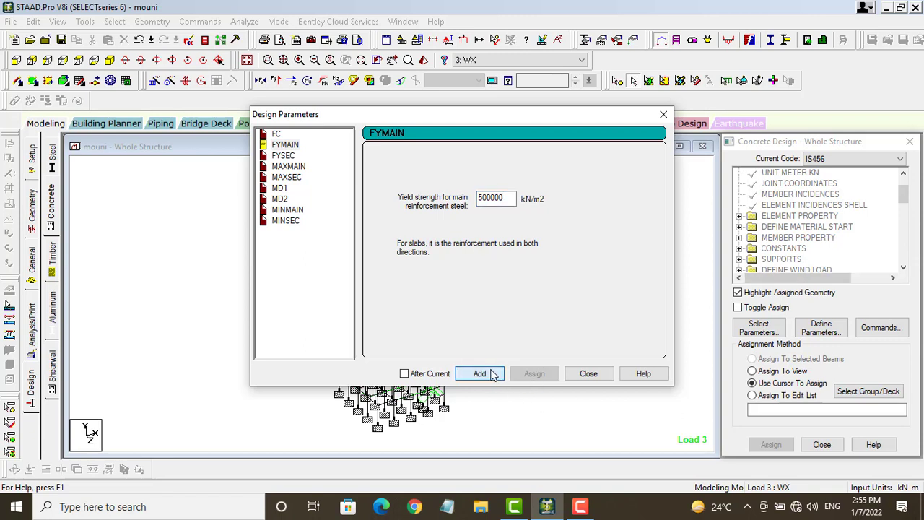
pyautogui.click(282, 155)
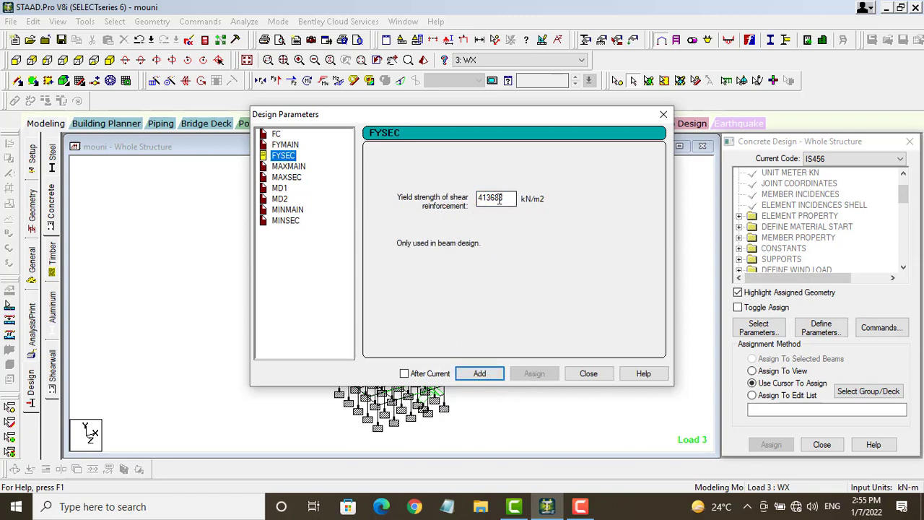
pyautogui.moveTo(503, 198); pyautogui.dragTo(479, 200)
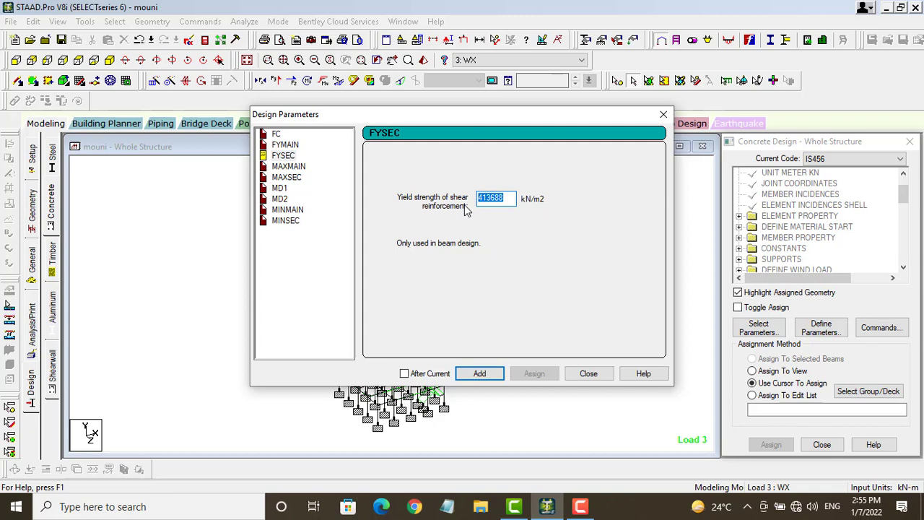
pyautogui.press('BackSpace')
pyautogui.write('500000')
pyautogui.click(491, 373)
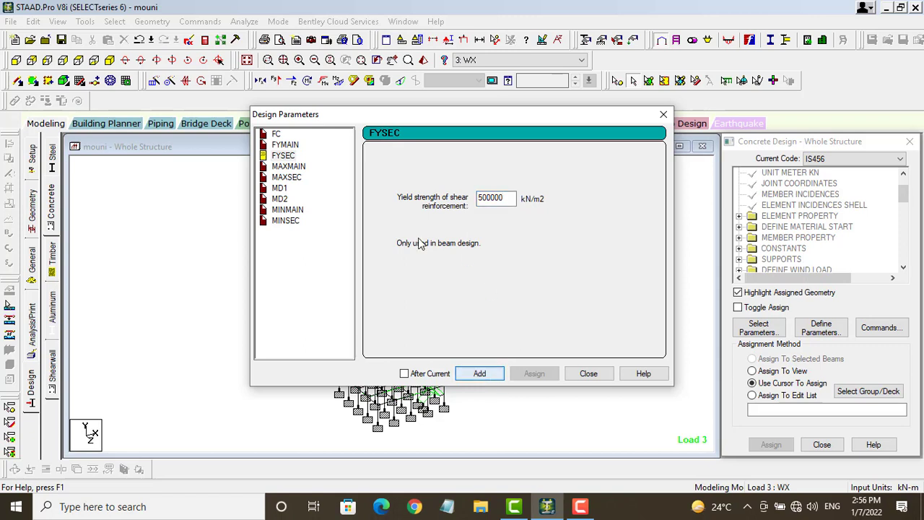
# Step: Add MAXMAIN and MAXSEC maximum bar sizes, both at 25 mm
pyautogui.click(296, 168)
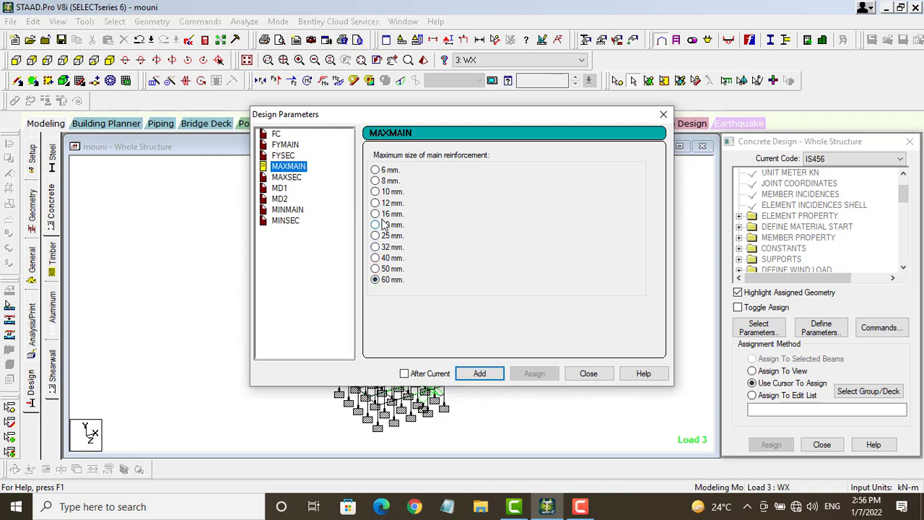
pyautogui.click(375, 236)
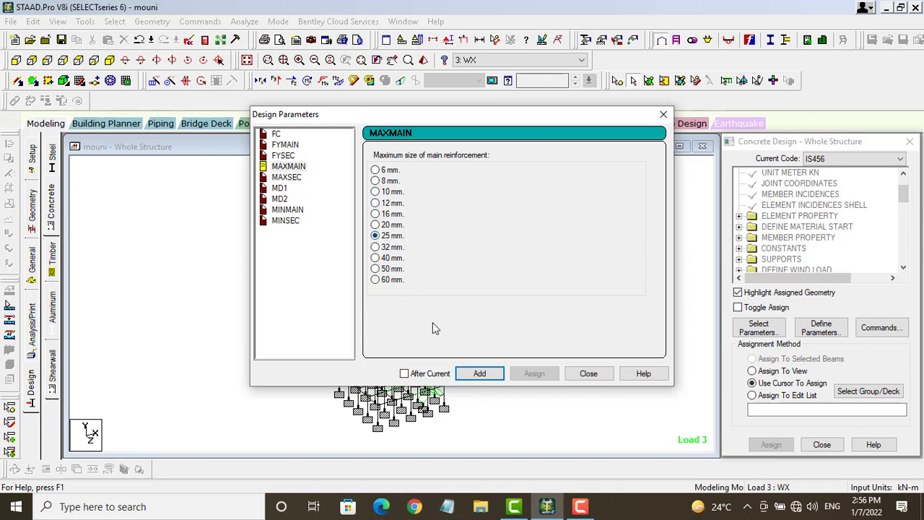
pyautogui.click(477, 375)
pyautogui.click(287, 179)
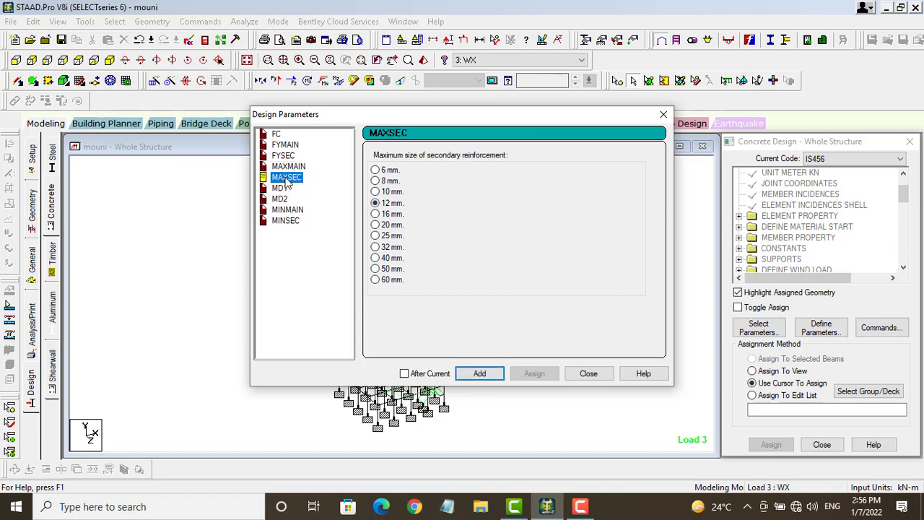
pyautogui.click(376, 237)
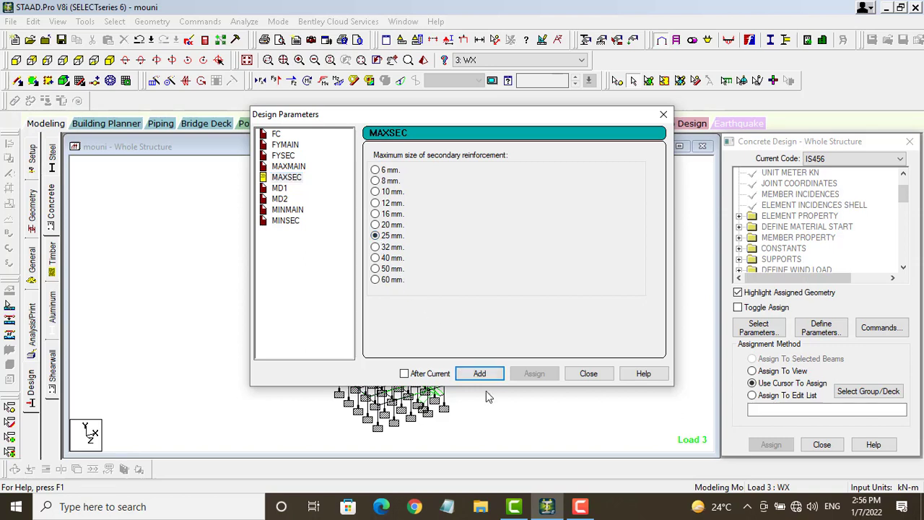
pyautogui.click(479, 374)
# Step: Try adding MD1 at 16 mm, dismiss the missing-MD2 error, and reselect 16 mm
pyautogui.click(281, 190)
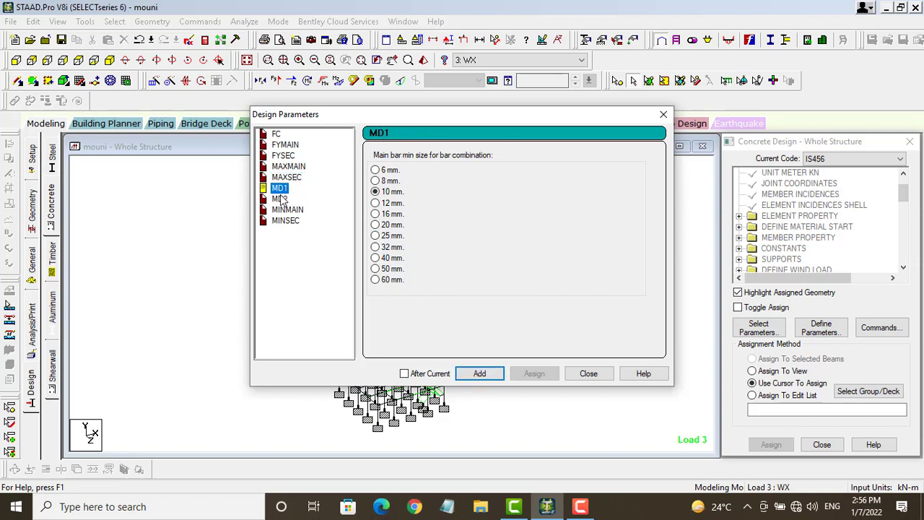
pyautogui.click(375, 214)
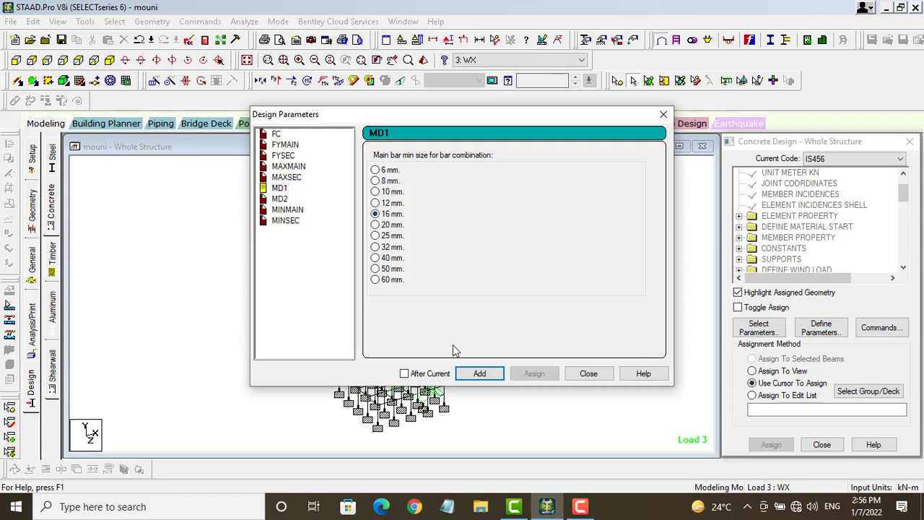
pyautogui.click(480, 374)
pyautogui.click(278, 190)
pyautogui.click(480, 373)
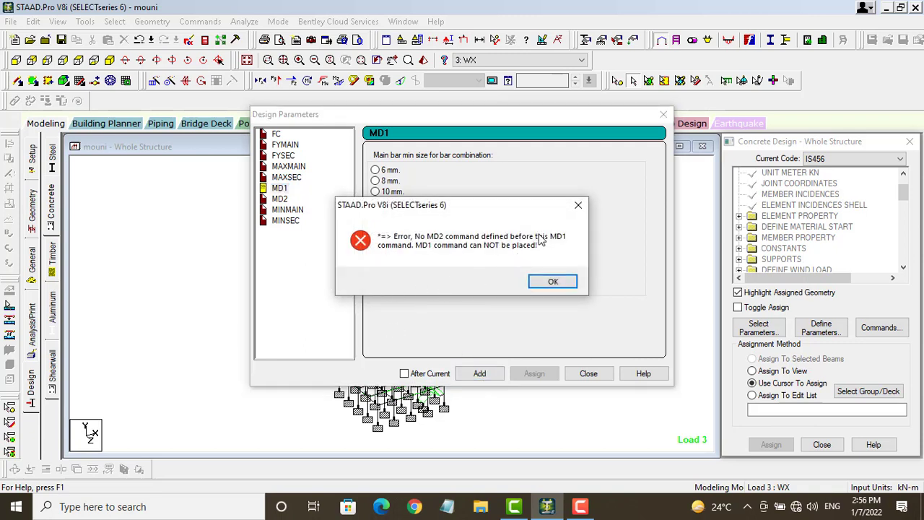
pyautogui.click(552, 283)
pyautogui.click(375, 215)
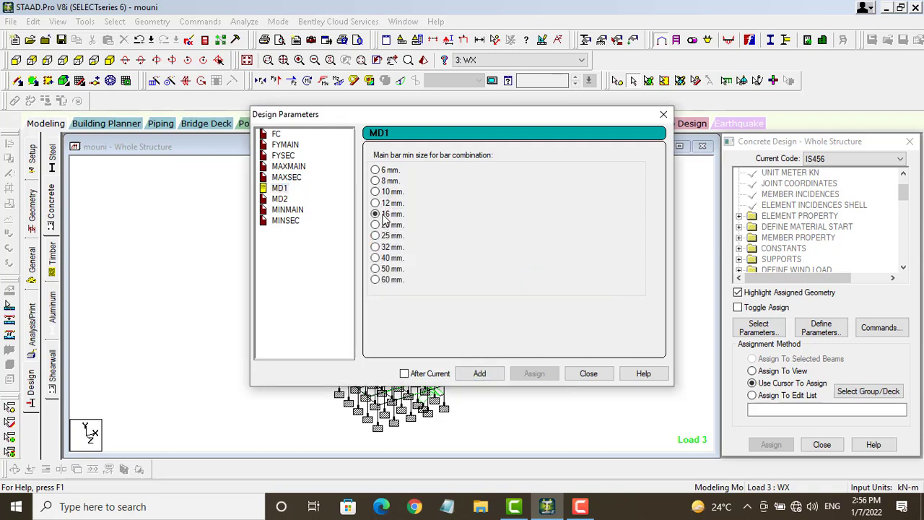